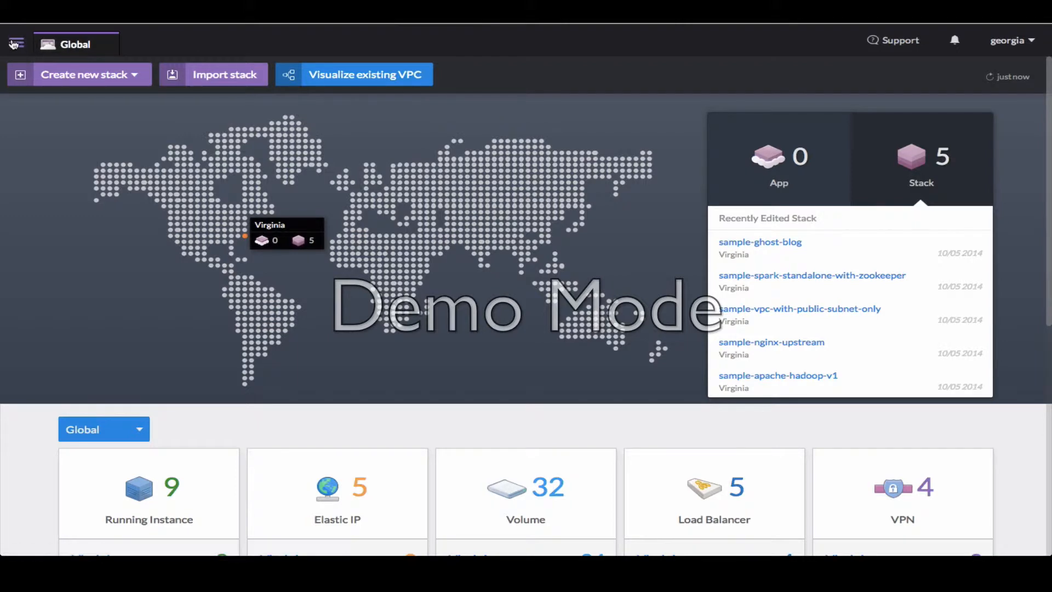
Start a new stack, untitled-1, in US East - Virginia with a 10.0.0.0/16 VPC
{"action": "left_click", "coordinate": [13, 45]}
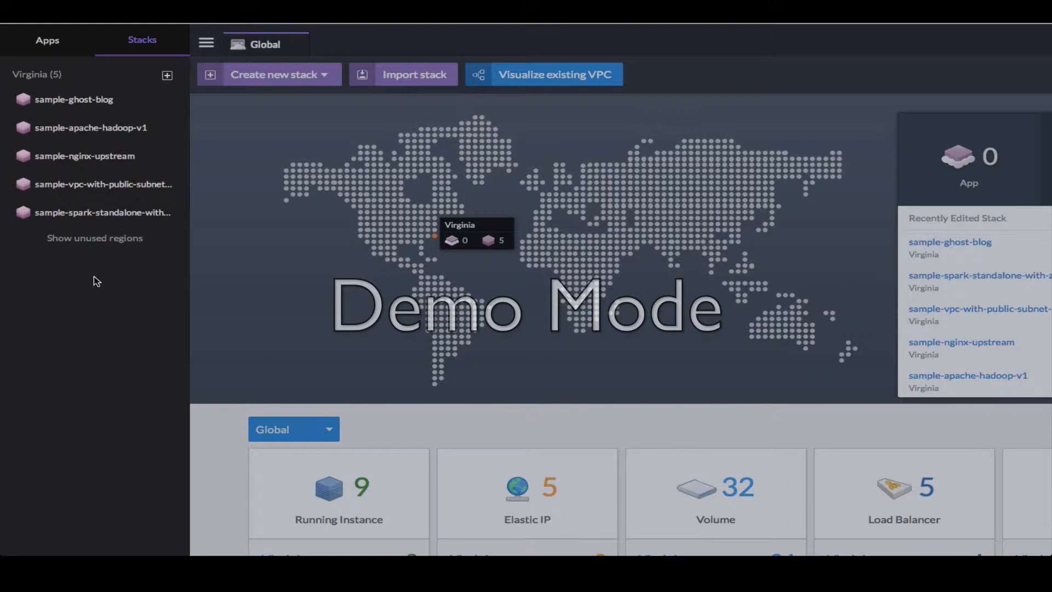
{"action": "left_click", "coordinate": [265, 45]}
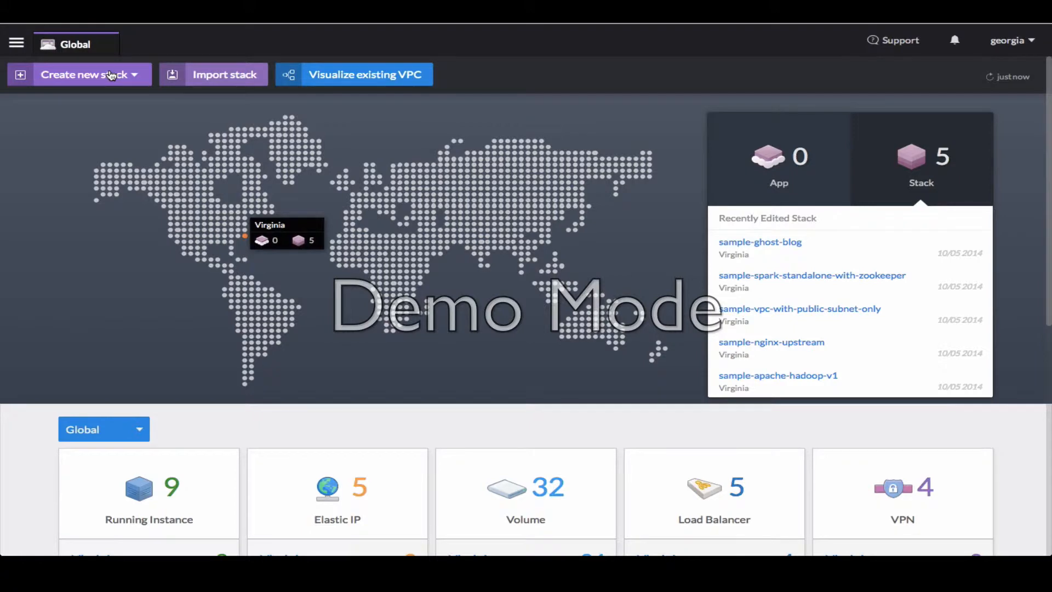
{"action": "left_click", "coordinate": [110, 75]}
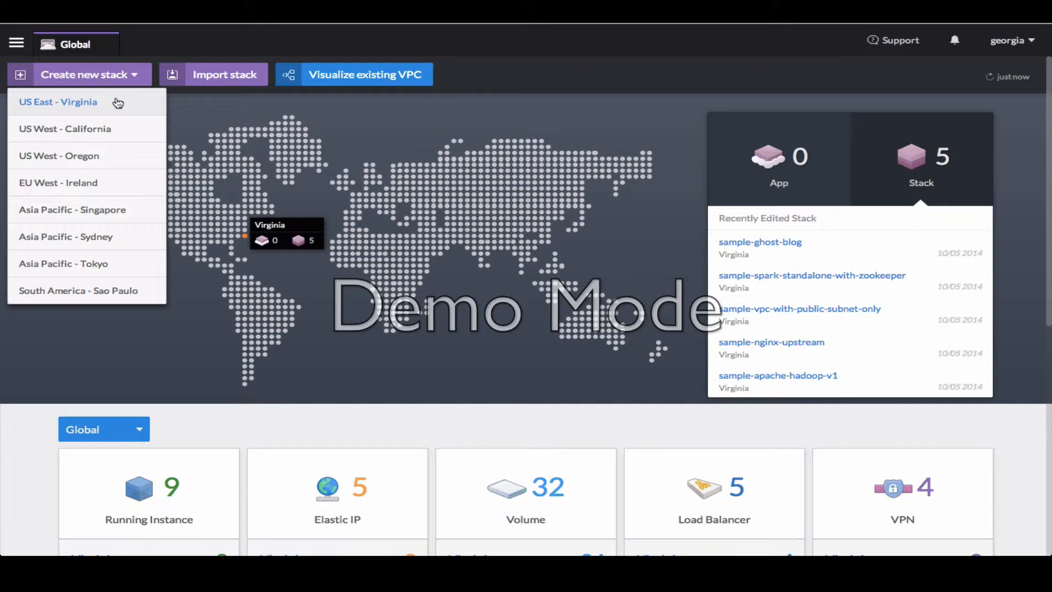
{"action": "left_click", "coordinate": [118, 102]}
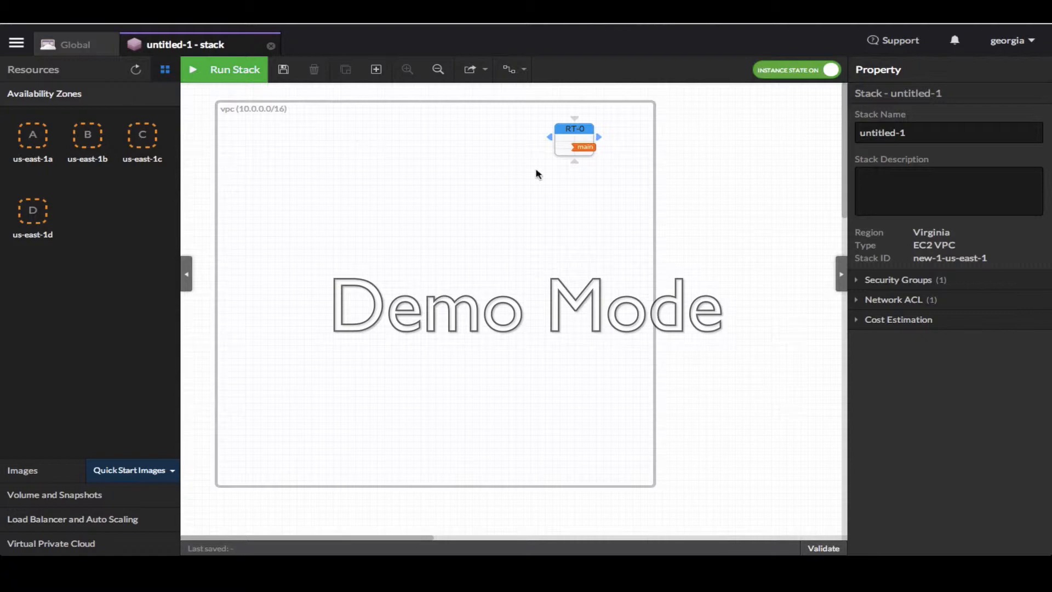
{"action": "left_click", "coordinate": [566, 148]}
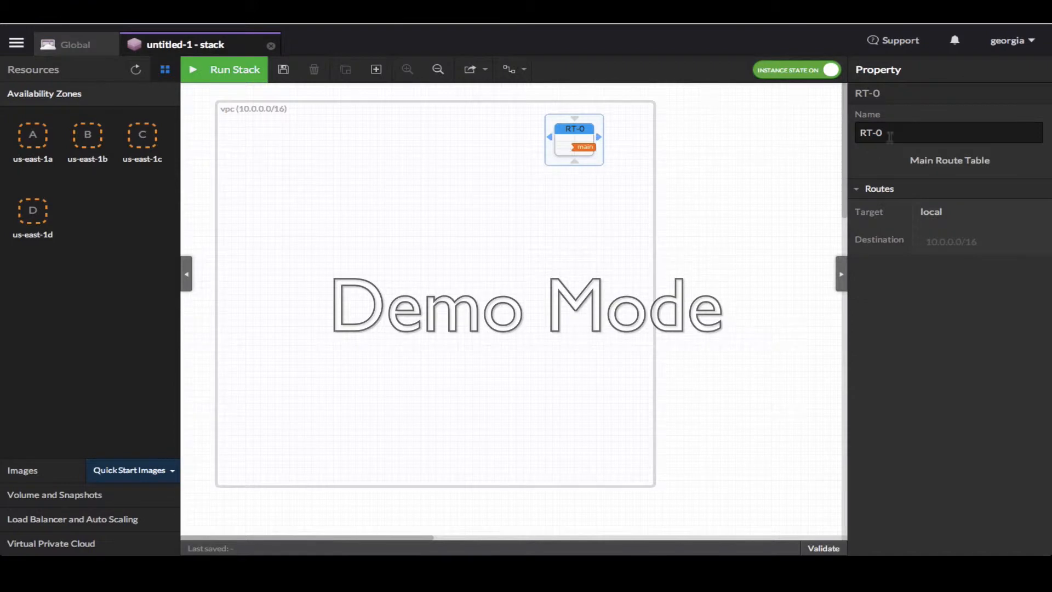
{"action": "left_click", "coordinate": [474, 279]}
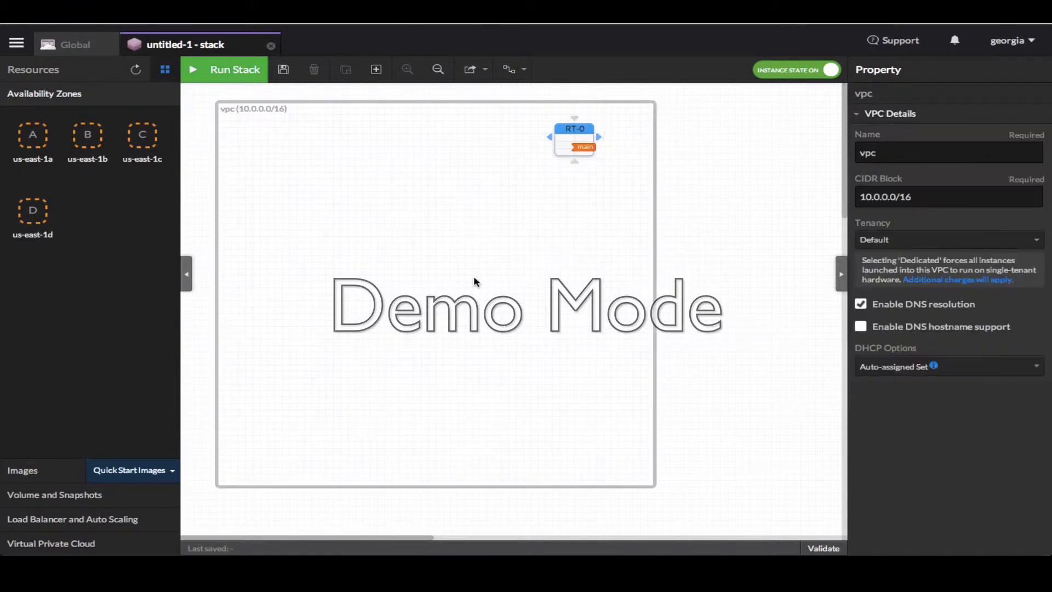
{"action": "left_click", "coordinate": [748, 282]}
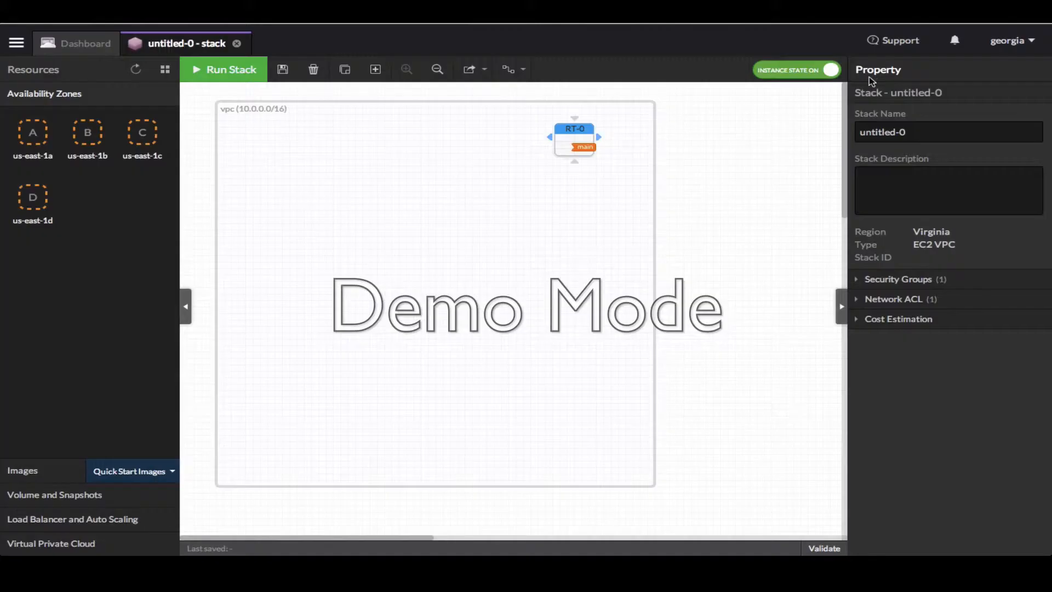
Rename the stack to 'Wordpress'
{"action": "left_click_drag", "start_coordinate": [907, 131], "coordinate": [847, 130]}
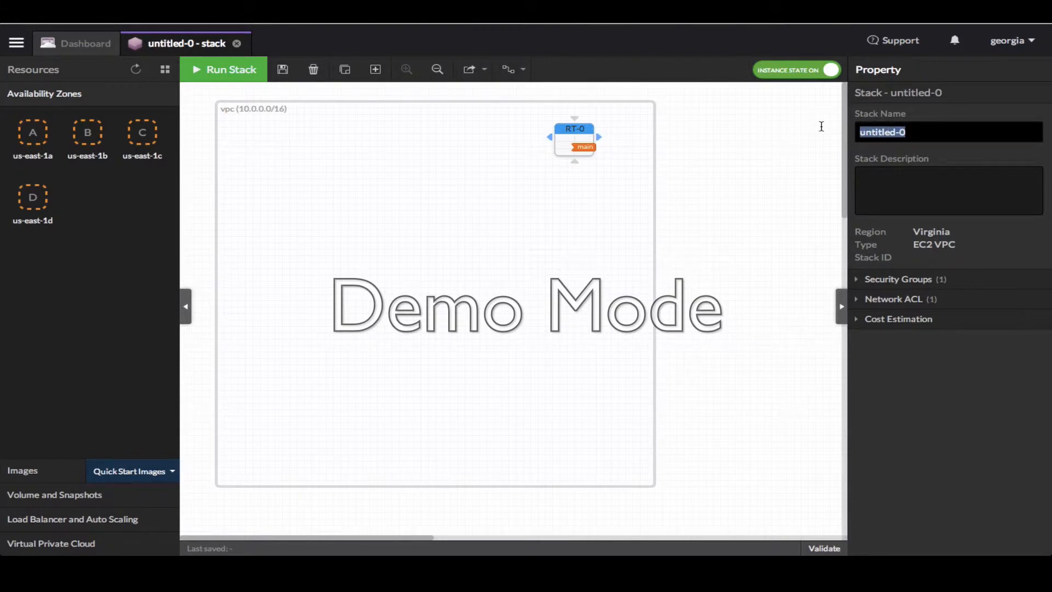
{"action": "type", "text": "Wordpress"}
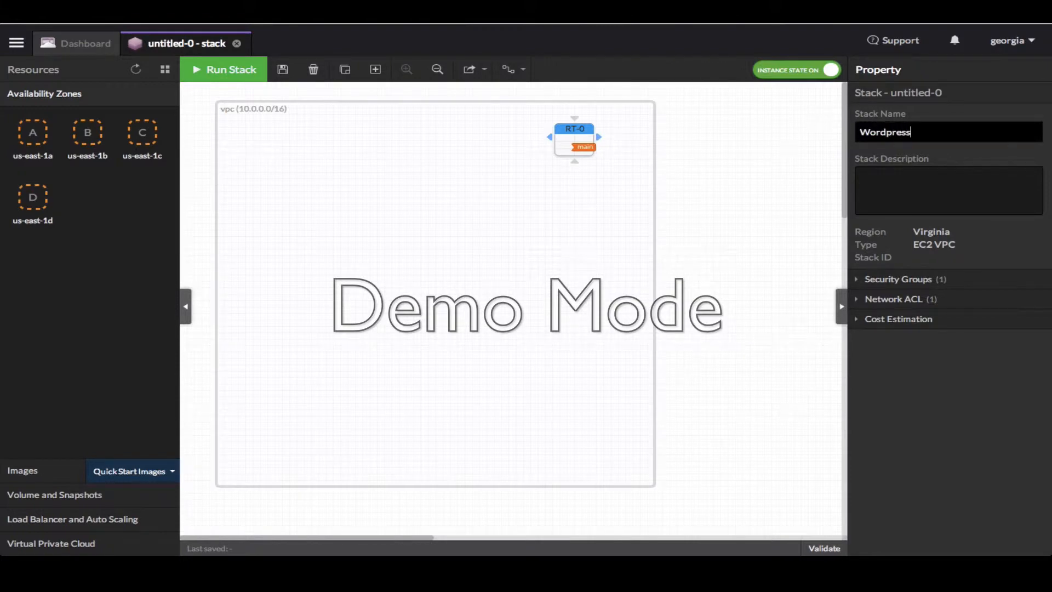
{"action": "left_click", "coordinate": [748, 175]}
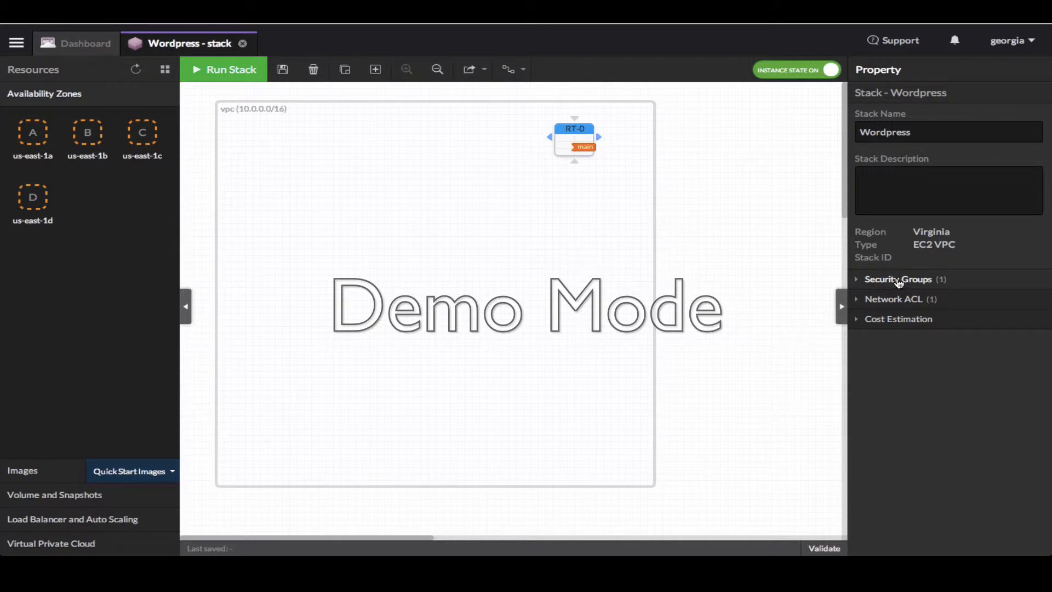
Remove the outbound ALL rule from DefaultSG, keeping only inbound TCP 22
{"action": "left_click", "coordinate": [898, 280]}
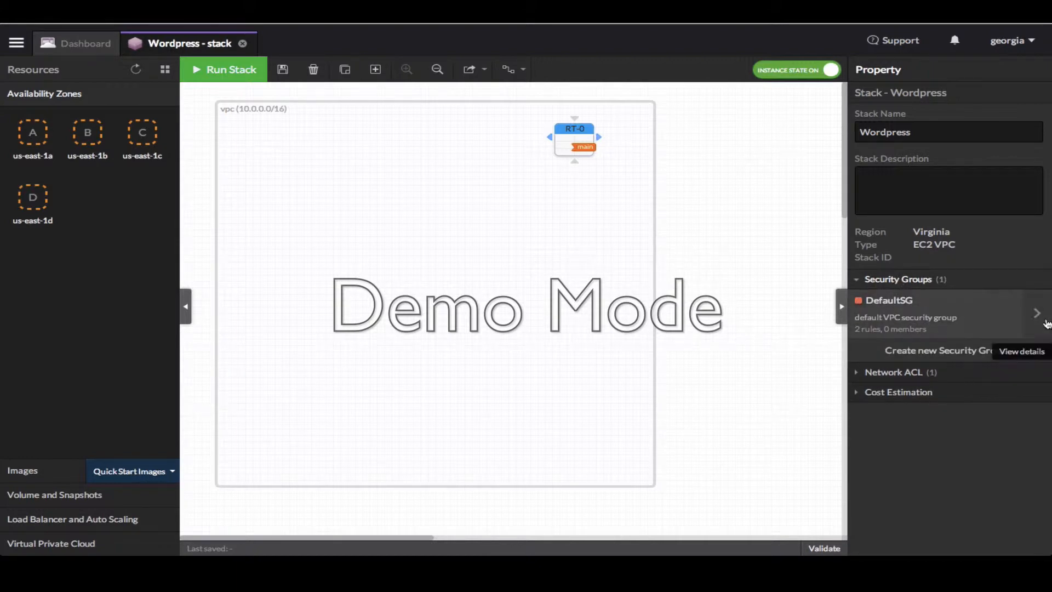
{"action": "left_click", "coordinate": [1045, 323]}
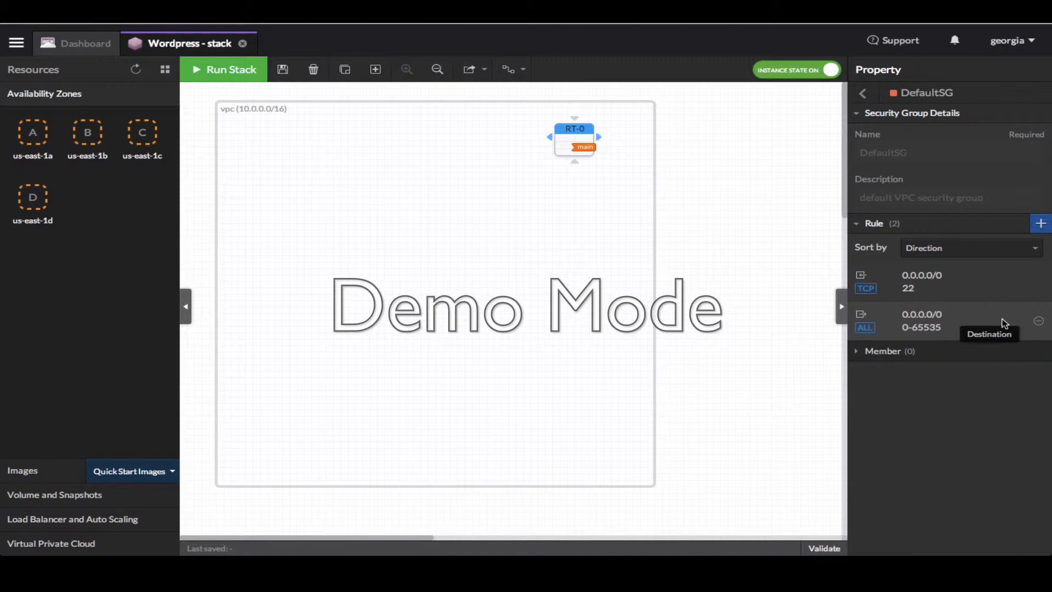
{"action": "left_click", "coordinate": [1038, 322]}
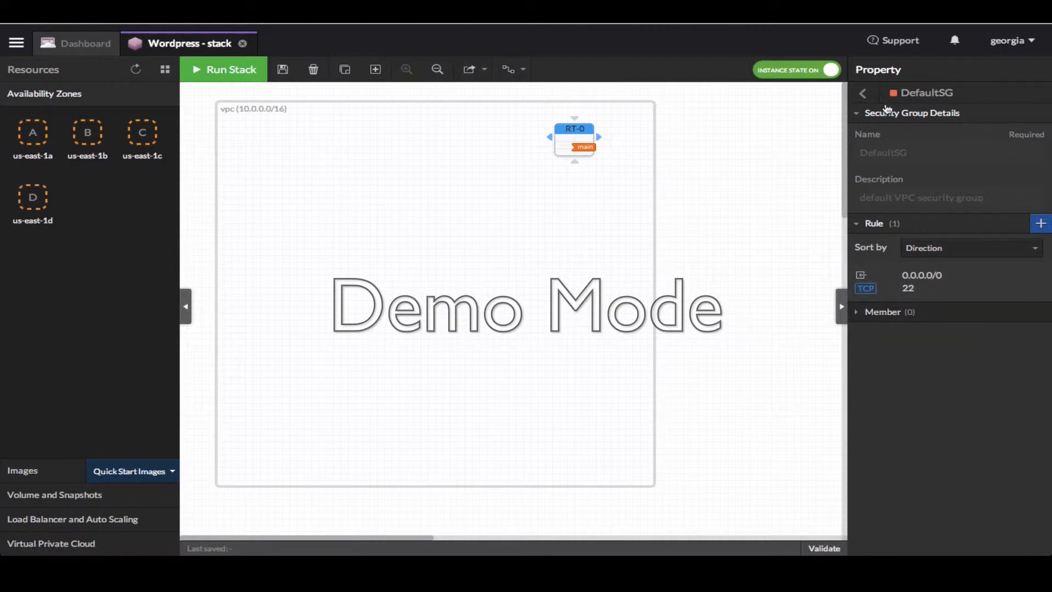
{"action": "left_click", "coordinate": [864, 94]}
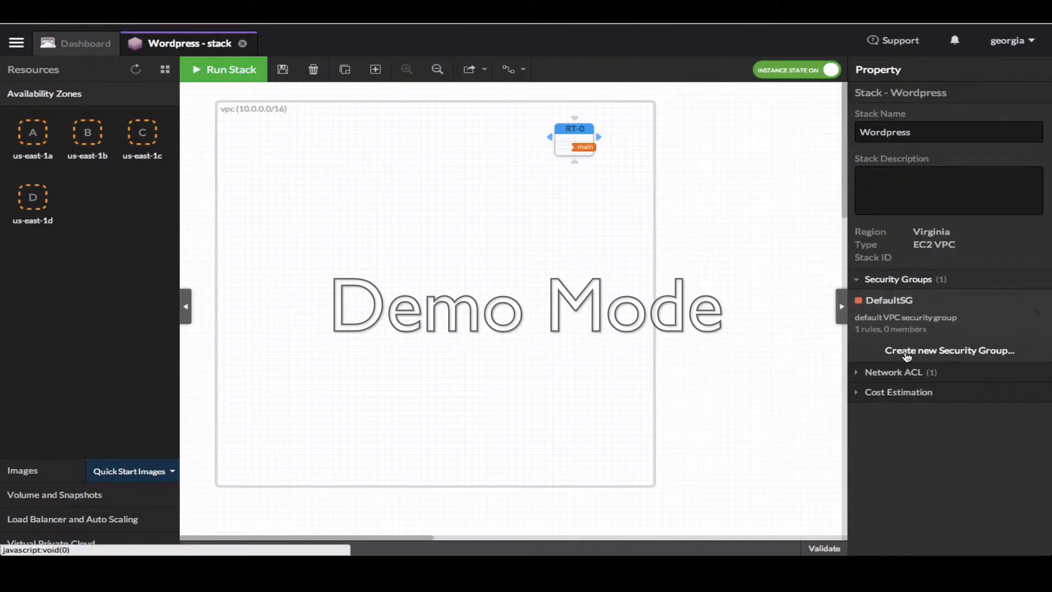
Create security group sg-web described as 'Web Server SG', removing its default rule
{"action": "left_click", "coordinate": [907, 351]}
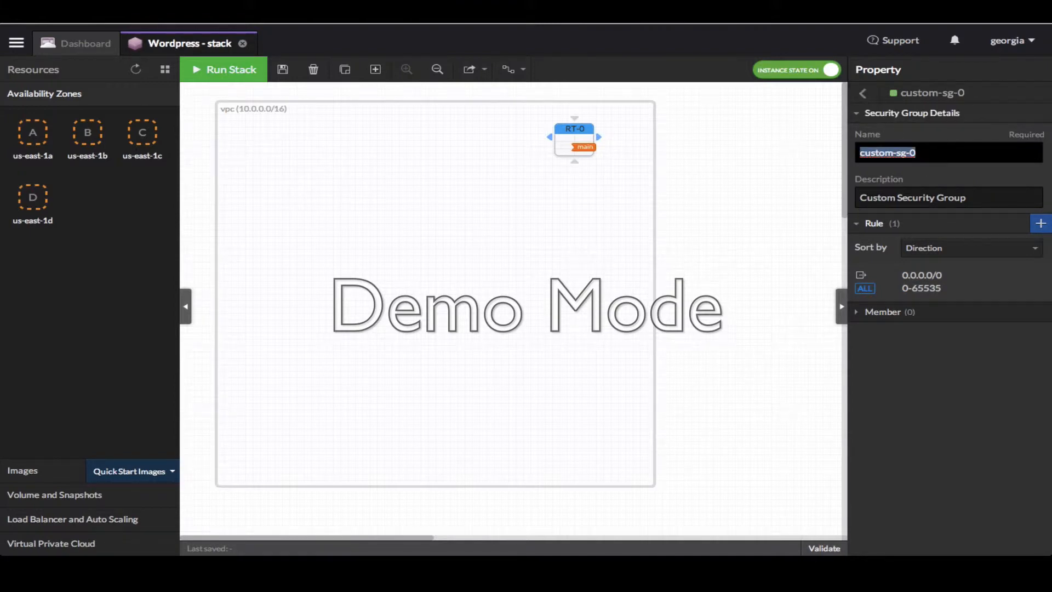
{"action": "type", "text": "sg-web"}
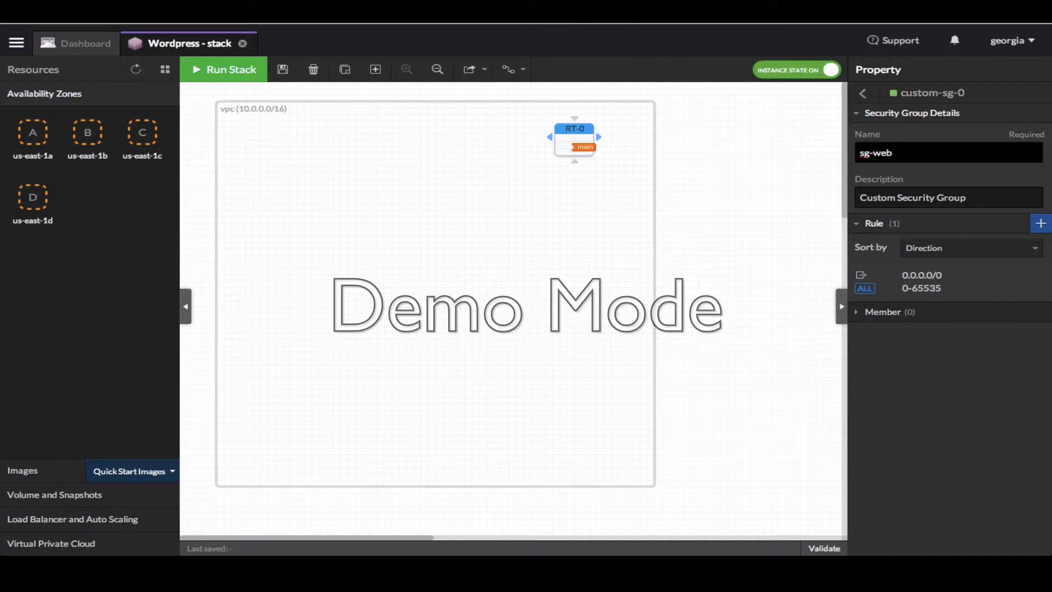
{"action": "key", "text": "Tab"}
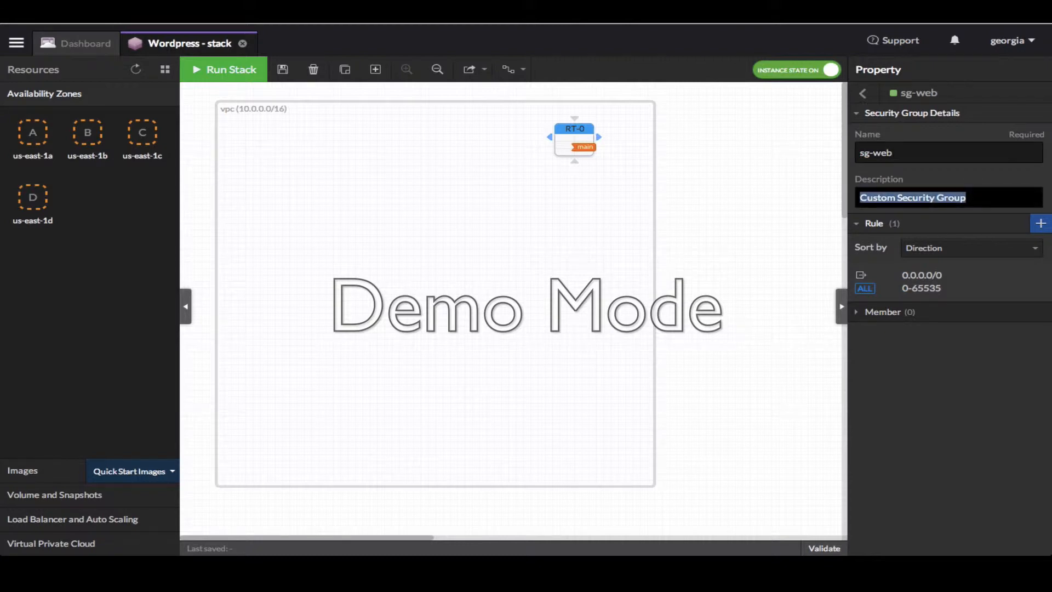
{"action": "type", "text": "Web "}
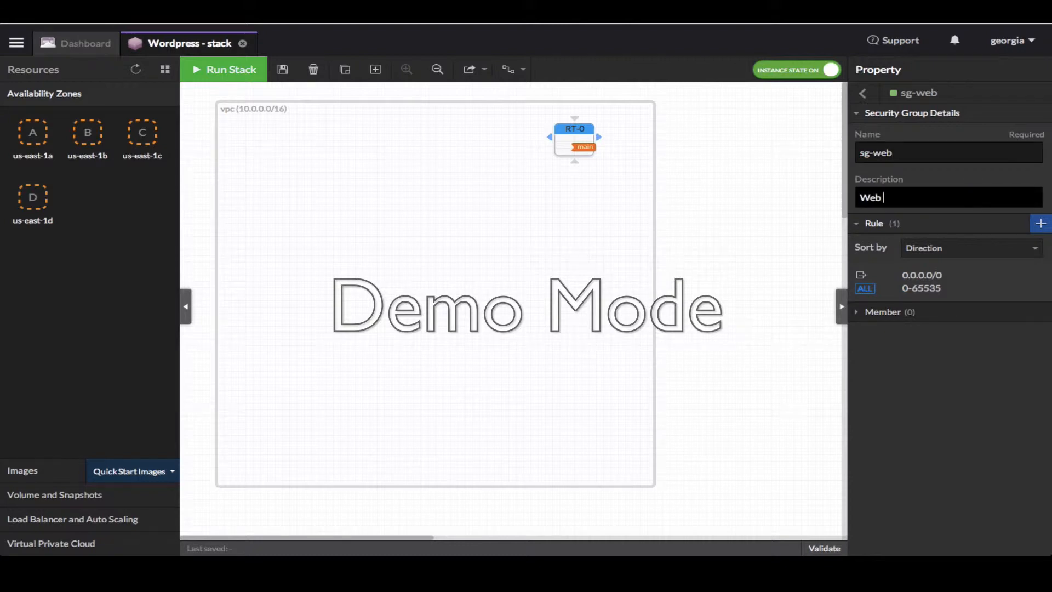
{"action": "type", "text": "Server SG"}
{"action": "mouse_move", "coordinate": [995, 297]}
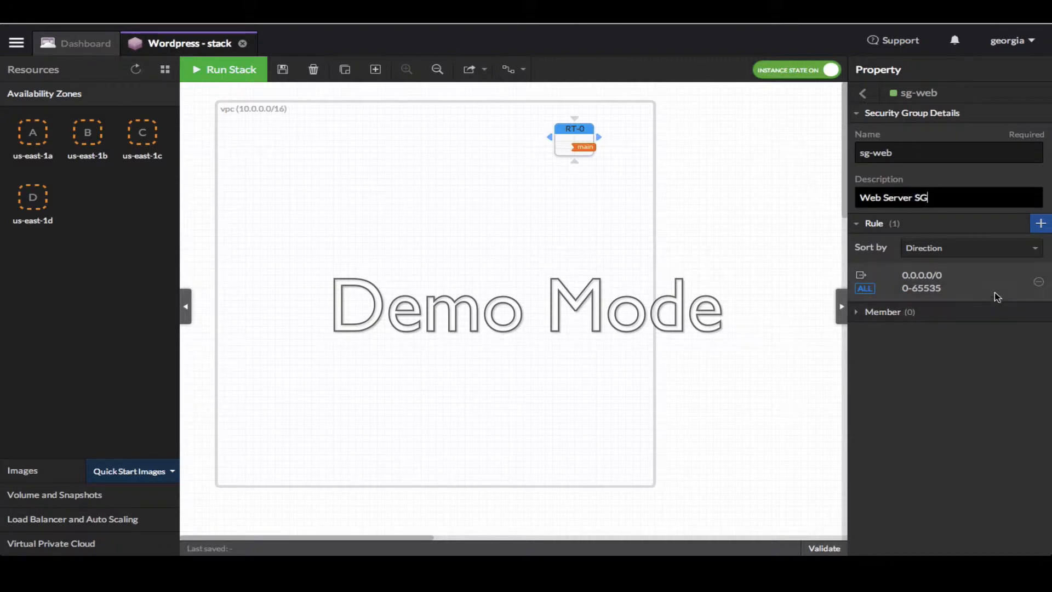
{"action": "left_click", "coordinate": [1039, 284]}
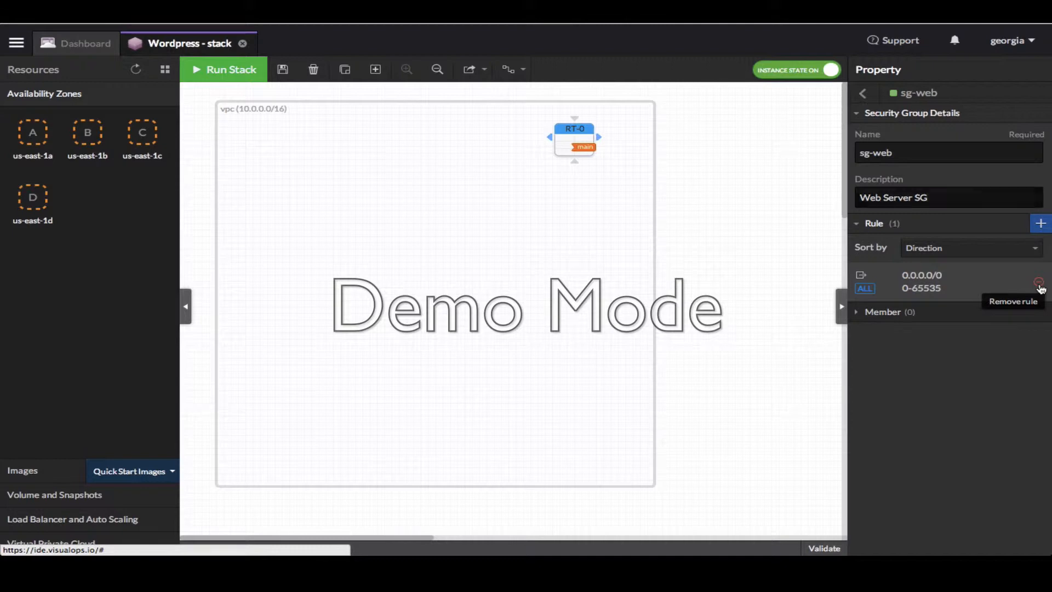
Add an inbound TCP port 80 rule from 0.0.0.0/0 to sg-web
{"action": "left_click", "coordinate": [1039, 225]}
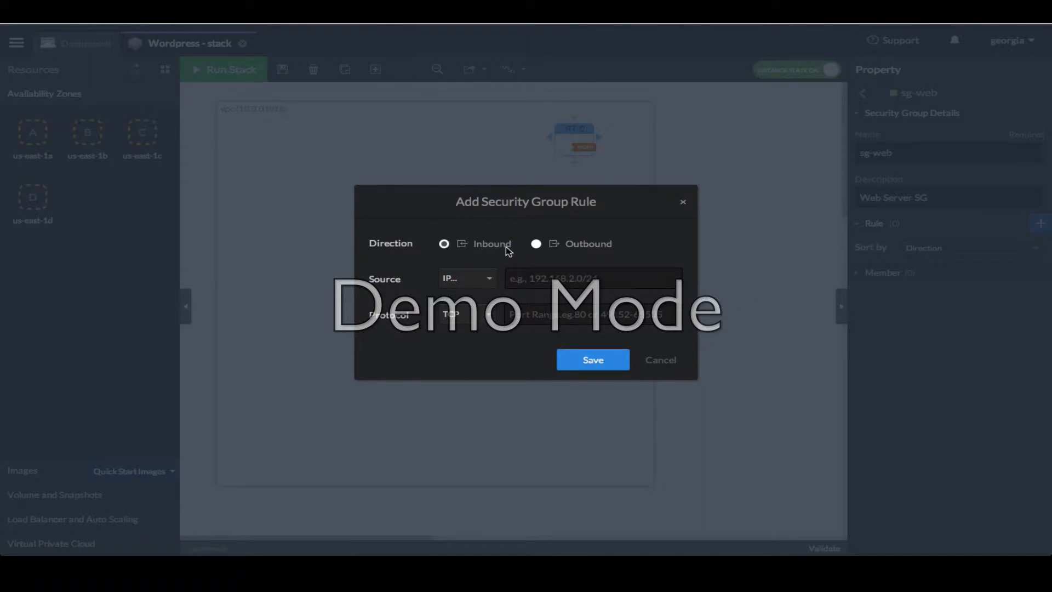
{"action": "left_click", "coordinate": [538, 285]}
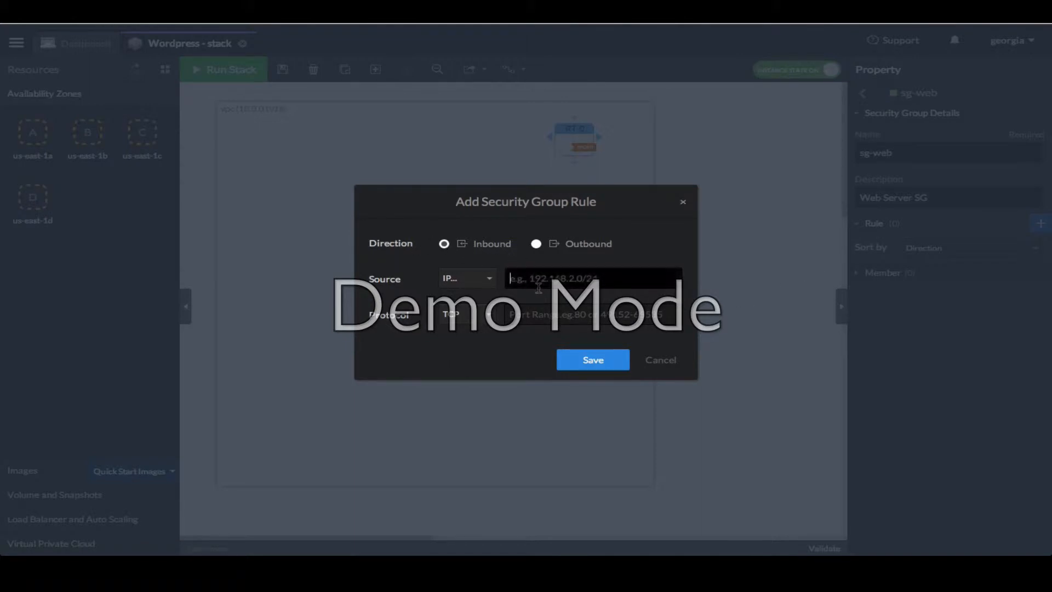
{"action": "type", "text": "0.0.0.0/0"}
{"action": "key", "text": "Tab"}
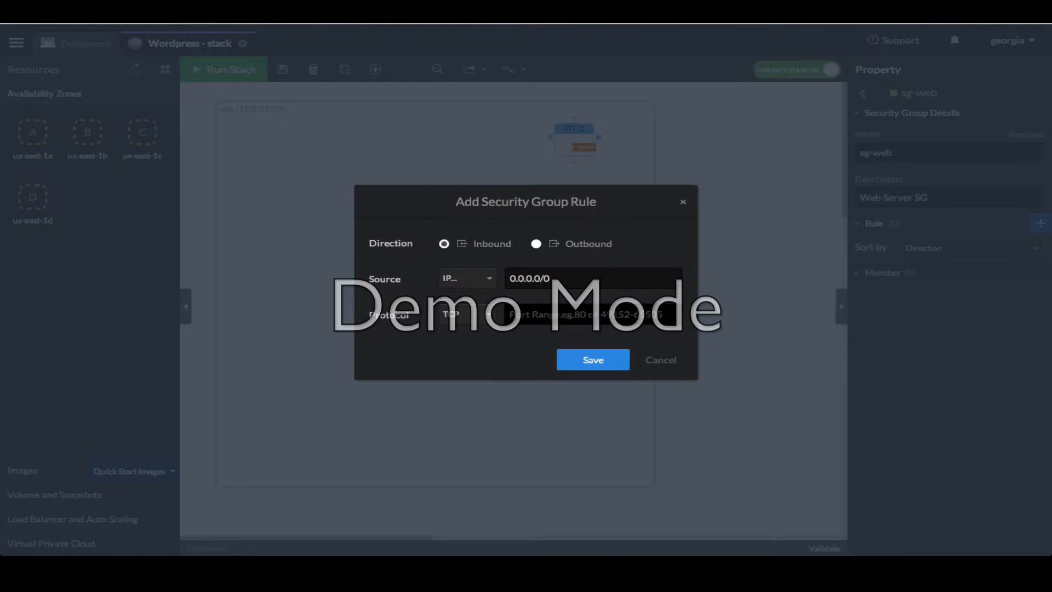
{"action": "left_click", "coordinate": [484, 322]}
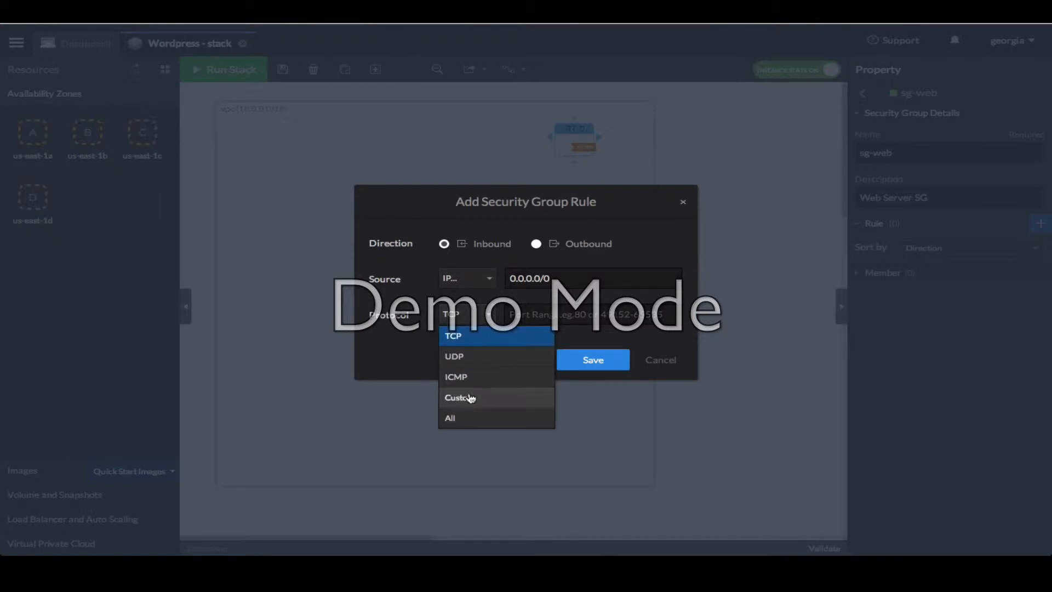
{"action": "left_click", "coordinate": [458, 336]}
{"action": "left_click", "coordinate": [548, 313]}
{"action": "type", "text": "80"}
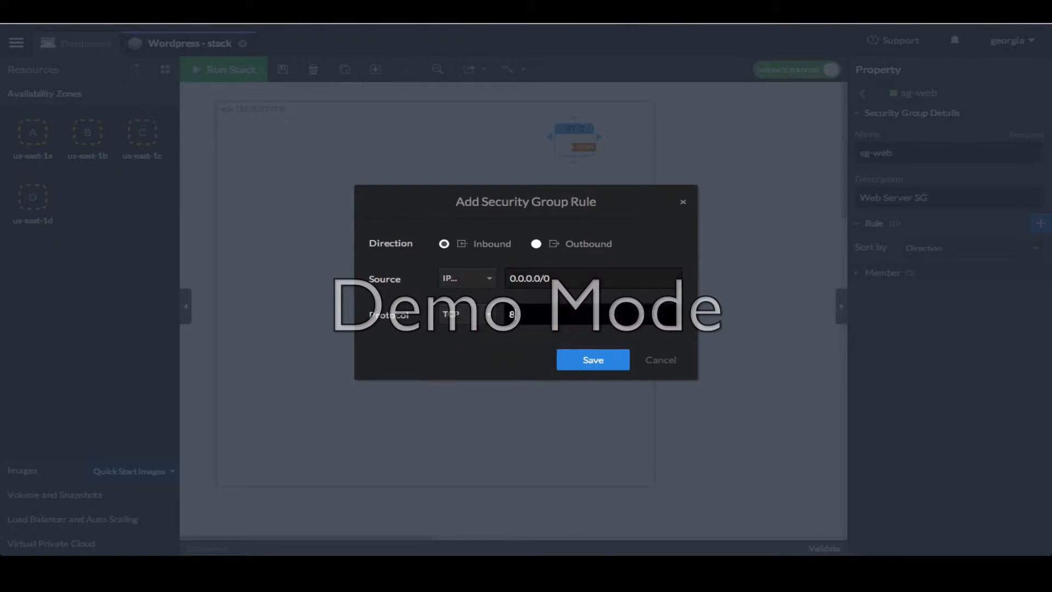
{"action": "left_click", "coordinate": [593, 360]}
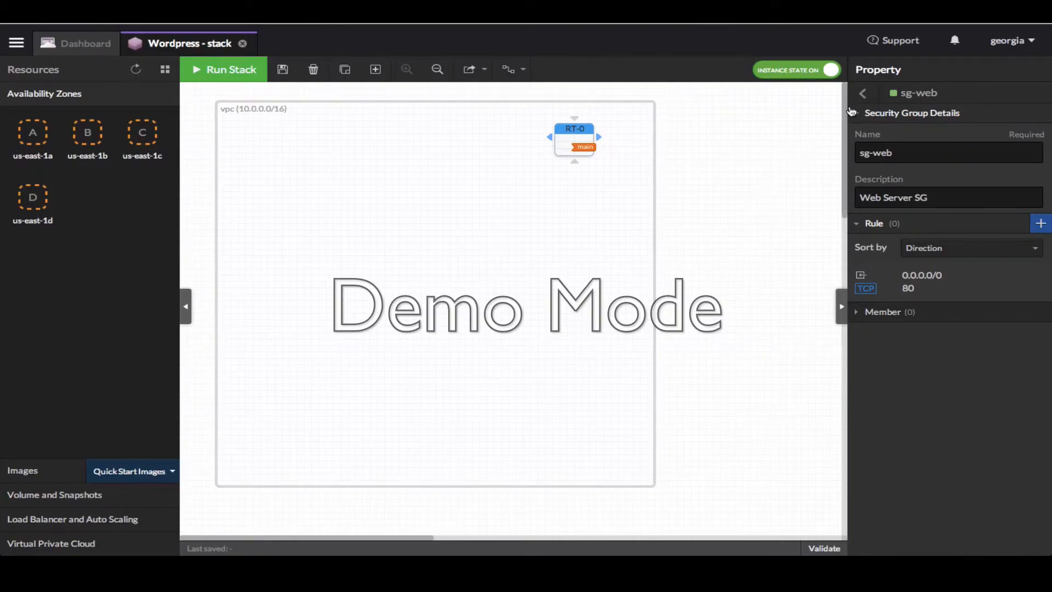
{"action": "left_click", "coordinate": [861, 94]}
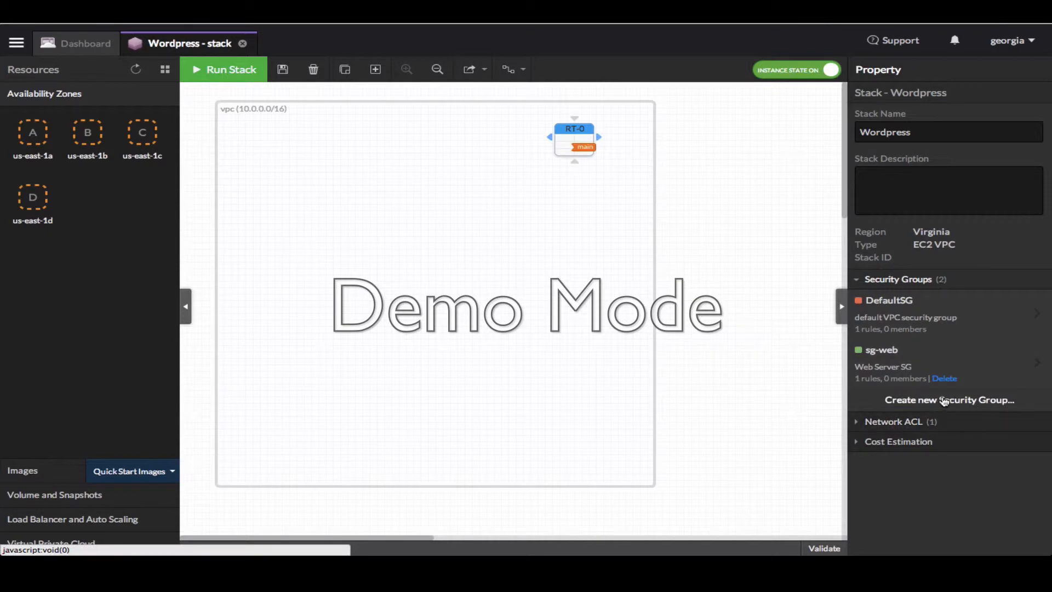
Create security group sg-db described as 'DB Server SG', with its default rule removed
{"action": "left_click", "coordinate": [944, 399]}
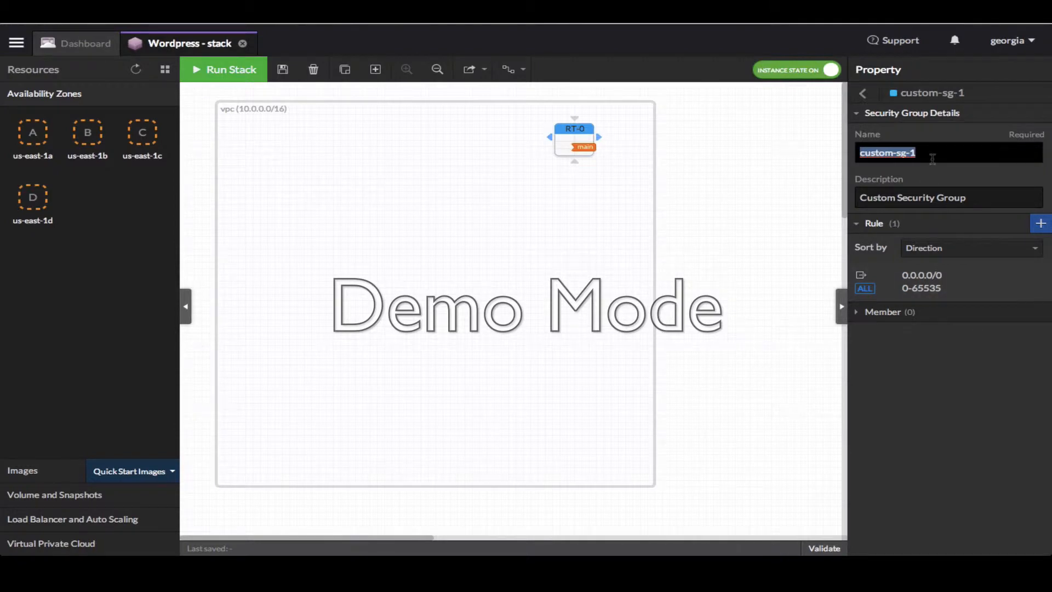
{"action": "type", "text": "sg-db"}
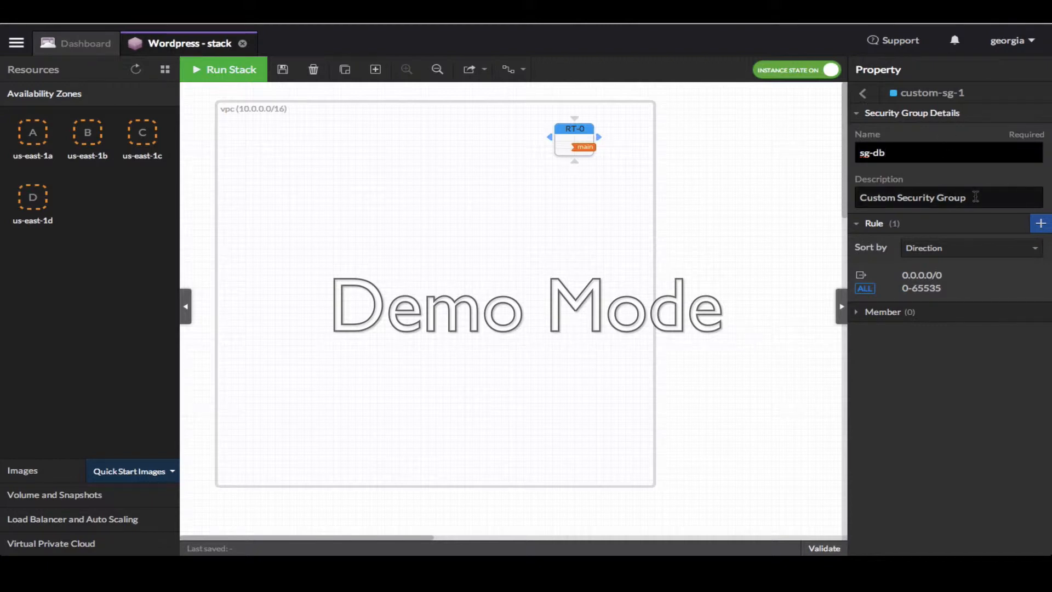
{"action": "left_click_drag", "start_coordinate": [975, 197], "coordinate": [846, 193]}
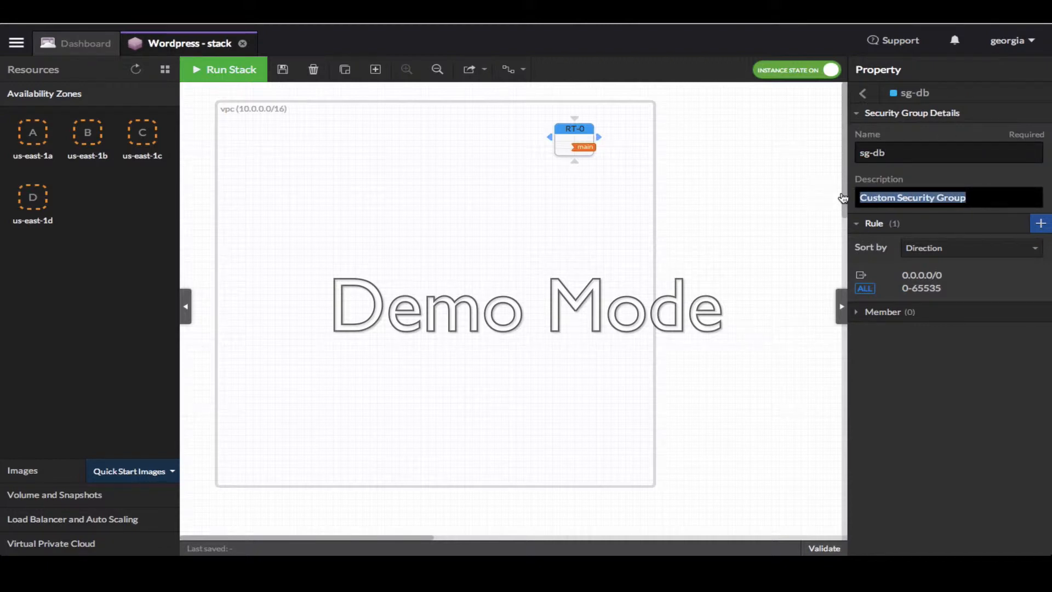
{"action": "type", "text": "DB Server"}
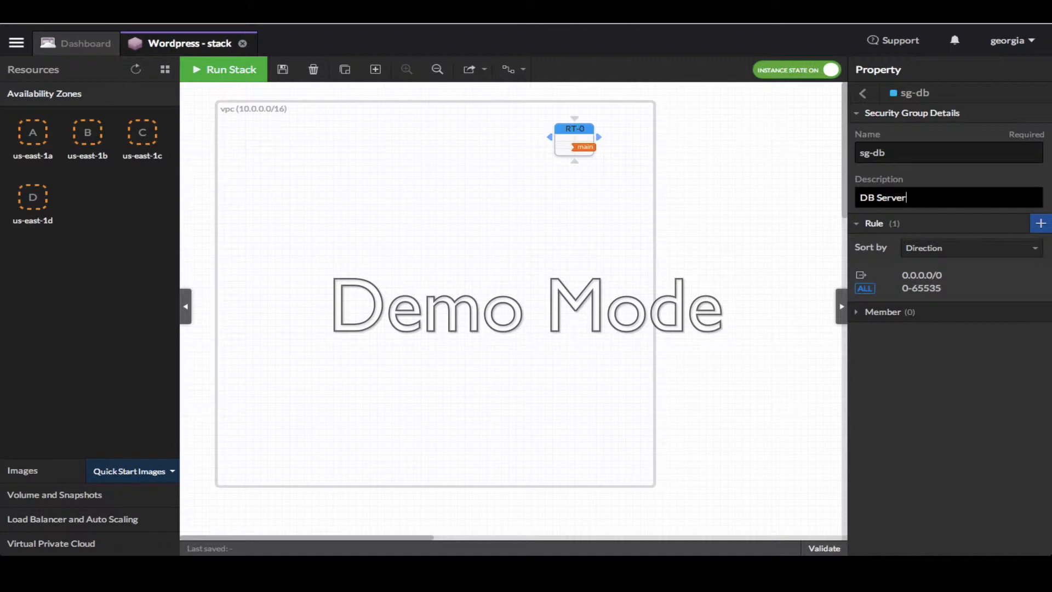
{"action": "type", "text": " SG"}
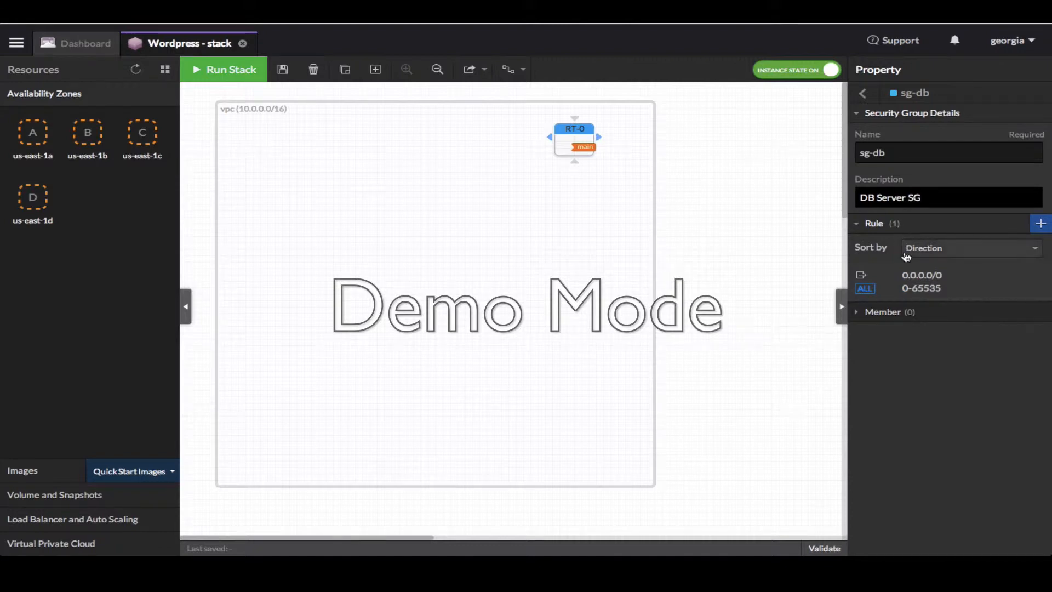
{"action": "mouse_move", "coordinate": [950, 270]}
{"action": "left_click", "coordinate": [1039, 282]}
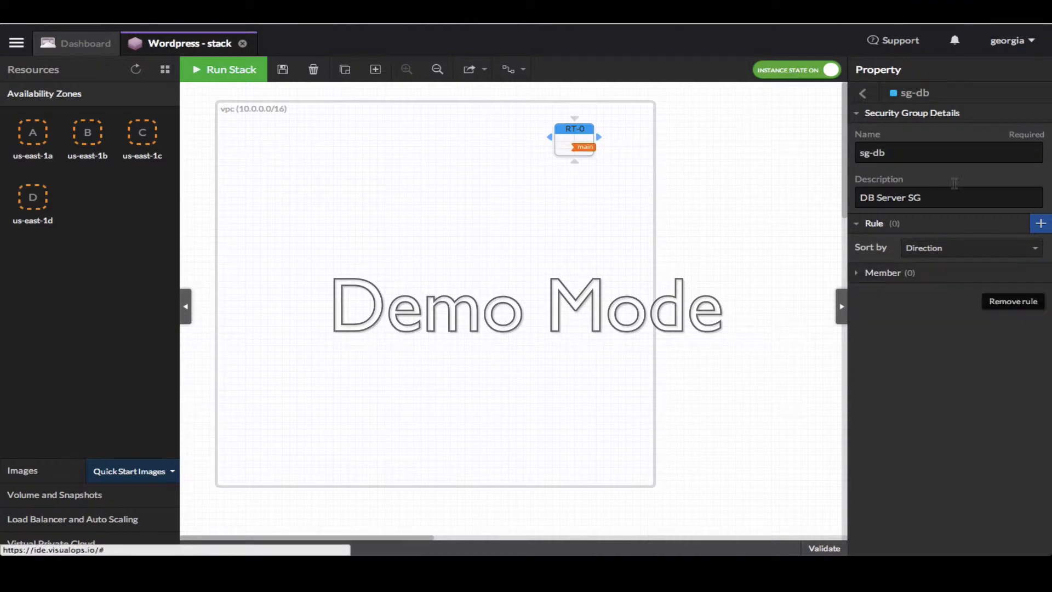
{"action": "left_click", "coordinate": [862, 94]}
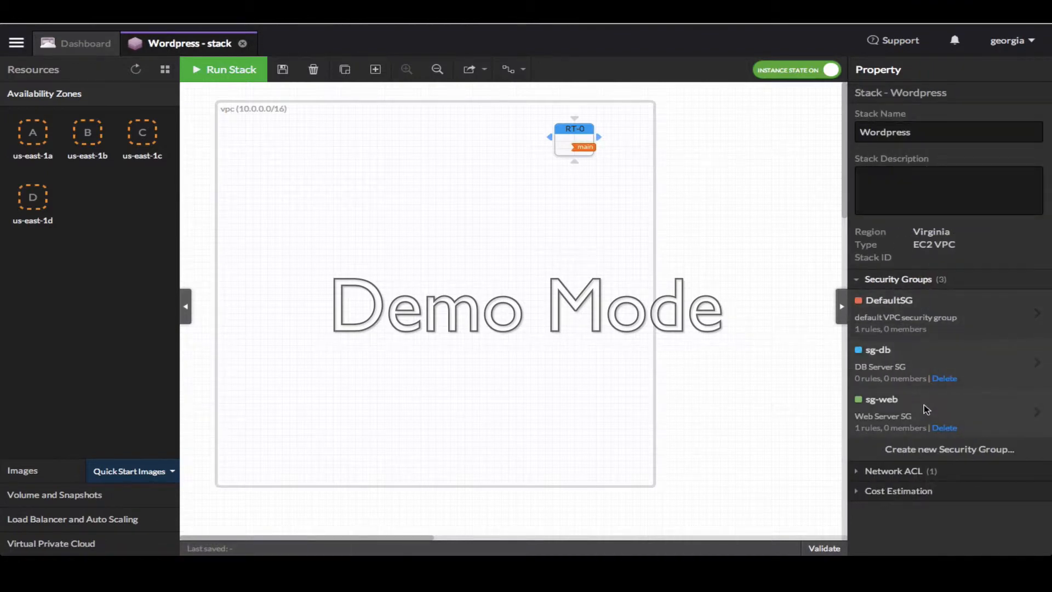
Create security group sg-visualops described as 'VisualOps SG', removing its default rule
{"action": "left_click", "coordinate": [936, 450]}
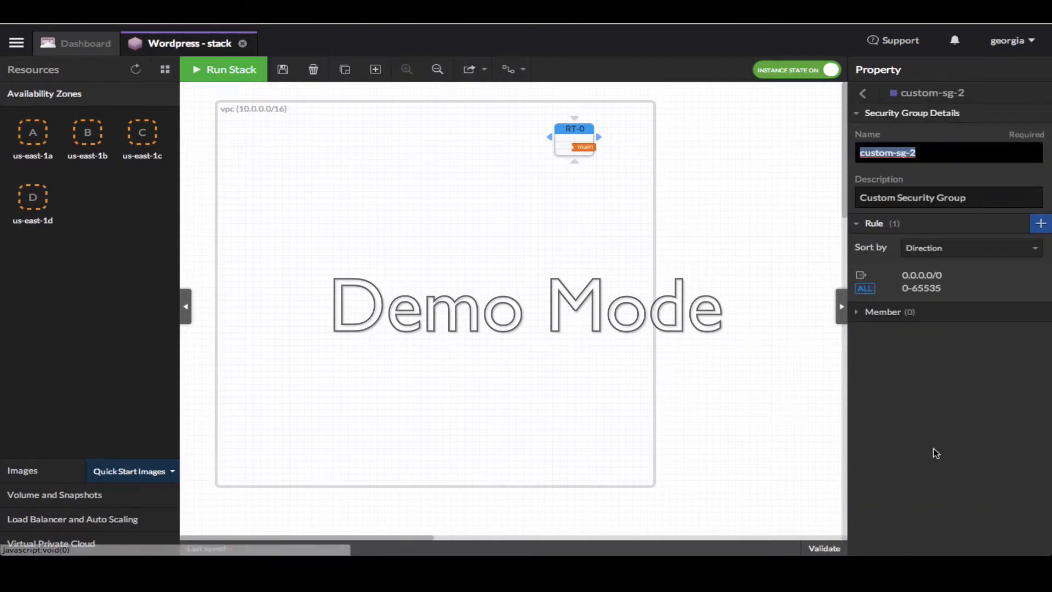
{"action": "key", "text": "BackSpace"}
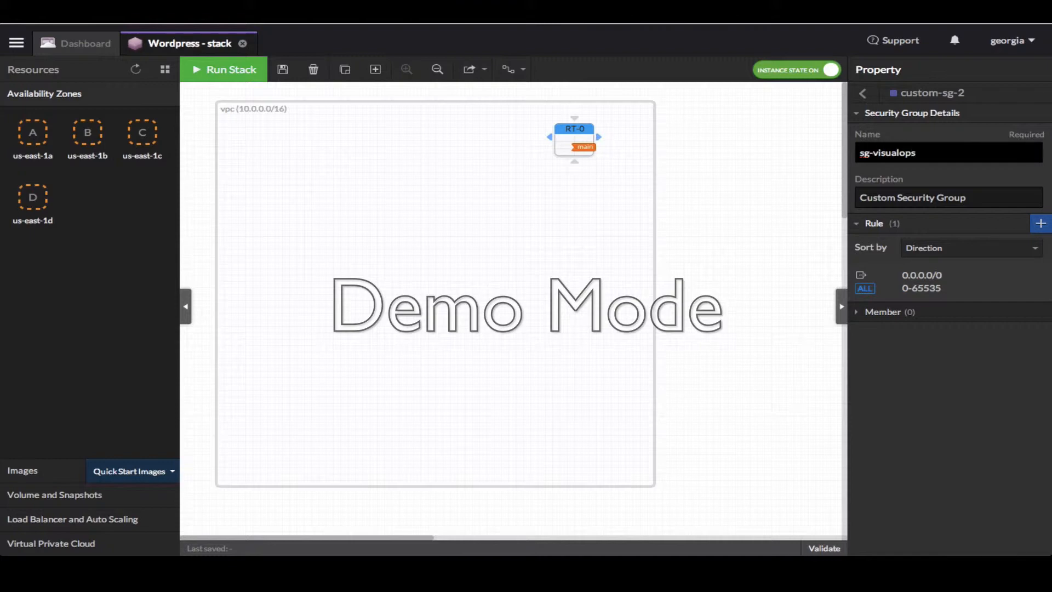
{"action": "key", "text": "Tab"}
{"action": "type", "text": "Visual"}
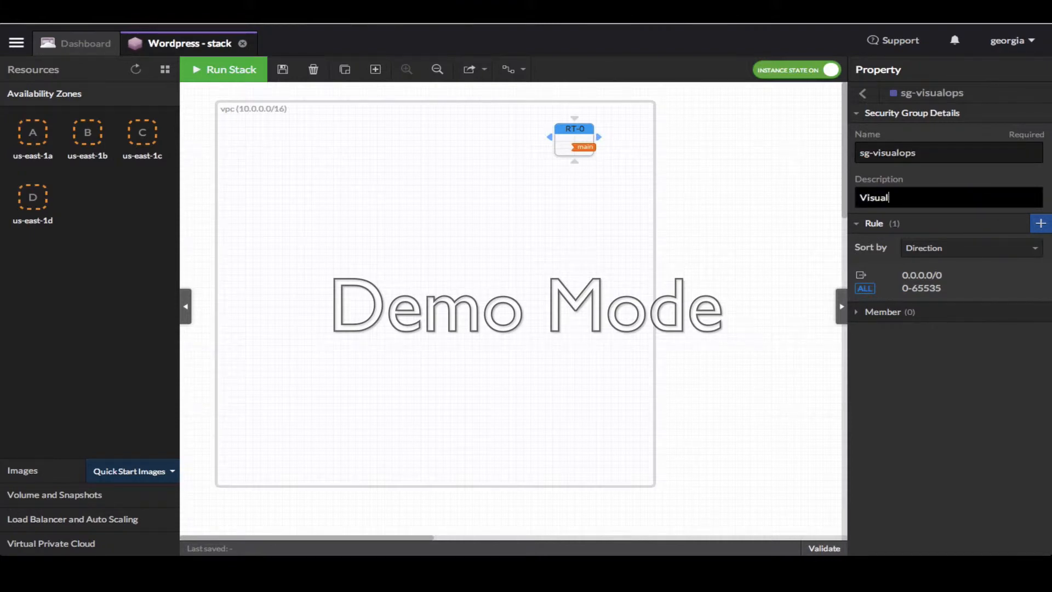
{"action": "type", "text": "Ops SG"}
{"action": "mouse_move", "coordinate": [987, 290]}
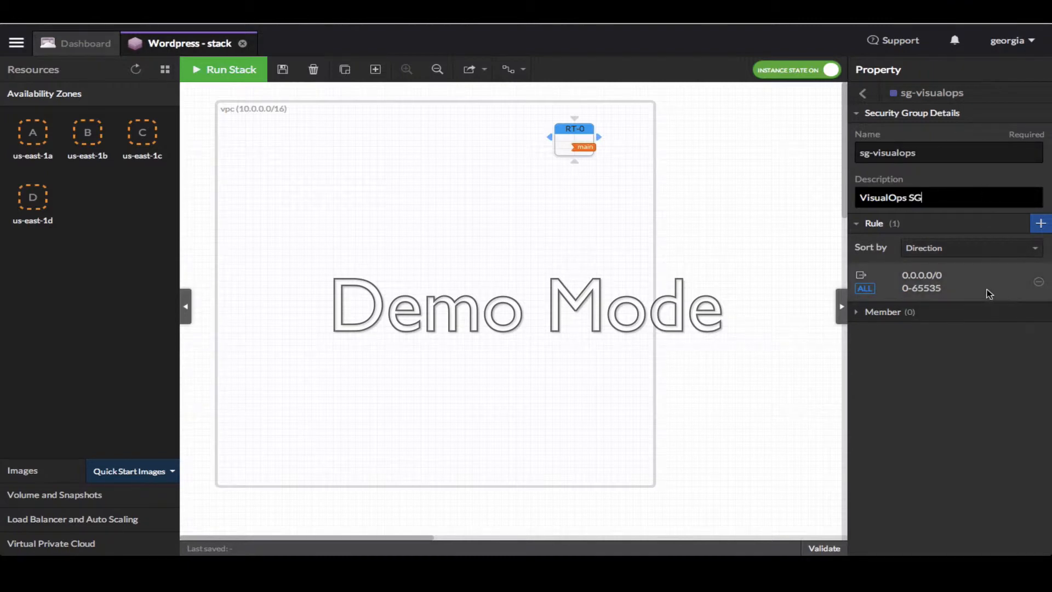
{"action": "left_click", "coordinate": [1038, 283]}
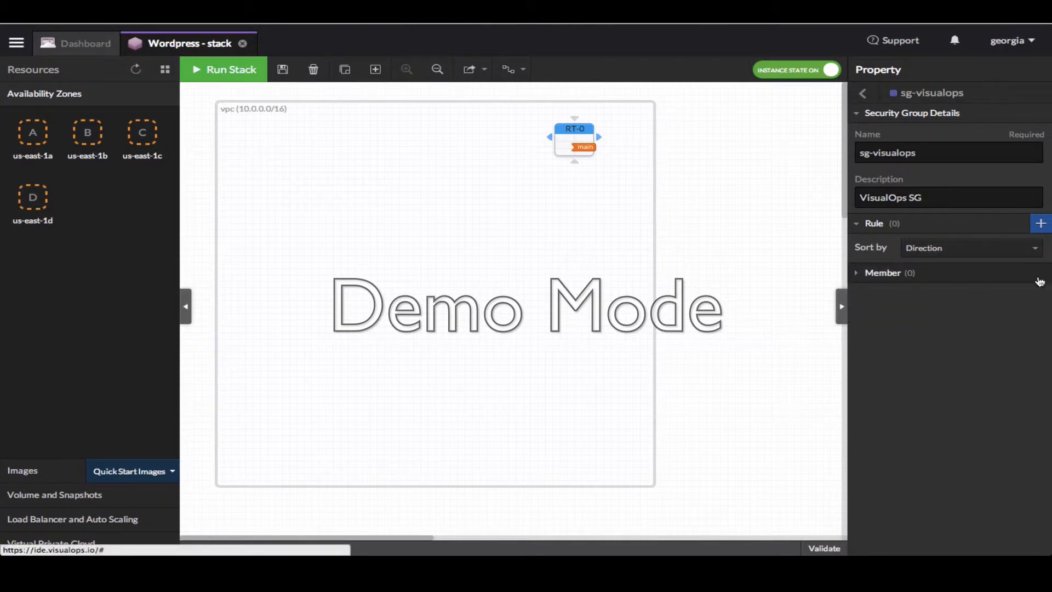
Add outbound TCP rules to 0.0.0.0/0 on ports 80 and 443
{"action": "left_click", "coordinate": [1040, 225]}
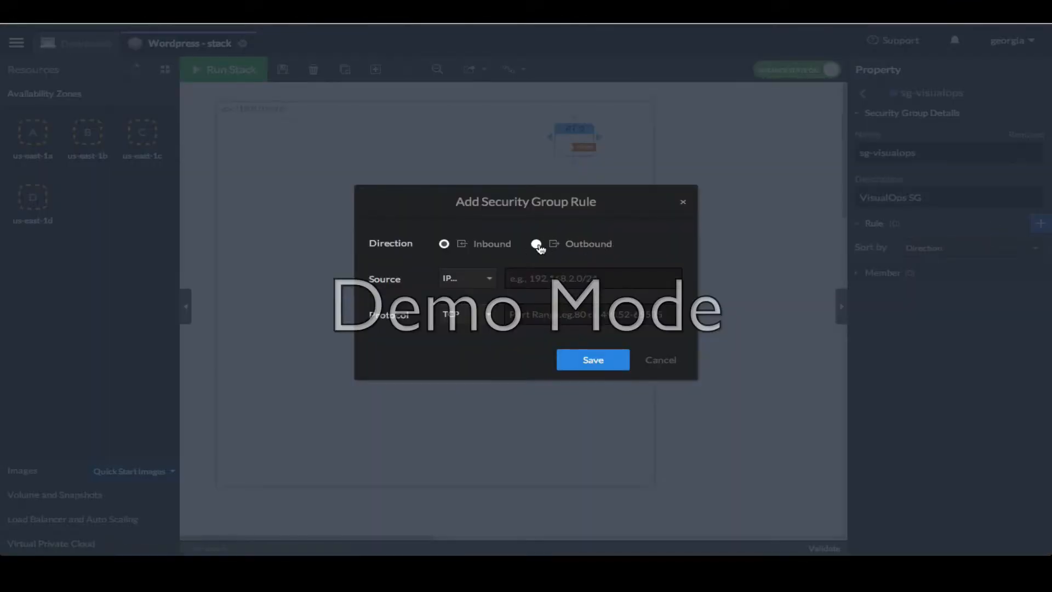
{"action": "left_click", "coordinate": [536, 245]}
{"action": "left_click", "coordinate": [531, 278]}
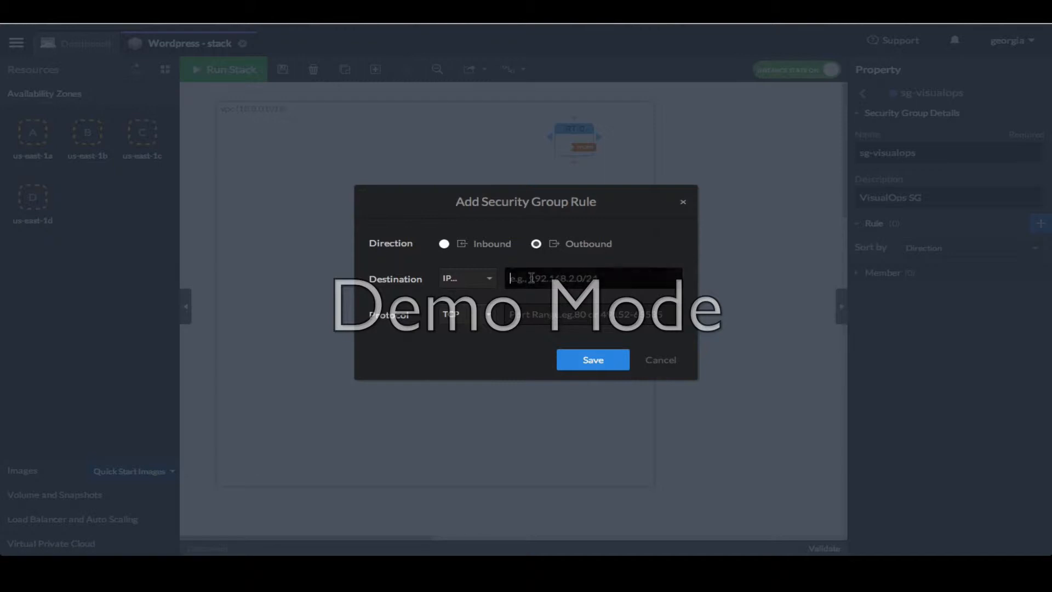
{"action": "type", "text": "0"}
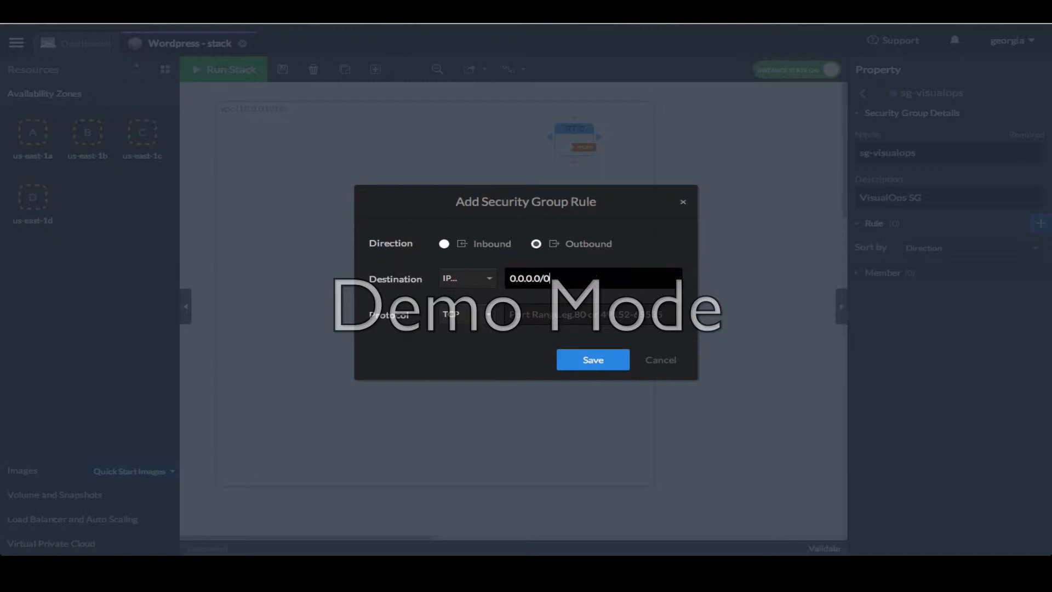
{"action": "type", "text": ".0.0.0/0"}
{"action": "left_click", "coordinate": [538, 321]}
{"action": "type", "text": "80"}
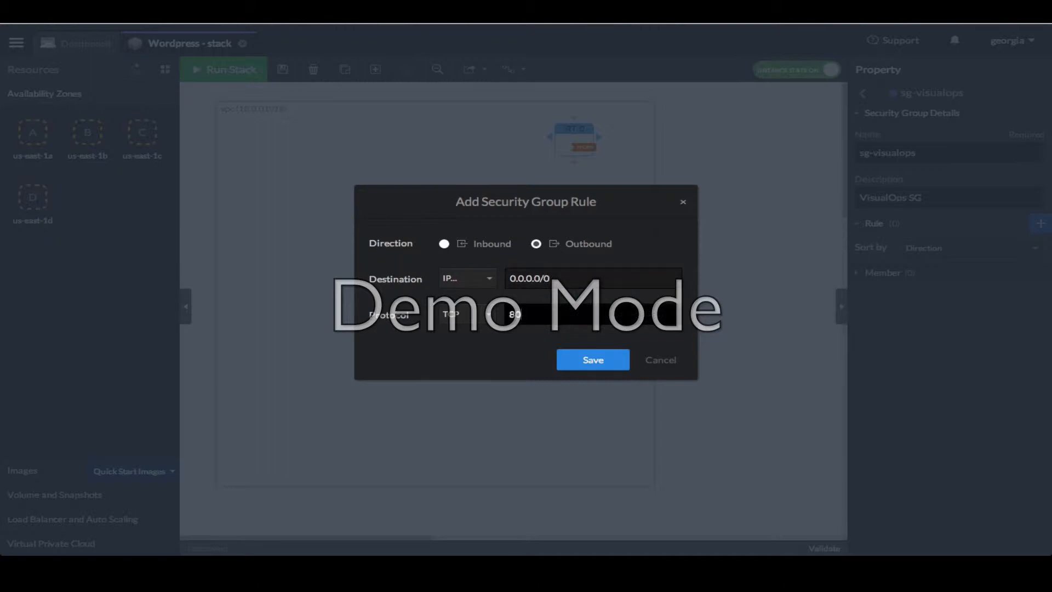
{"action": "left_click", "coordinate": [587, 359]}
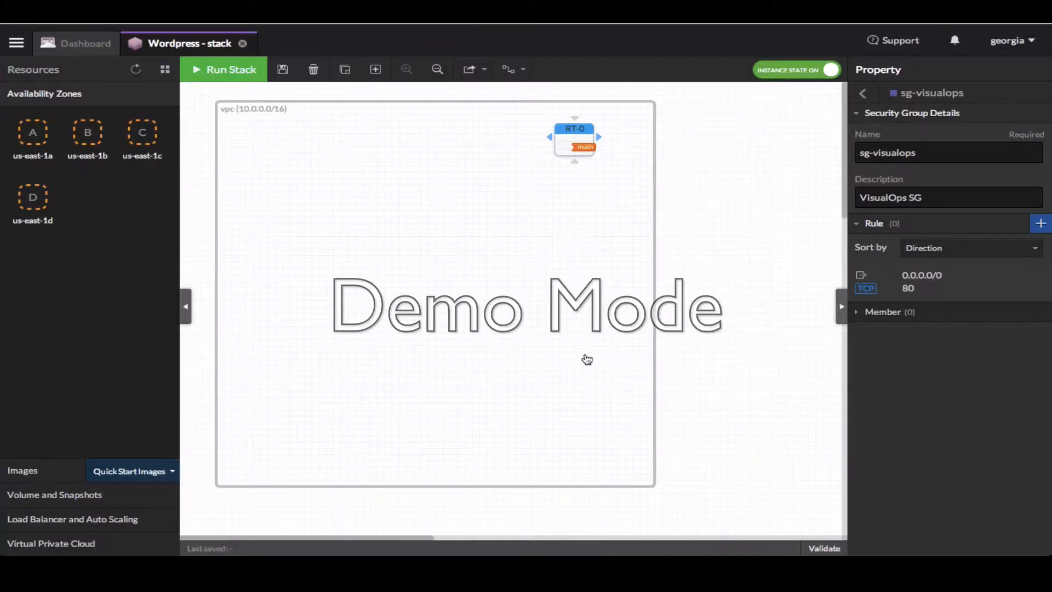
{"action": "left_click", "coordinate": [1040, 223]}
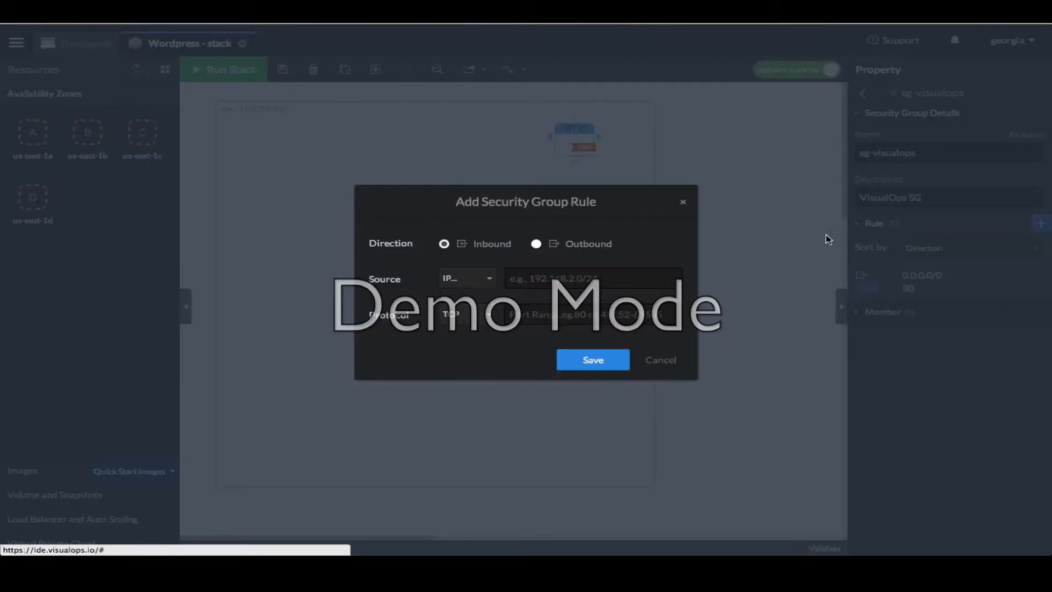
{"action": "left_click", "coordinate": [537, 246]}
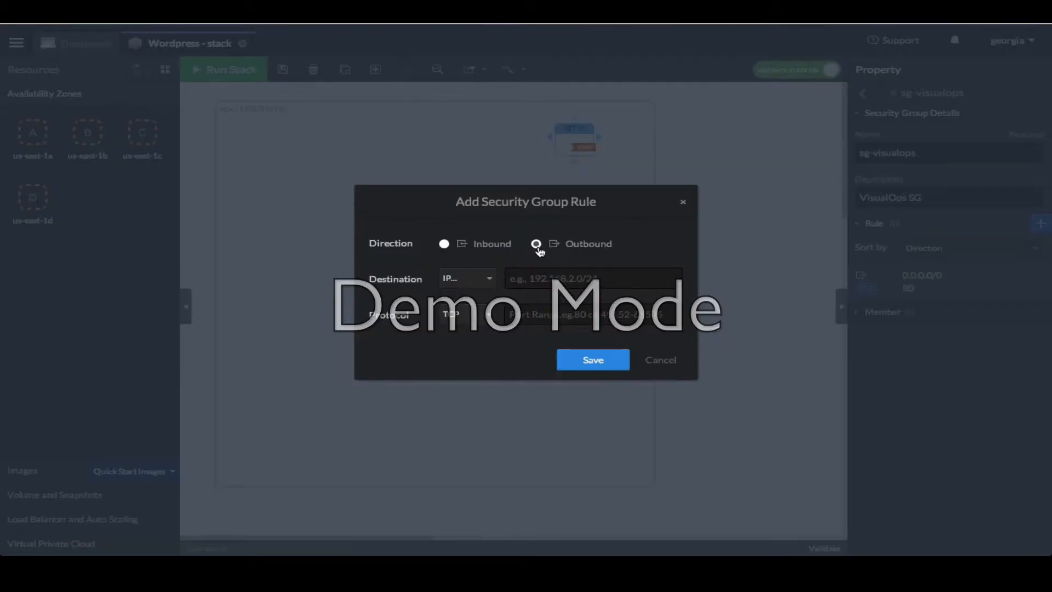
{"action": "left_click", "coordinate": [581, 278]}
{"action": "type", "text": "0."}
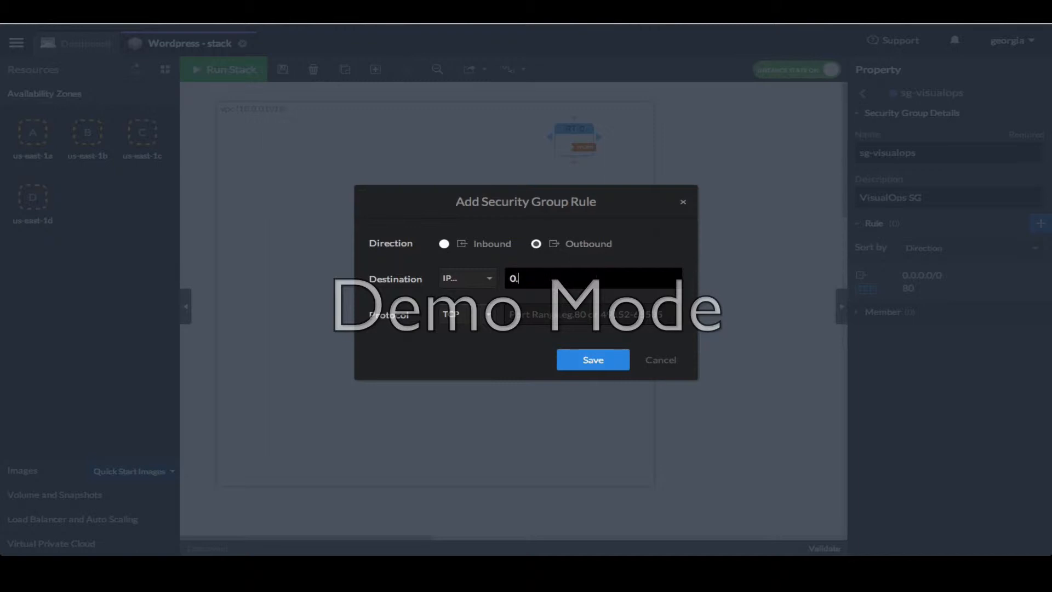
{"action": "type", "text": "0.0.0/0"}
{"action": "key", "text": "Tab"}
{"action": "type", "text": "443"}
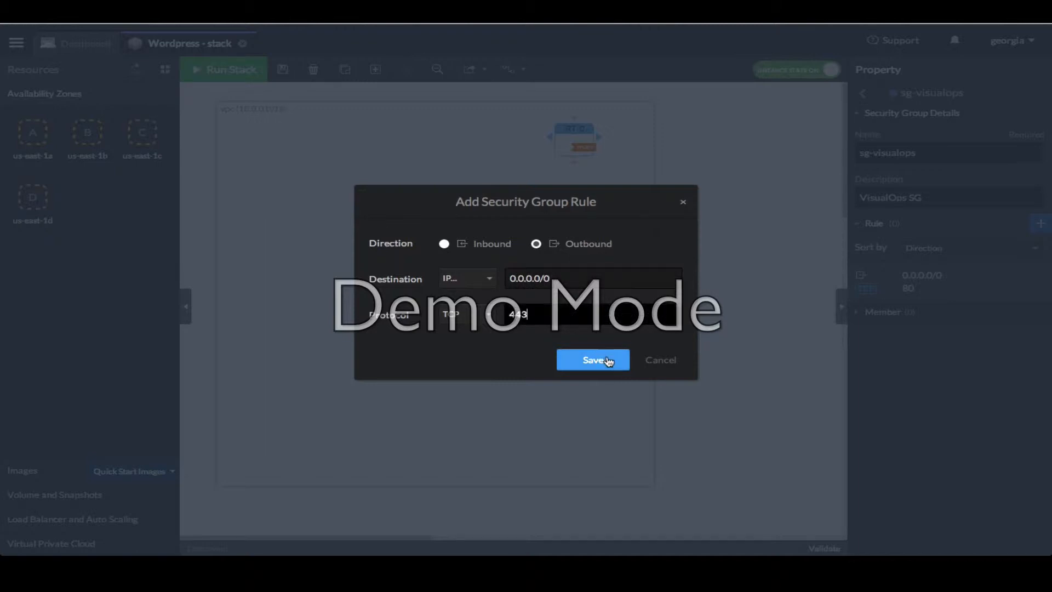
{"action": "left_click", "coordinate": [593, 360]}
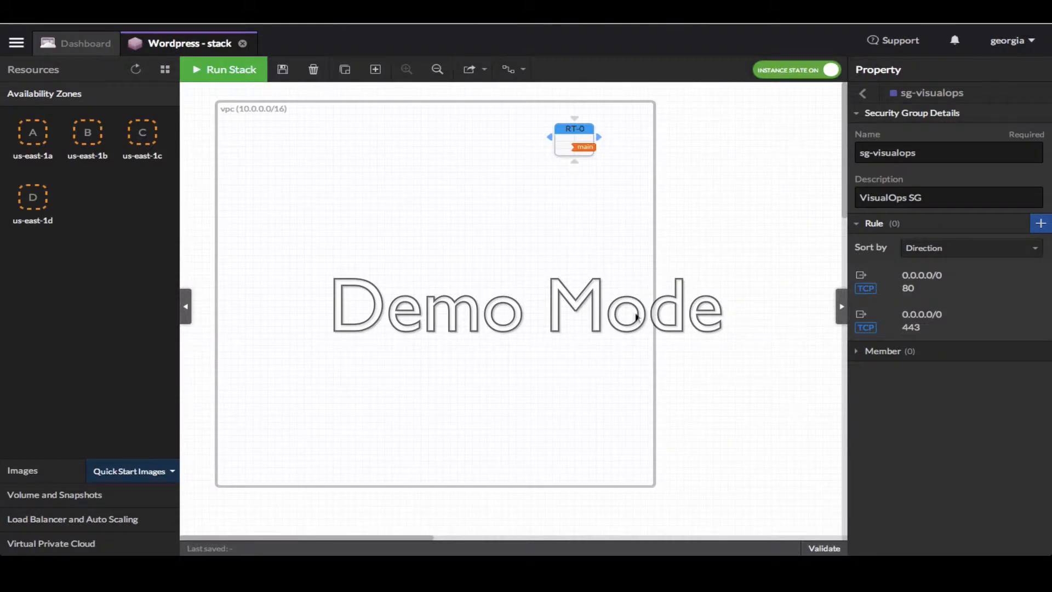
Widen the VPC and move route table RT-0 to its top-right corner
{"action": "left_click", "coordinate": [864, 94]}
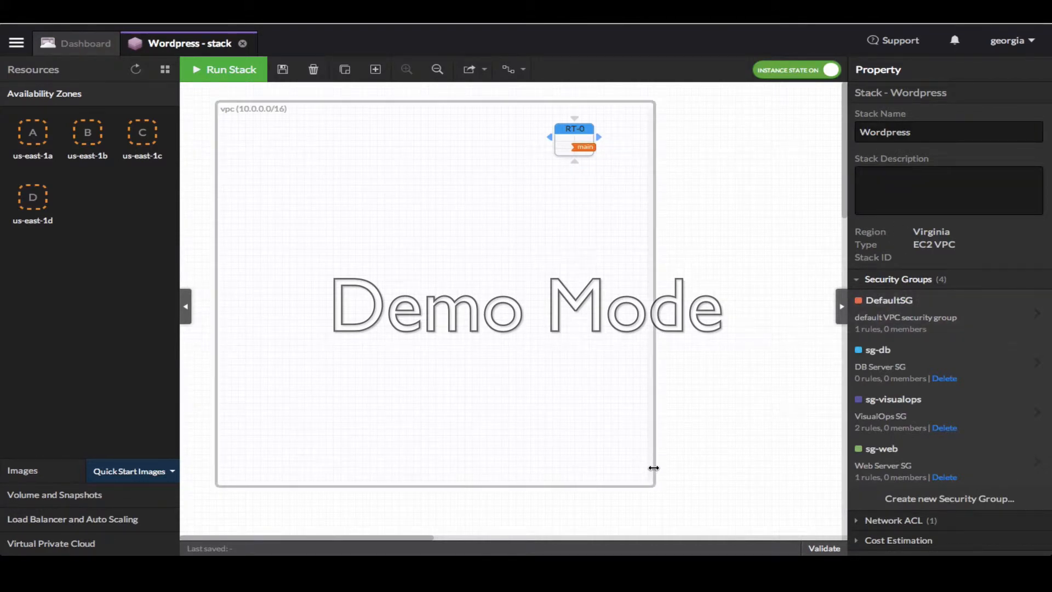
{"action": "left_click_drag", "start_coordinate": [655, 467], "coordinate": [806, 455]}
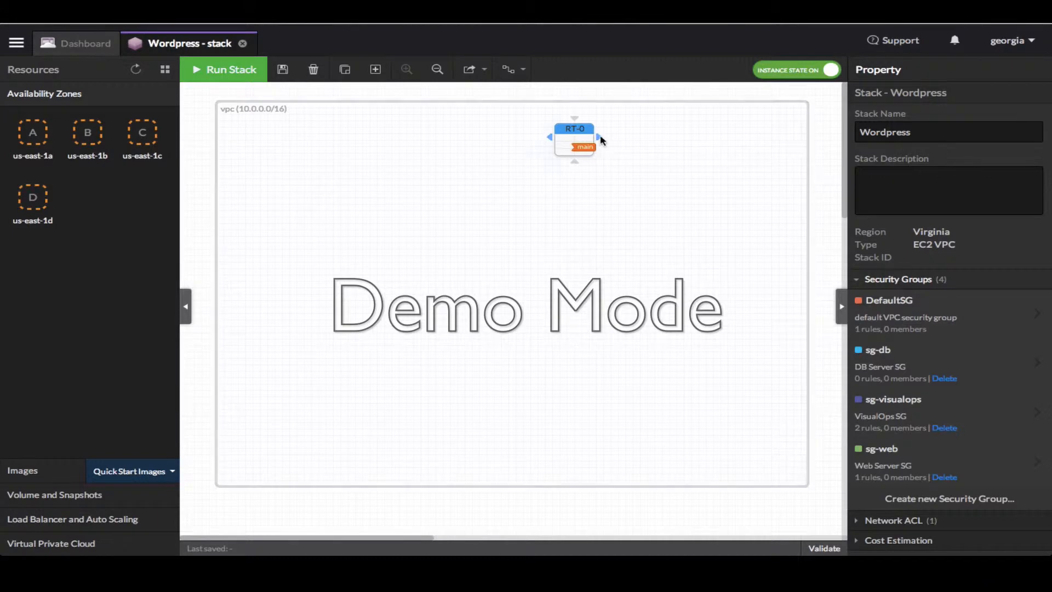
{"action": "left_click_drag", "start_coordinate": [570, 145], "coordinate": [742, 148]}
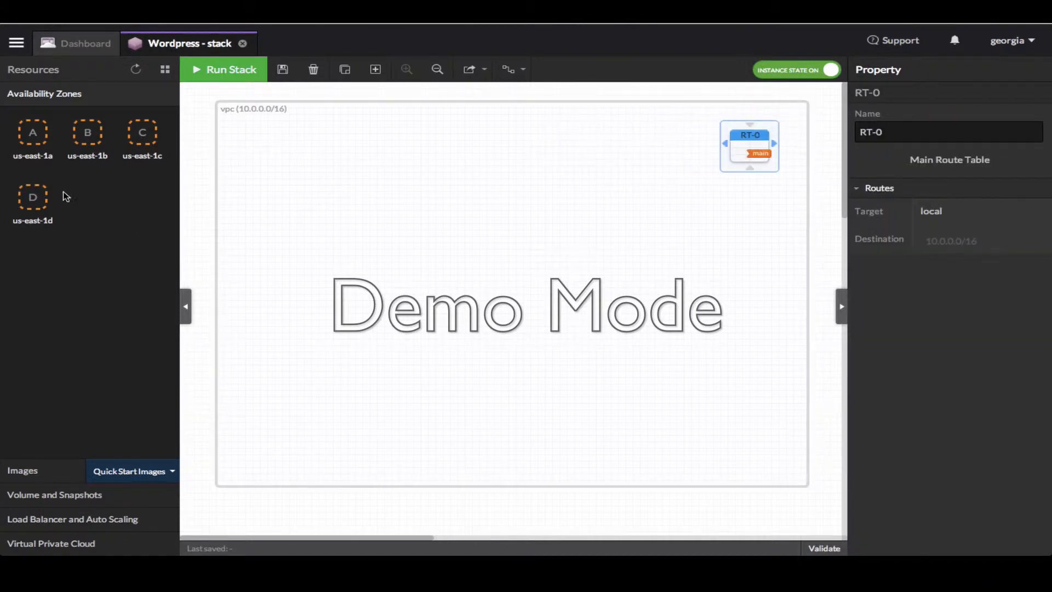
Add zones us-east-1a and us-east-1b to the VPC, widening us-east-1a
{"action": "left_click_drag", "start_coordinate": [33, 138], "coordinate": [381, 142]}
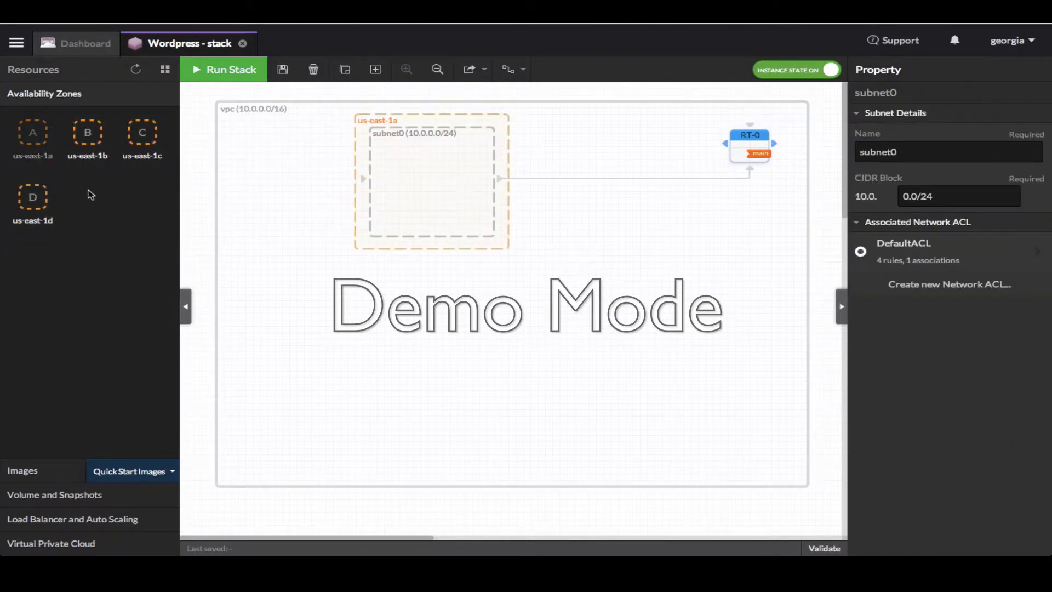
{"action": "left_click_drag", "start_coordinate": [91, 141], "coordinate": [414, 304]}
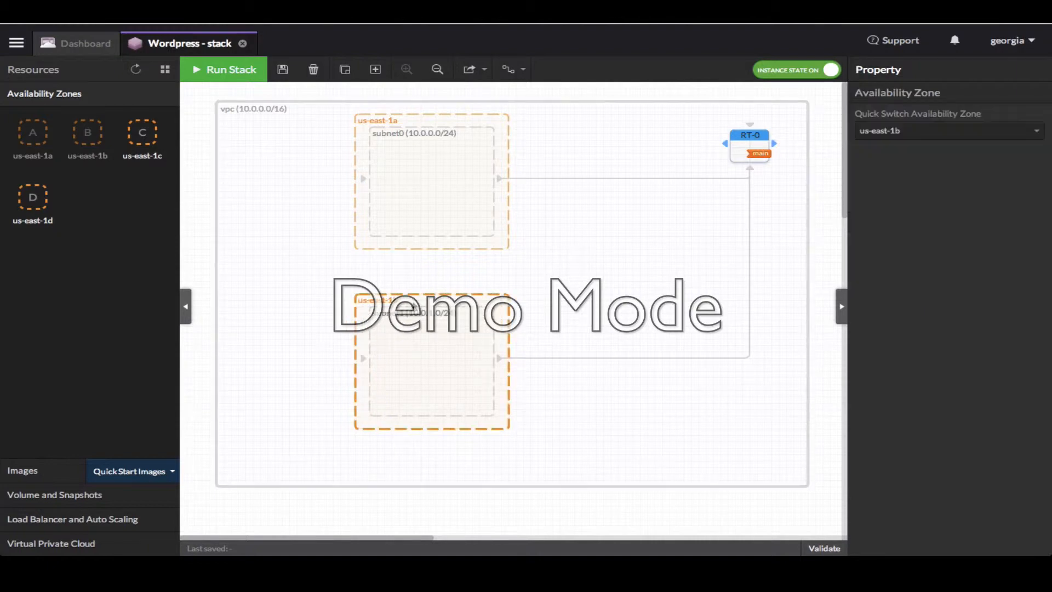
{"action": "left_click_drag", "start_coordinate": [504, 246], "coordinate": [705, 260]}
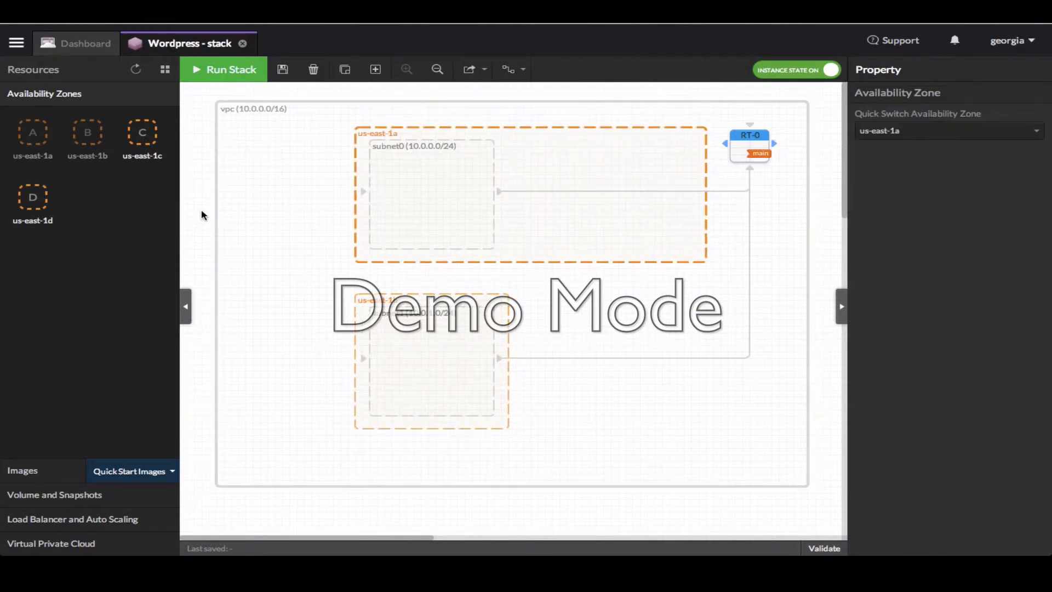
Add subnet2 (10.0.2.0/24) in us-east-1a and an Internet-gateway to the VPC
{"action": "left_click", "coordinate": [101, 543]}
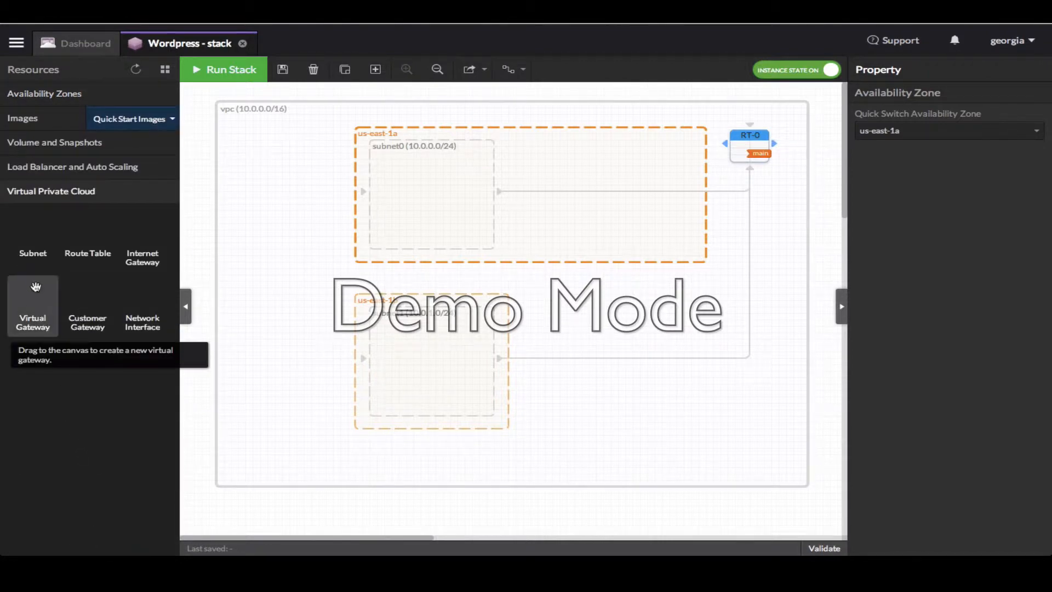
{"action": "left_click_drag", "start_coordinate": [36, 255], "coordinate": [626, 173]}
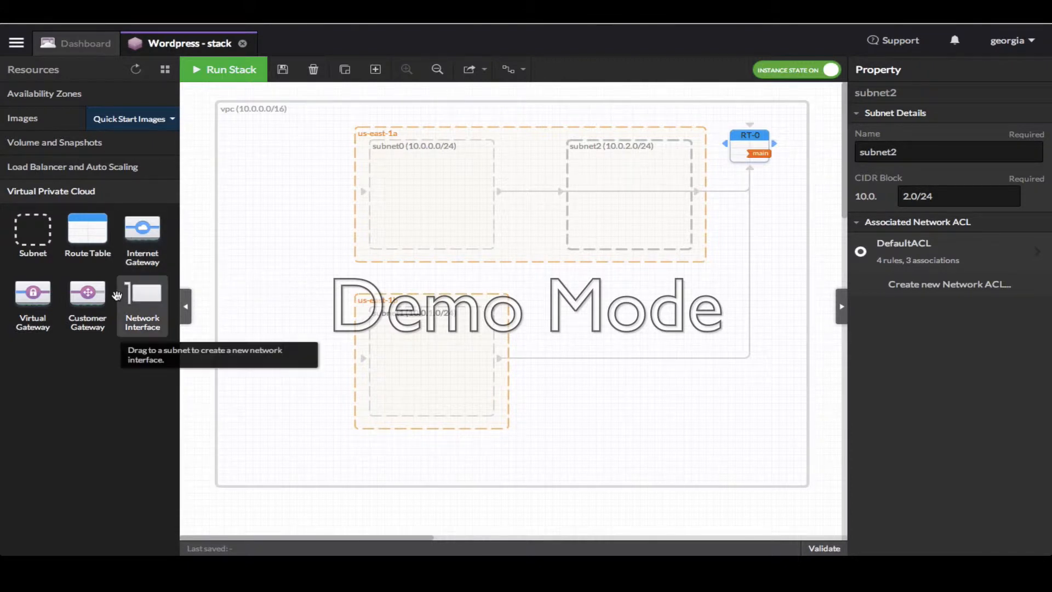
{"action": "left_click_drag", "start_coordinate": [165, 250], "coordinate": [218, 206]}
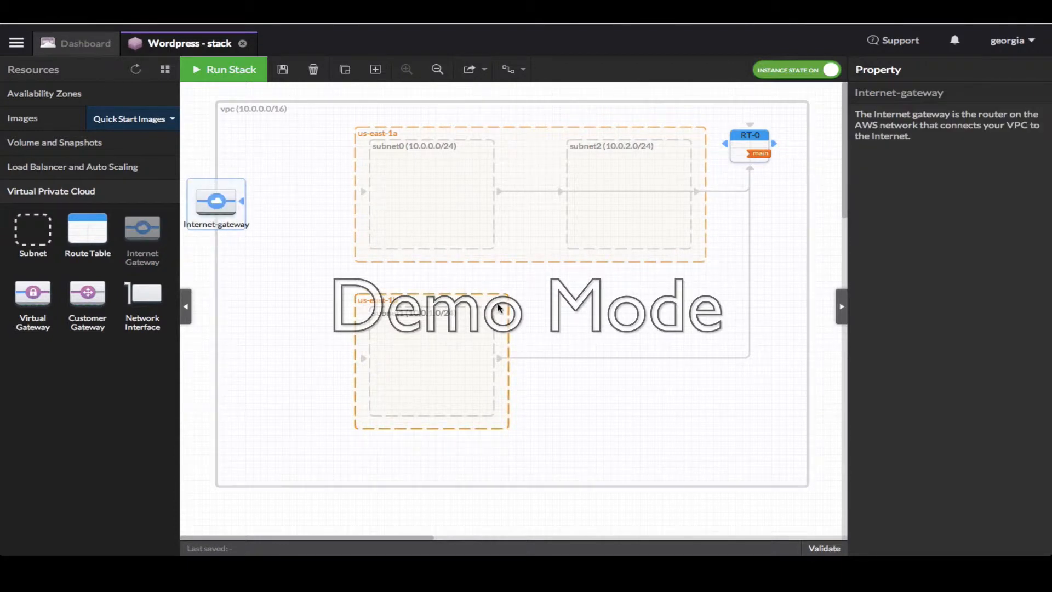
Rearrange the zones and connect the Internet-gateway to RT-0 for a 0.0.0.0/0 route
{"action": "left_click_drag", "start_coordinate": [499, 305], "coordinate": [501, 330]}
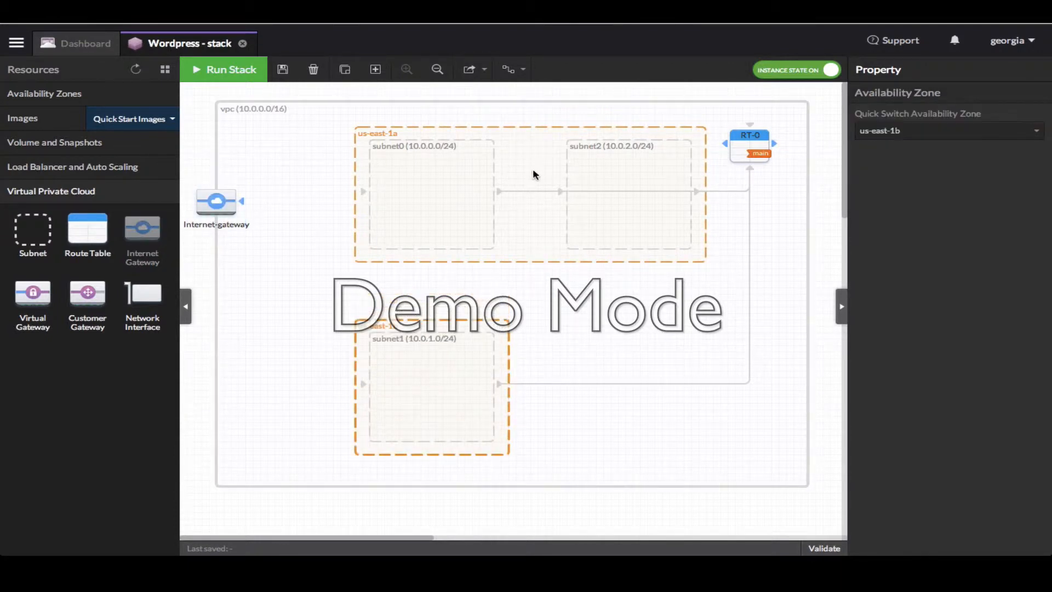
{"action": "left_click_drag", "start_coordinate": [533, 168], "coordinate": [530, 201]}
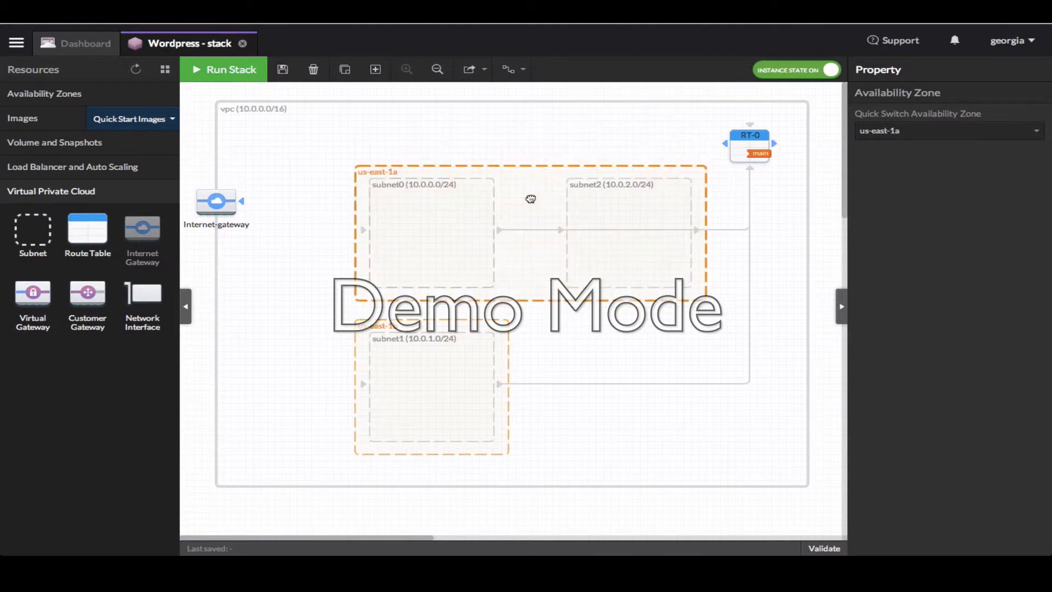
{"action": "left_click_drag", "start_coordinate": [241, 206], "coordinate": [258, 166]}
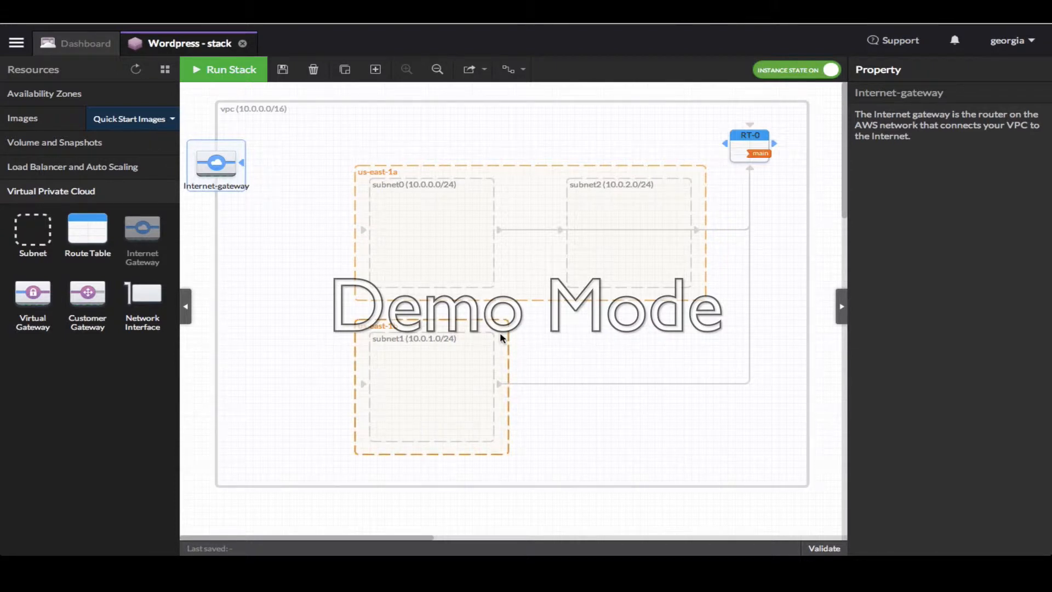
{"action": "left_click_drag", "start_coordinate": [501, 336], "coordinate": [590, 245]}
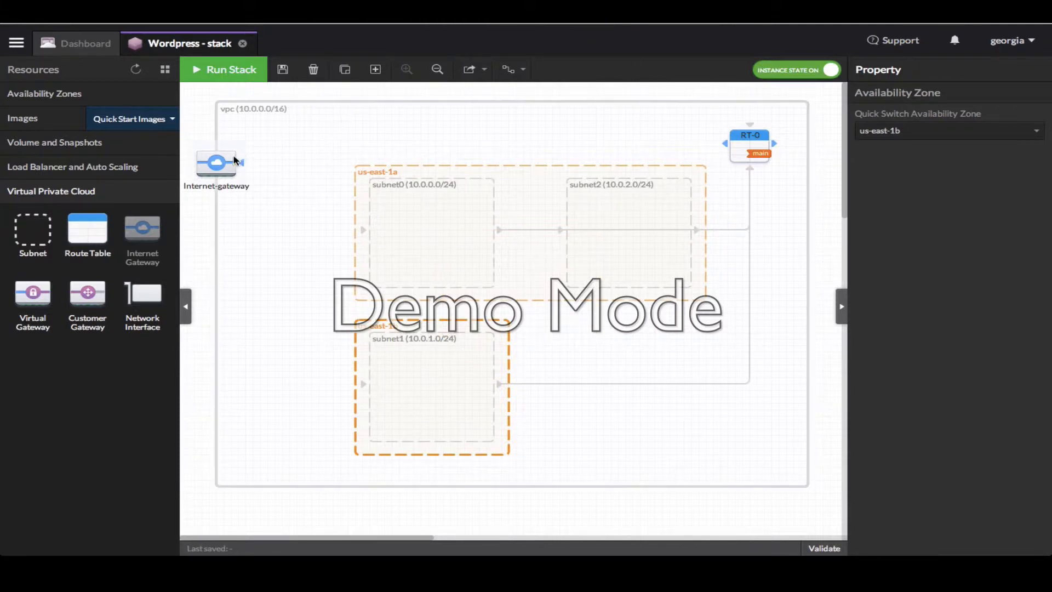
{"action": "left_click_drag", "start_coordinate": [230, 163], "coordinate": [727, 145]}
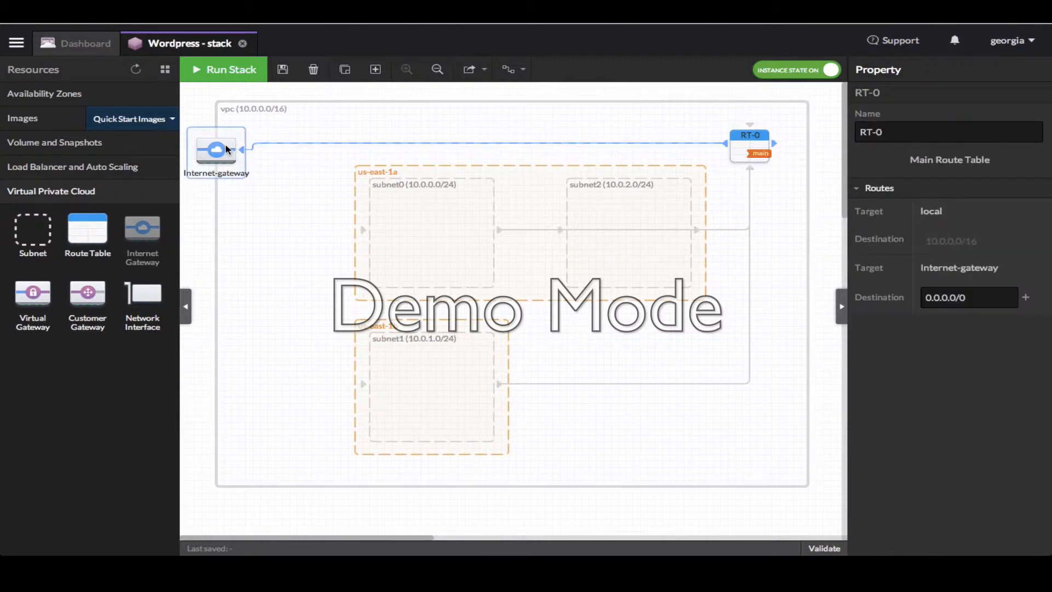
{"action": "left_click_drag", "start_coordinate": [234, 147], "coordinate": [227, 144]}
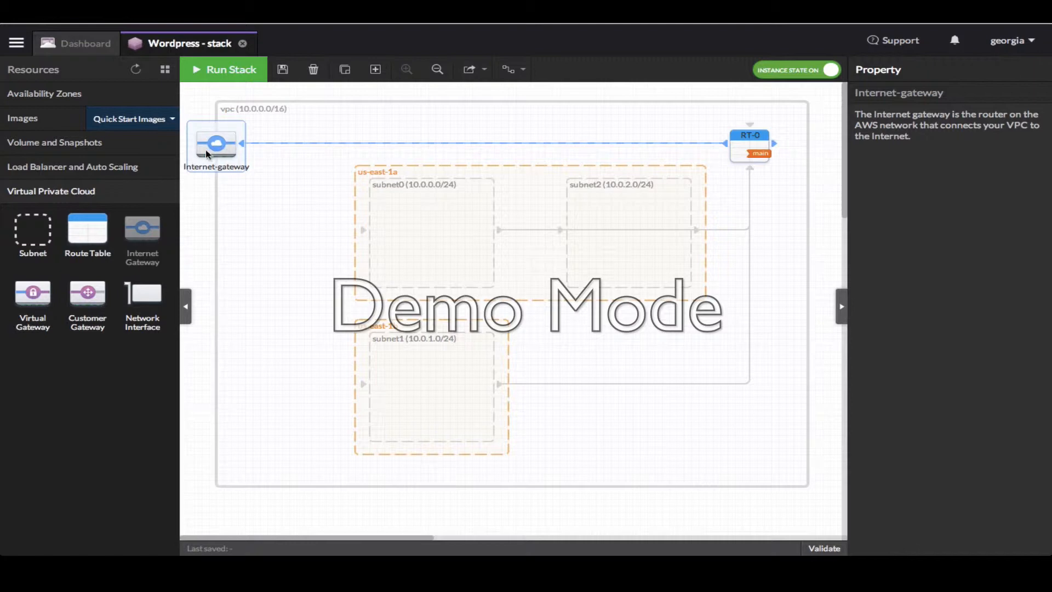
Place load-balancer-0 in the VPC and auto scaling group asg0 inside subnet0
{"action": "left_click", "coordinate": [116, 167]}
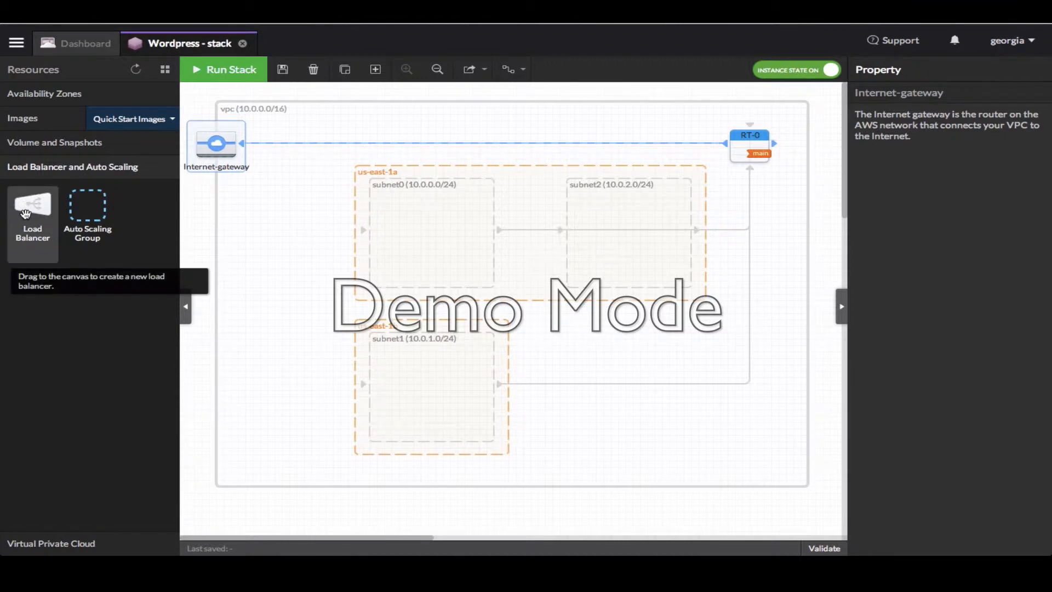
{"action": "left_click_drag", "start_coordinate": [25, 214], "coordinate": [272, 309]}
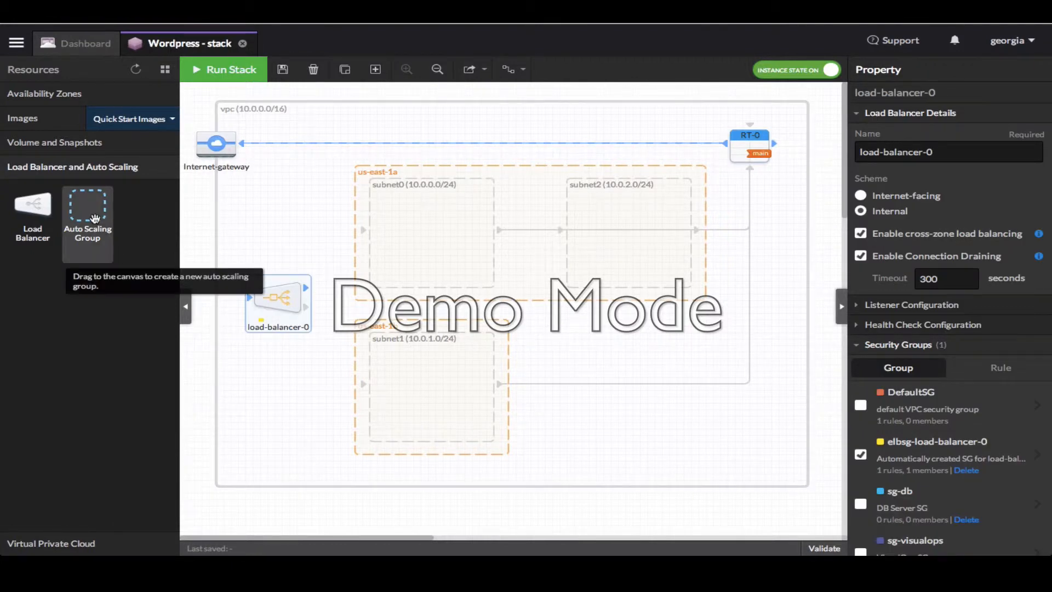
{"action": "left_click_drag", "start_coordinate": [95, 218], "coordinate": [410, 223]}
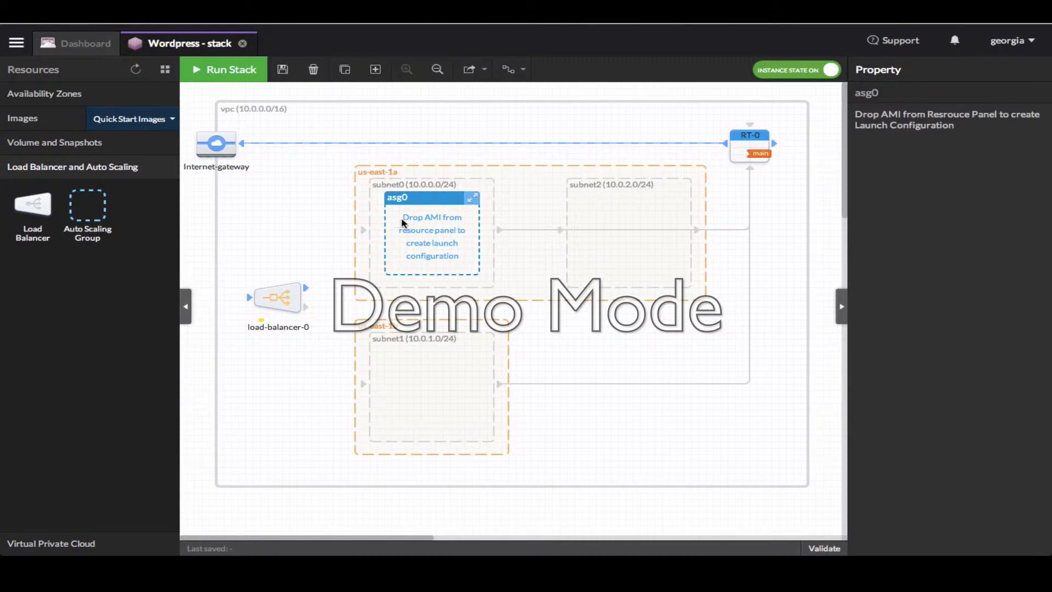
Give asg0 launch-config-0 from the amzn-ami-pv-2014.03.2.x86_64-ebs image and view its settings
{"action": "left_click", "coordinate": [63, 127]}
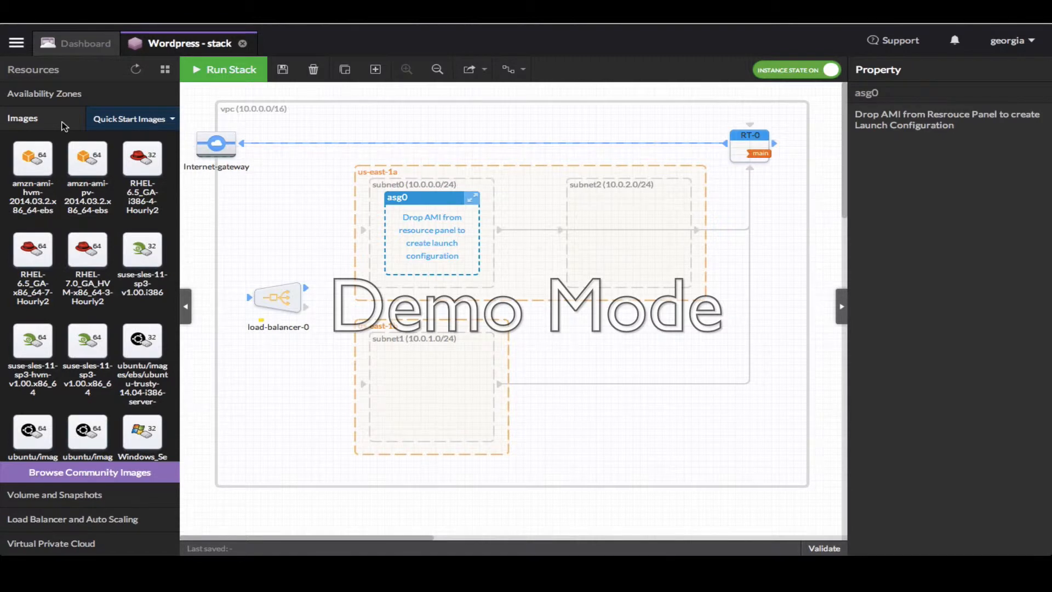
{"action": "mouse_move", "coordinate": [85, 156]}
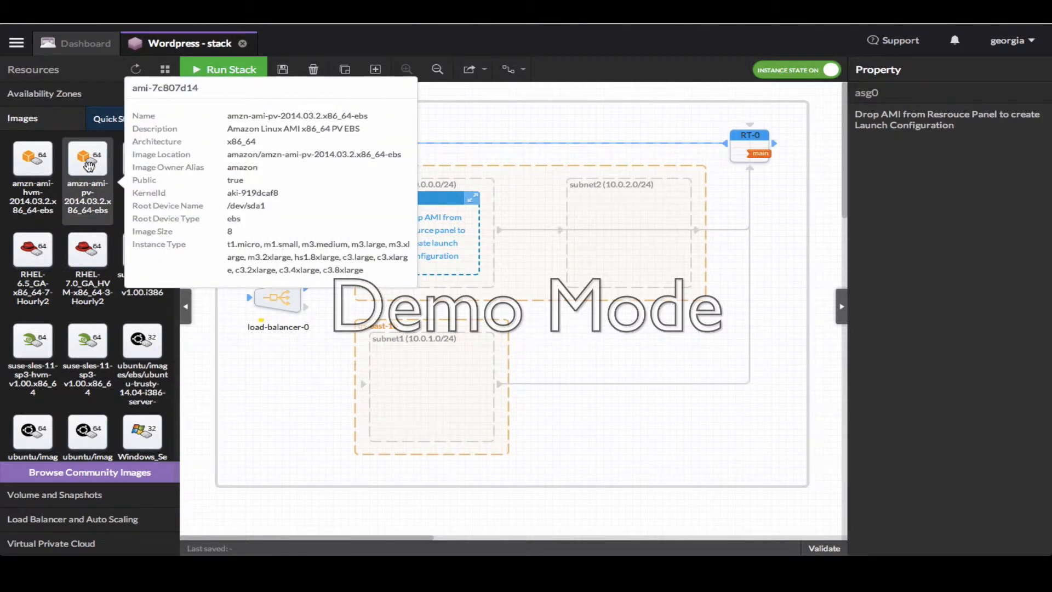
{"action": "left_click_drag", "start_coordinate": [88, 165], "coordinate": [437, 243]}
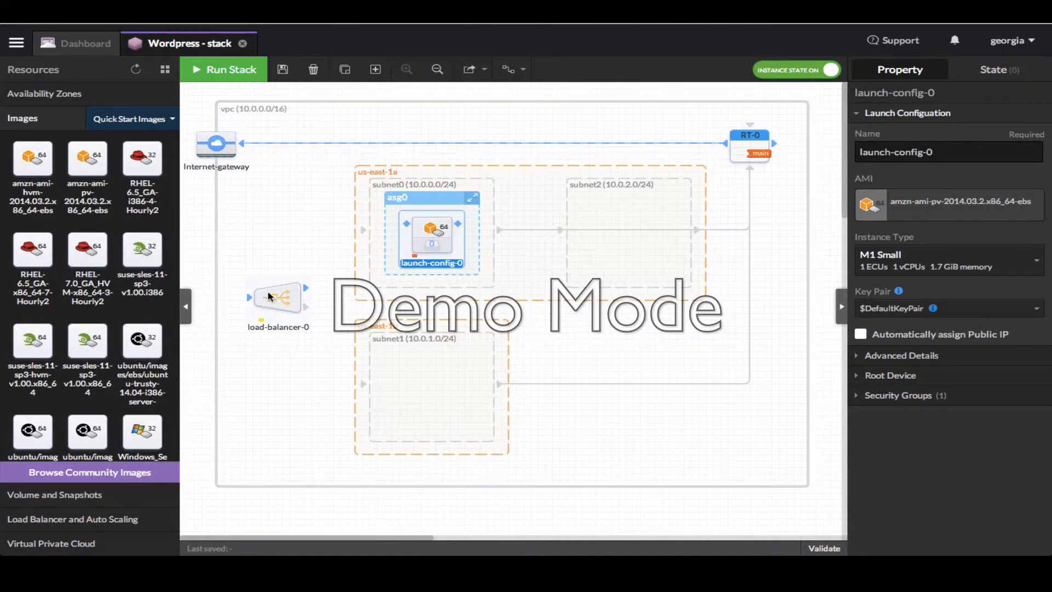
{"action": "left_click", "coordinate": [419, 200]}
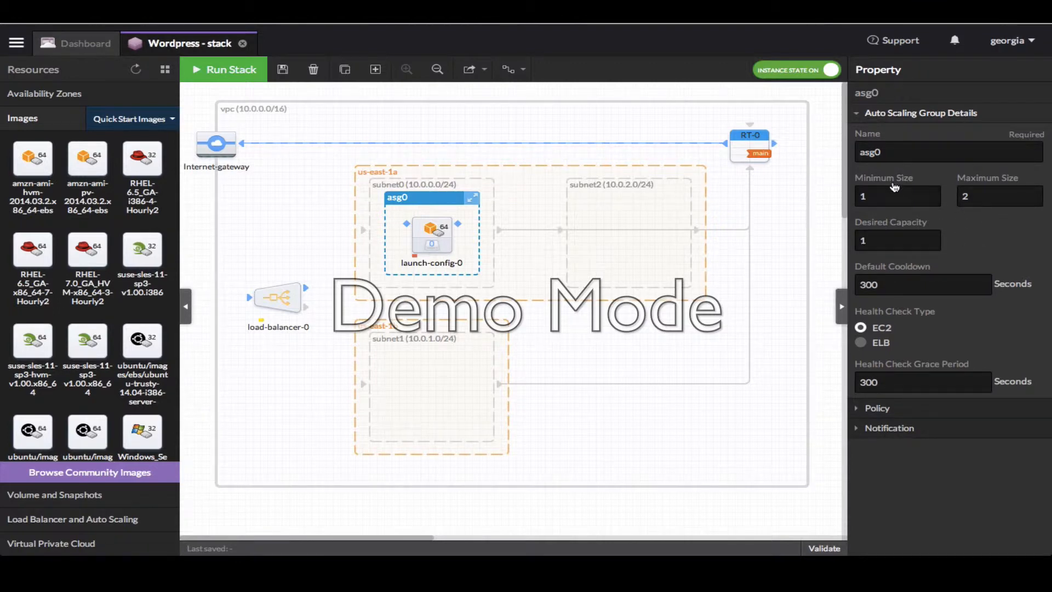
Set asg0 to minimum size 2, maximum size 8 and desired capacity 4
{"action": "left_click_drag", "start_coordinate": [914, 193], "coordinate": [834, 195]}
{"action": "type", "text": "2"}
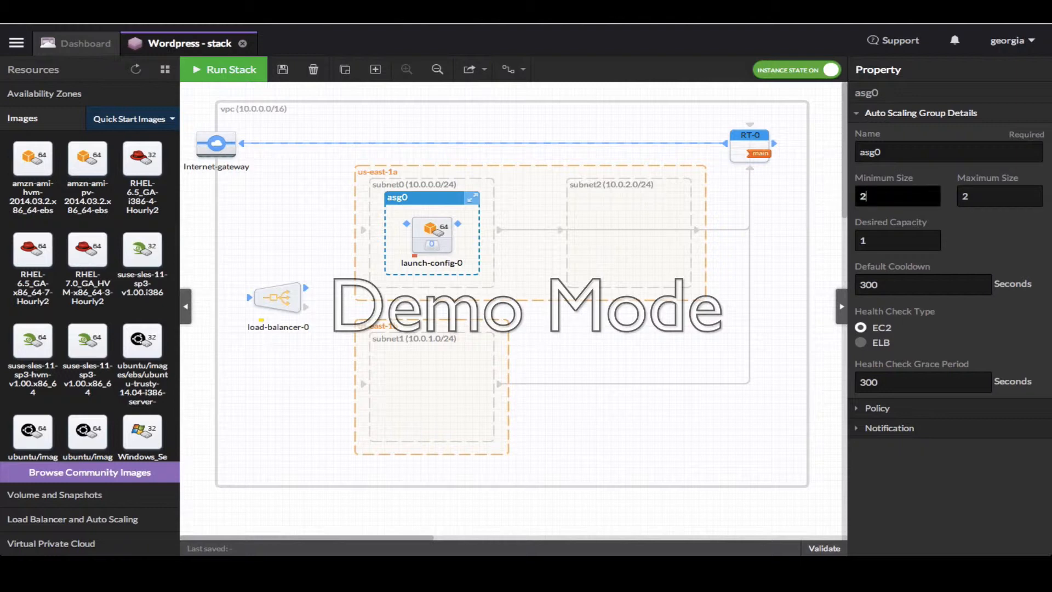
{"action": "left_click", "coordinate": [975, 198]}
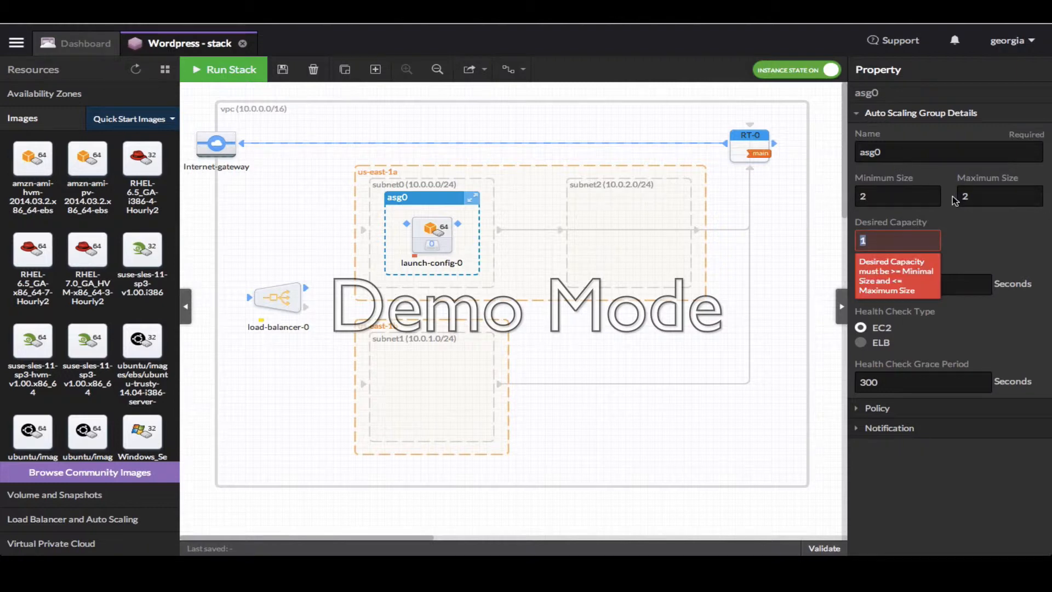
{"action": "left_click_drag", "start_coordinate": [975, 198], "coordinate": [951, 198]}
{"action": "type", "text": "8"}
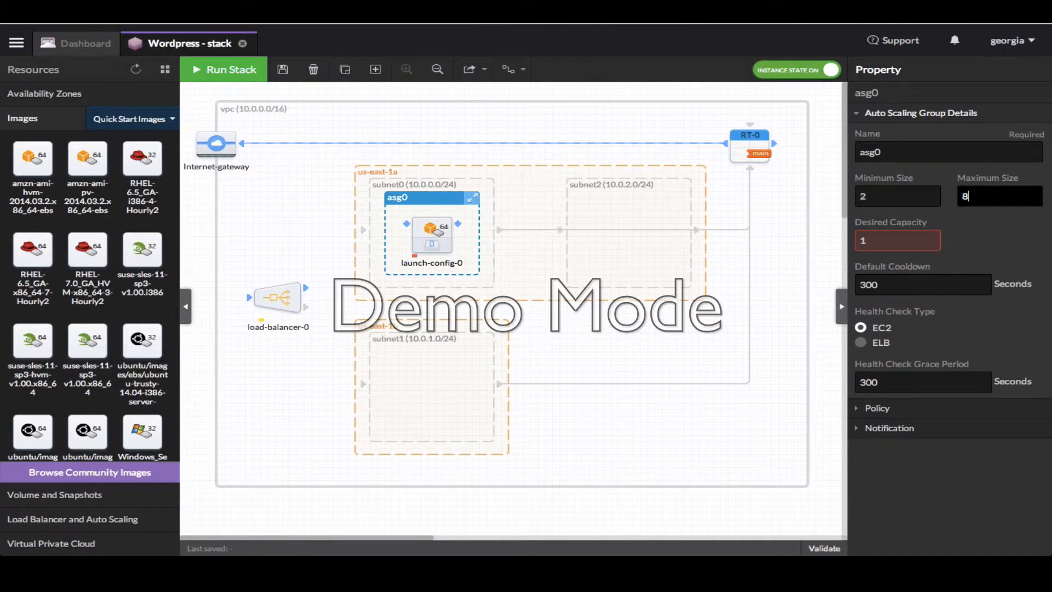
{"action": "double_click", "coordinate": [887, 238]}
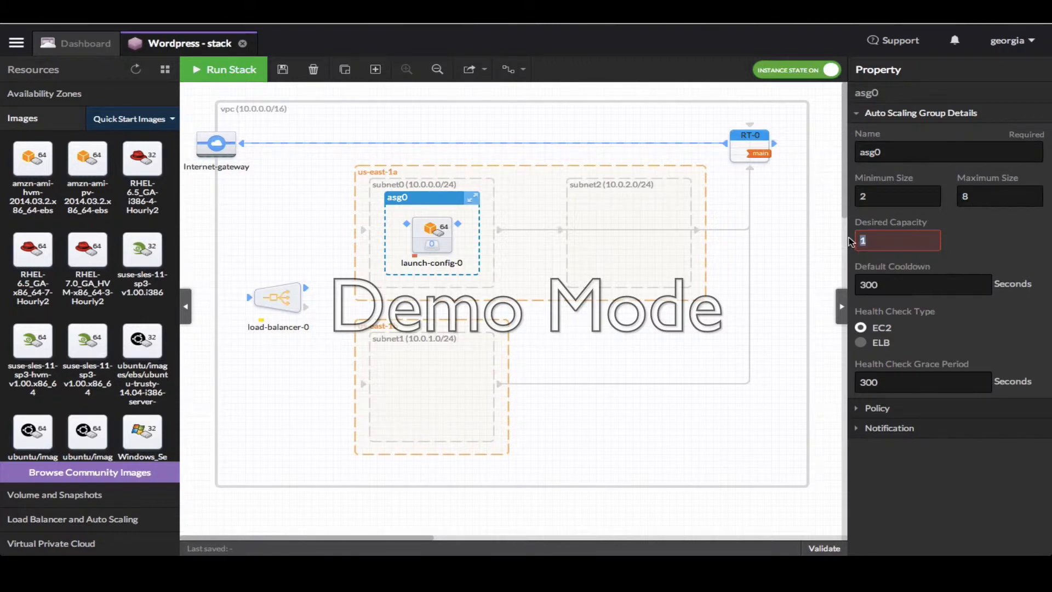
{"action": "type", "text": "4"}
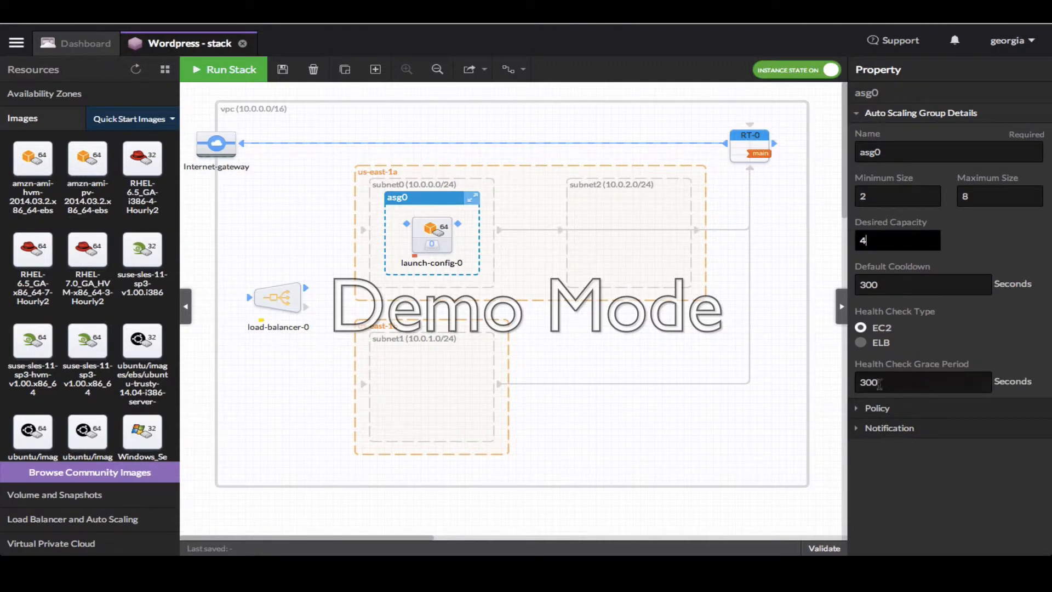
{"action": "left_click", "coordinate": [877, 408]}
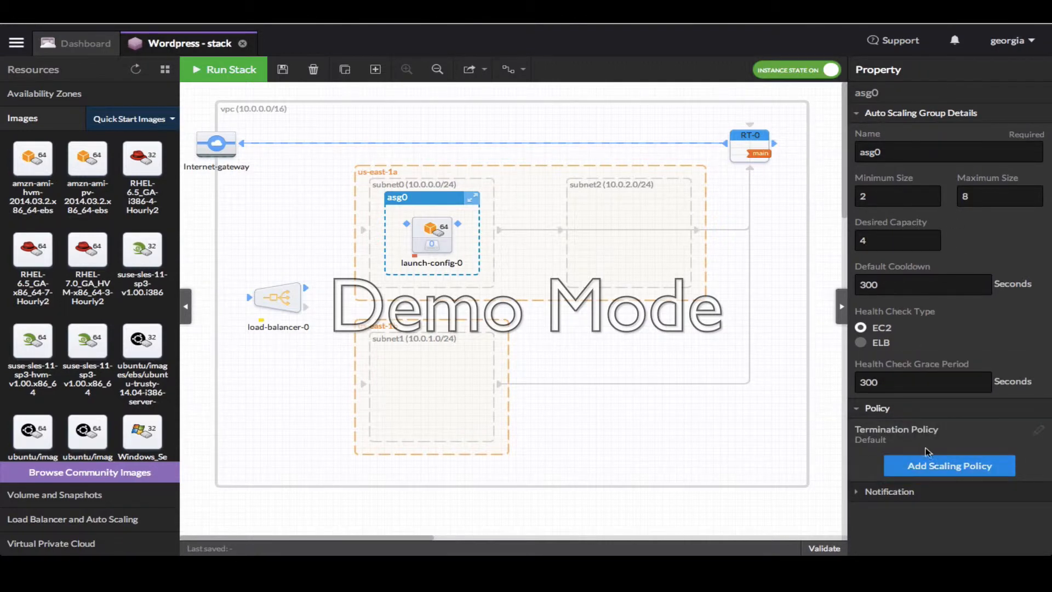
Add an asg0 scaling policy adding 2 instances when CPU Utilization reaches 90% over 1-minute periods
{"action": "left_click", "coordinate": [937, 466]}
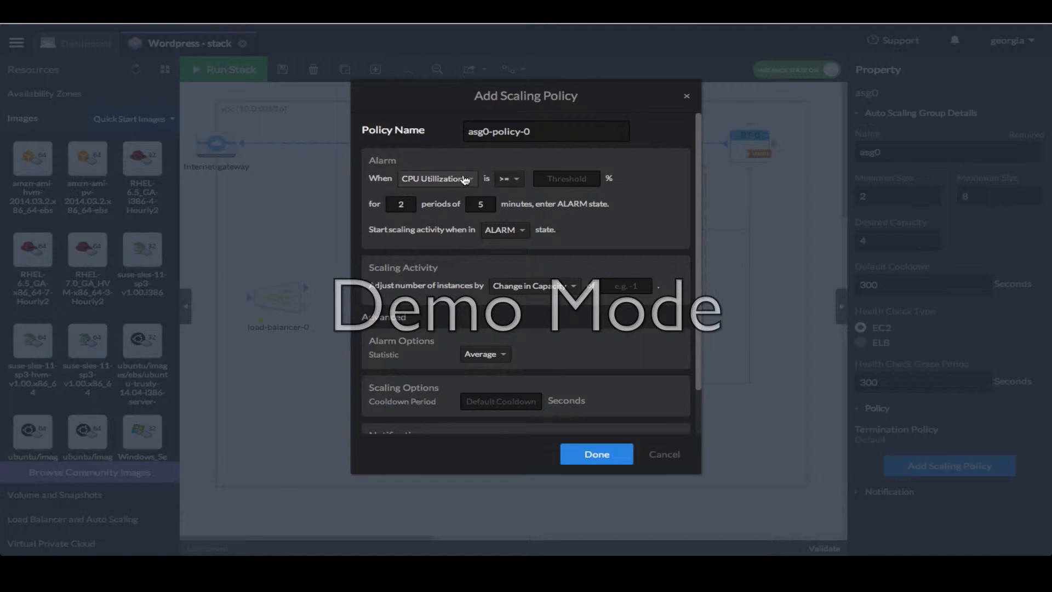
{"action": "left_click", "coordinate": [573, 178]}
{"action": "type", "text": "90"}
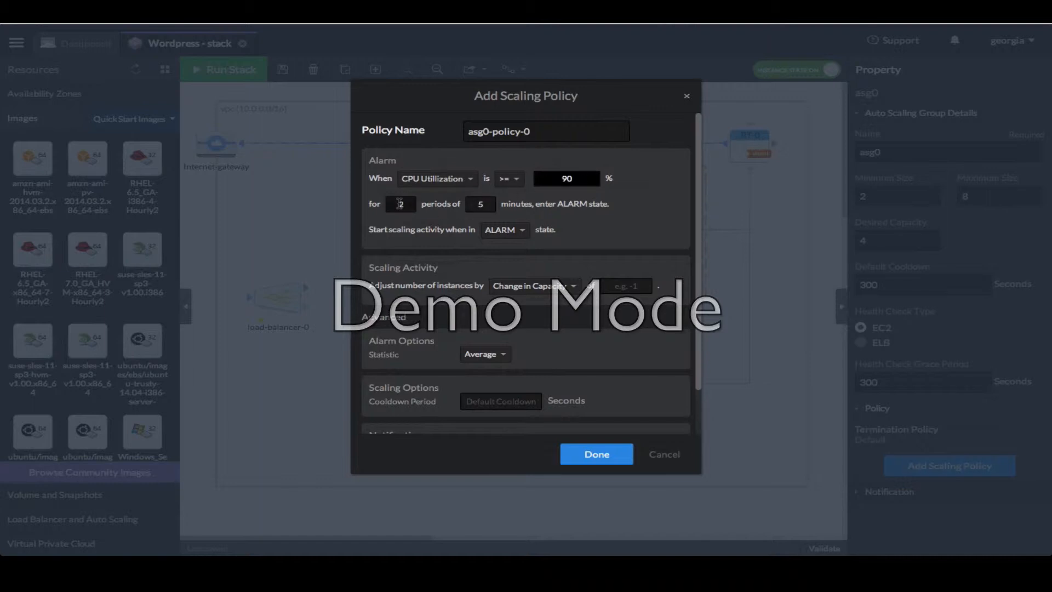
{"action": "double_click", "coordinate": [493, 204]}
{"action": "type", "text": "1"}
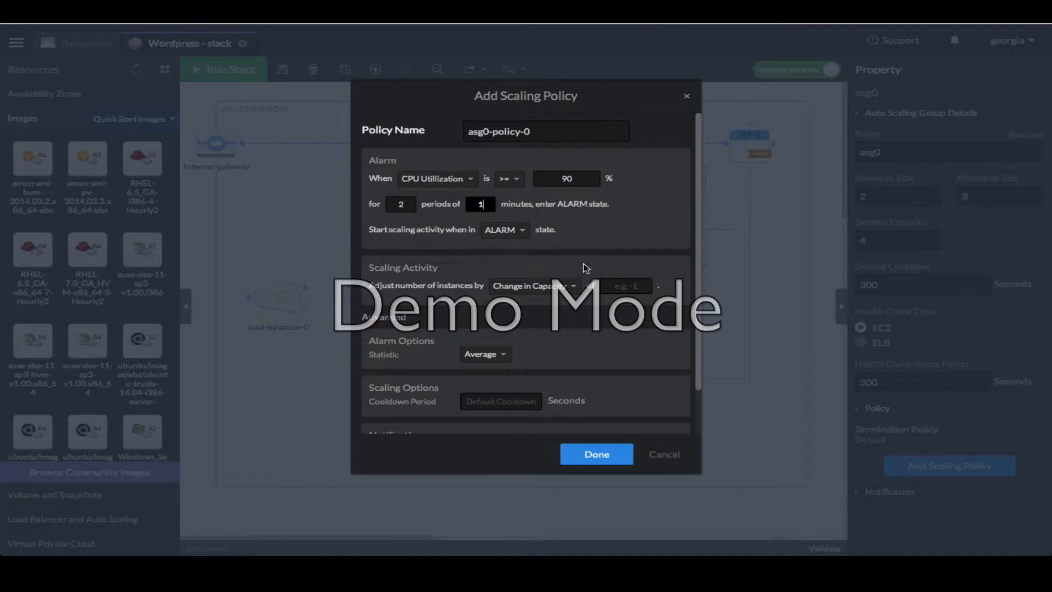
{"action": "left_click", "coordinate": [623, 287]}
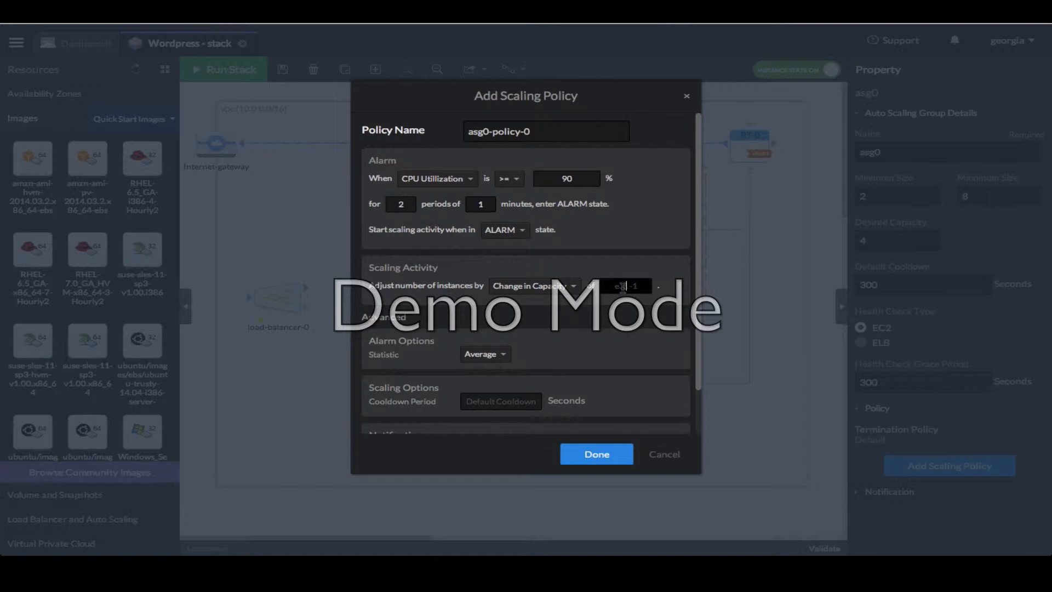
{"action": "type", "text": "2"}
Set the policy cooldown to 120, keep the Average statistic, and save asg0-policy-0
{"action": "scroll", "coordinate": [595, 344], "scroll_direction": "down", "scroll_amount": 1}
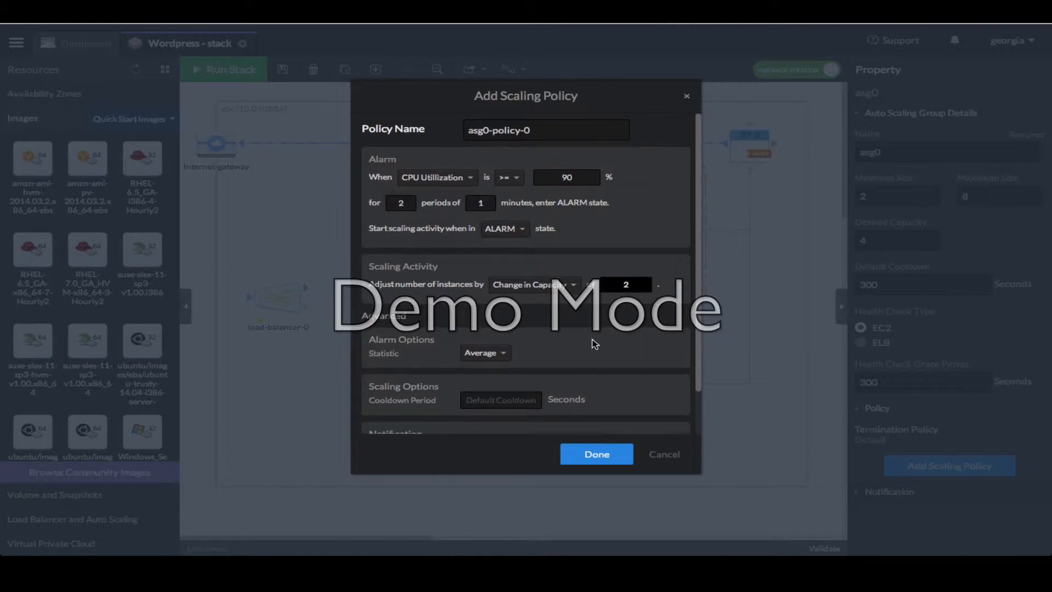
{"action": "scroll", "coordinate": [623, 337], "scroll_direction": "down", "scroll_amount": 1}
{"action": "mouse_move", "coordinate": [507, 386]}
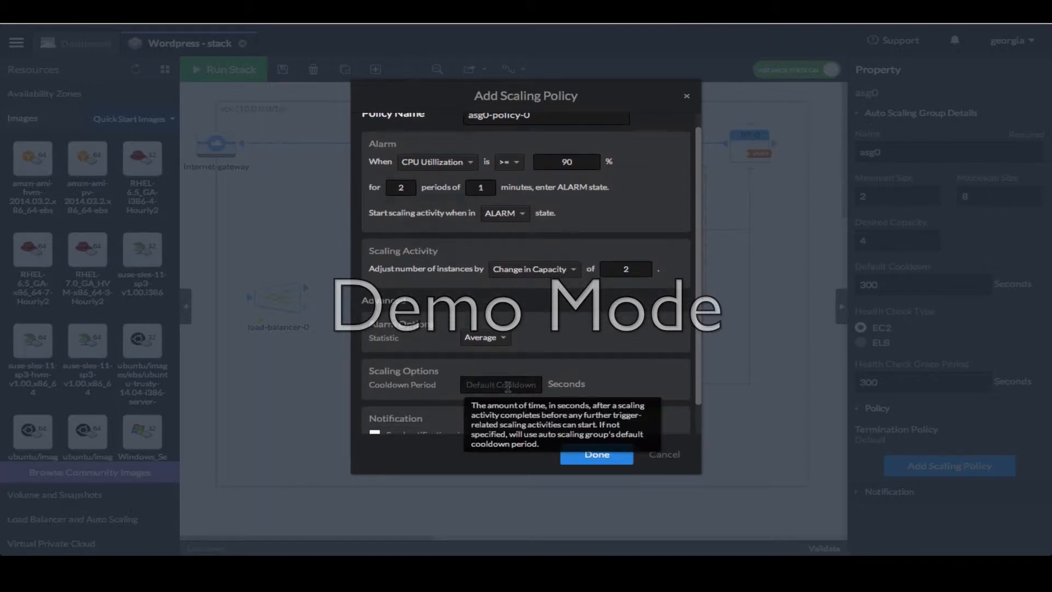
{"action": "type", "text": "120"}
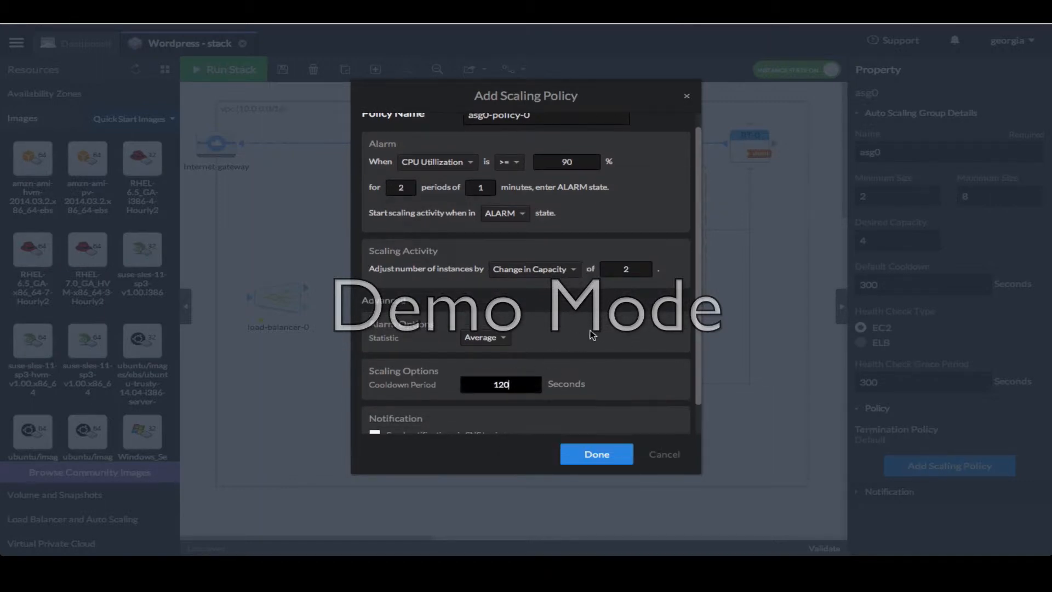
{"action": "scroll", "coordinate": [593, 335], "scroll_direction": "down", "scroll_amount": 2}
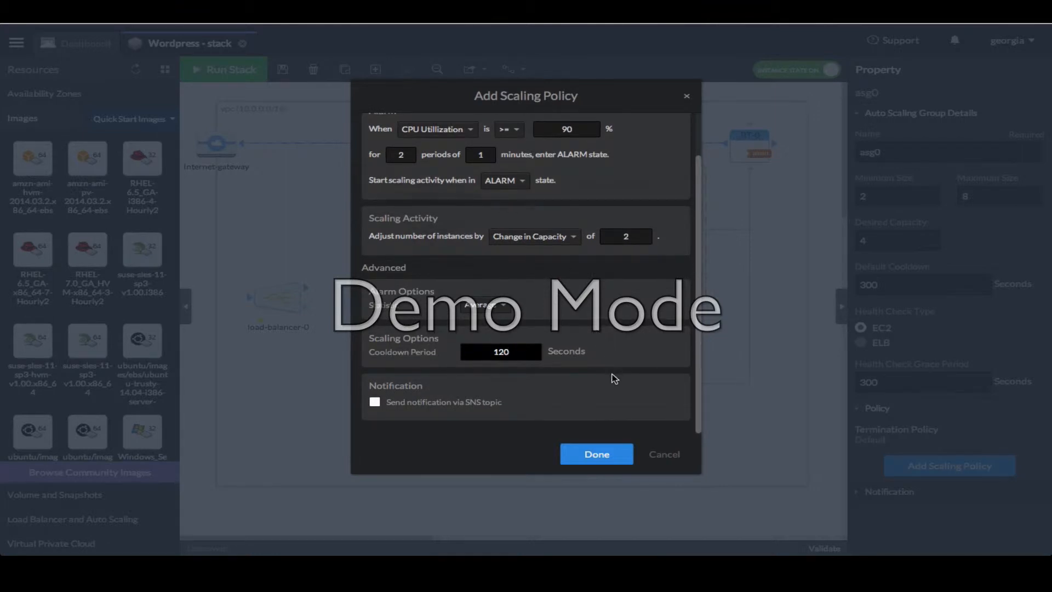
{"action": "left_click", "coordinate": [498, 311]}
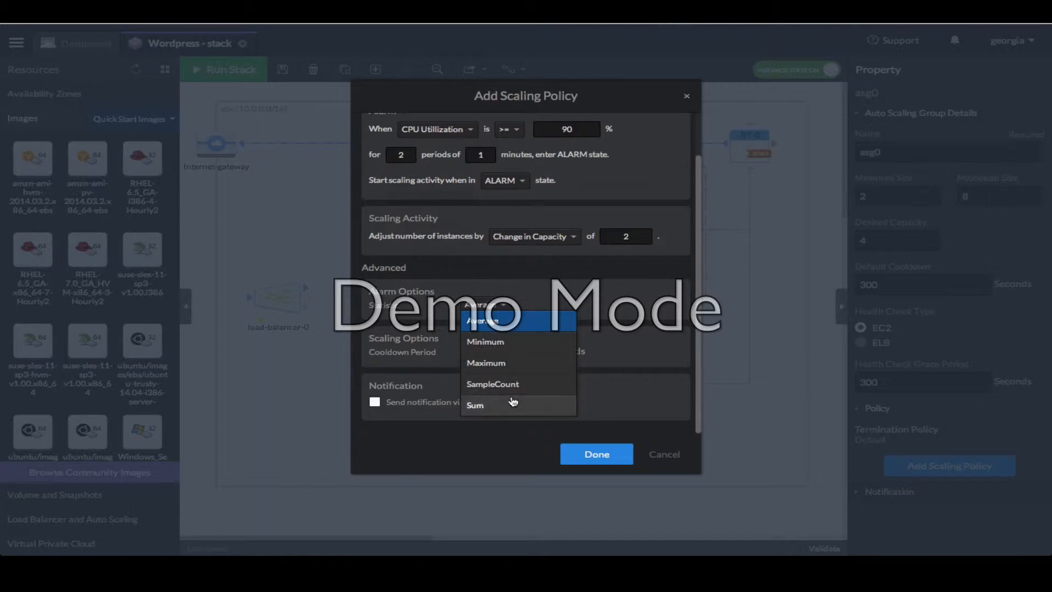
{"action": "left_click", "coordinate": [500, 310]}
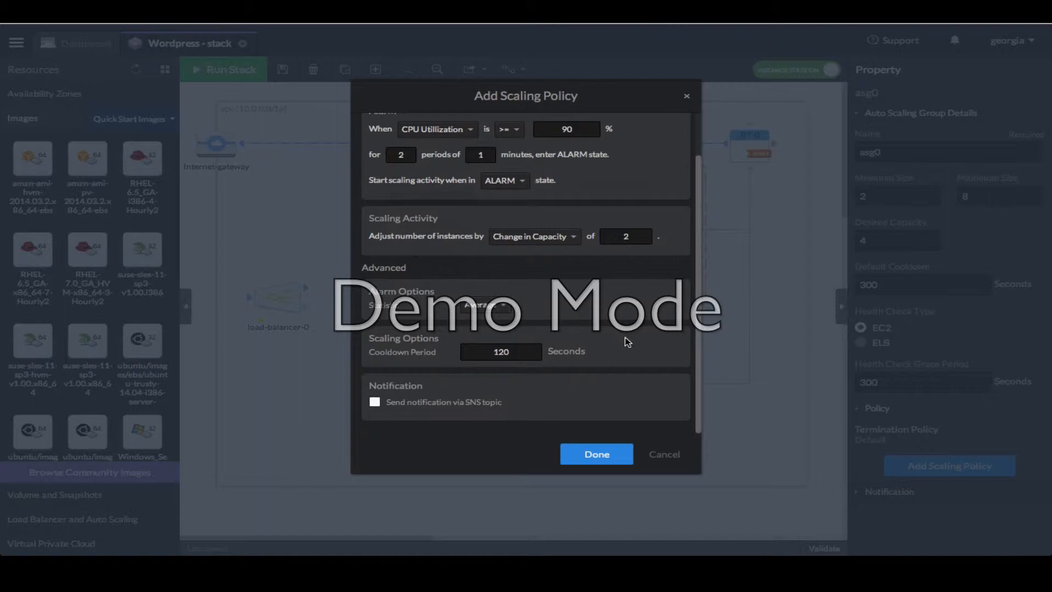
{"action": "left_click", "coordinate": [614, 456]}
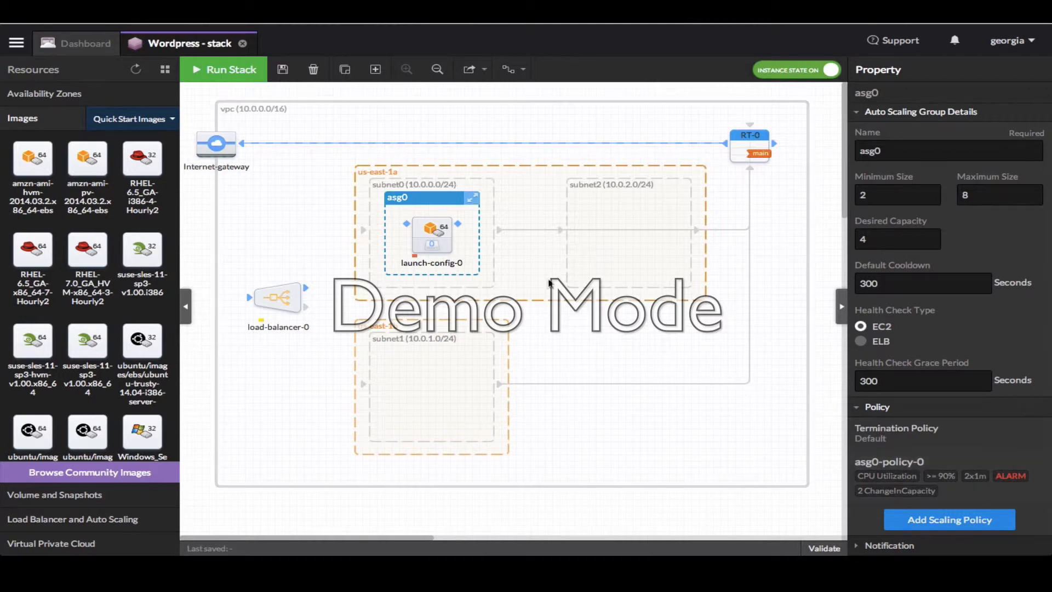
Rename launch-config-0 to web
{"action": "left_click", "coordinate": [421, 231]}
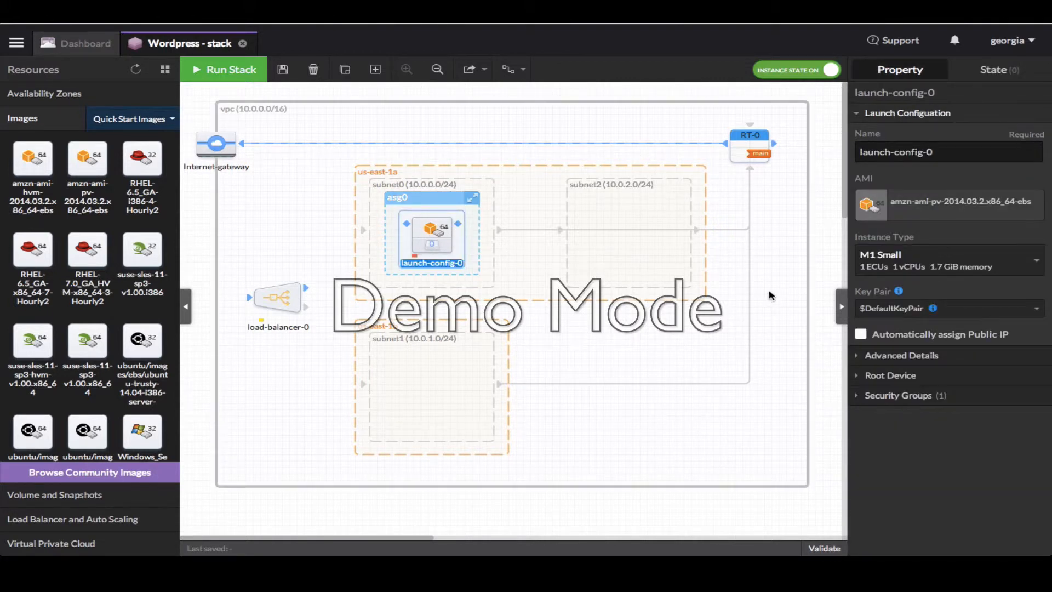
{"action": "left_click_drag", "start_coordinate": [942, 155], "coordinate": [814, 132]}
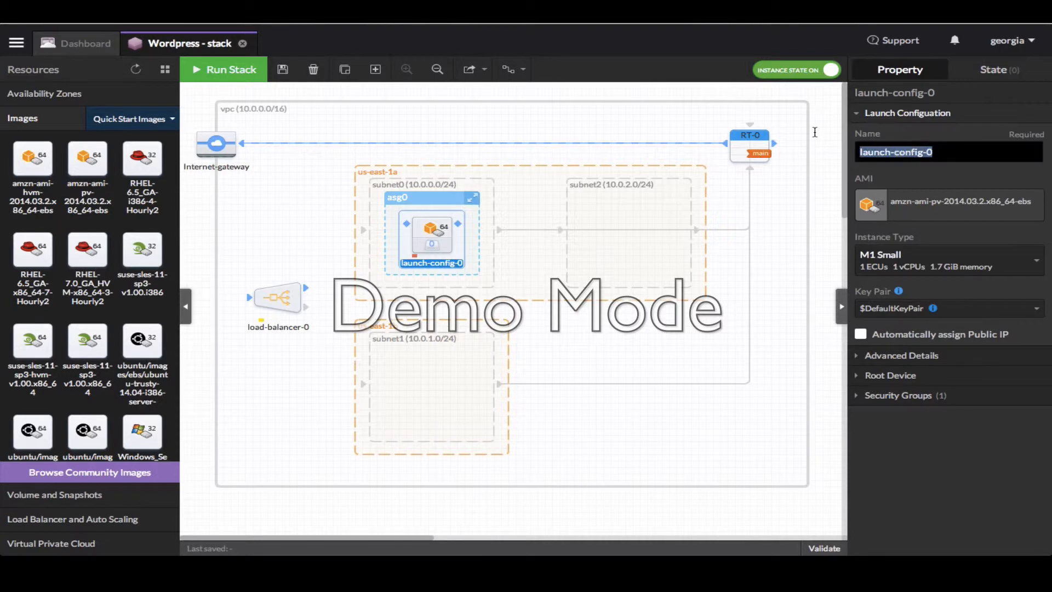
{"action": "type", "text": "Web"}
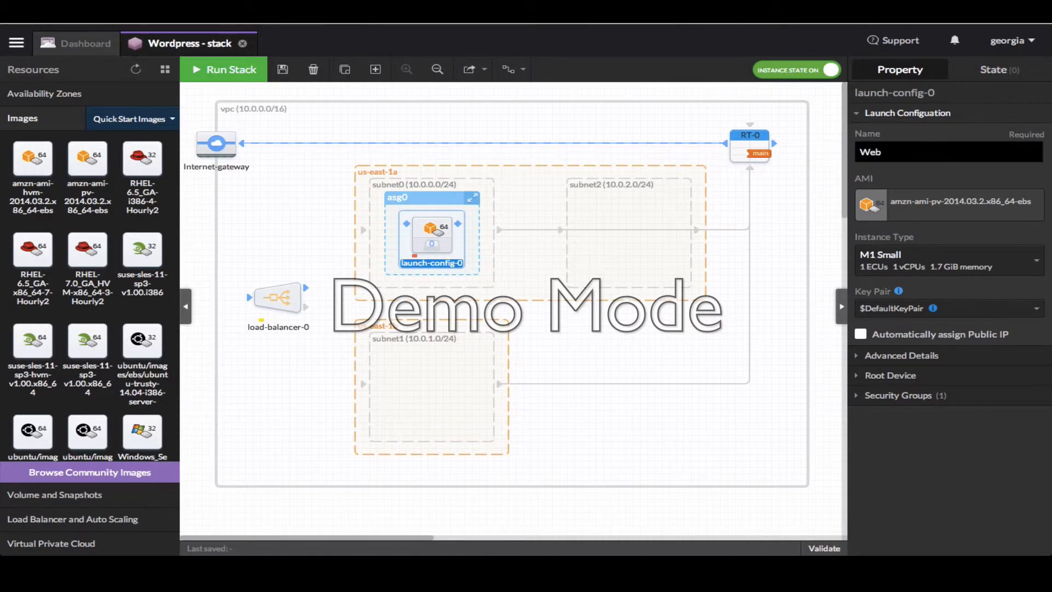
{"action": "key", "text": "BackSpace"}
{"action": "type", "text": "w"}
{"action": "left_click", "coordinate": [892, 150]}
Choose M3 Medium as the instance type and bring up the region's key pair manager
{"action": "left_click", "coordinate": [933, 264]}
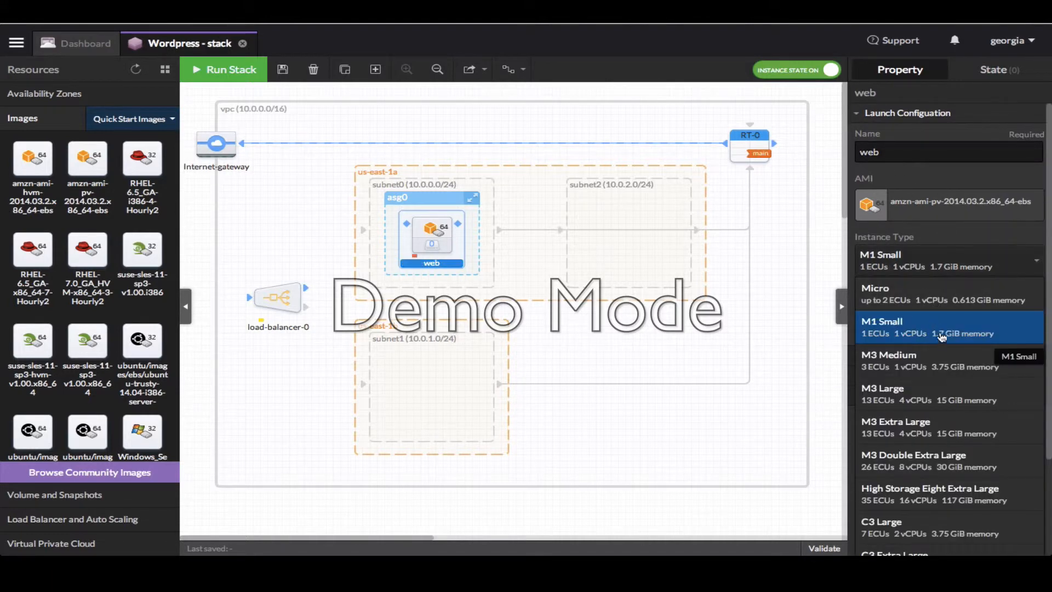
{"action": "left_click", "coordinate": [945, 362]}
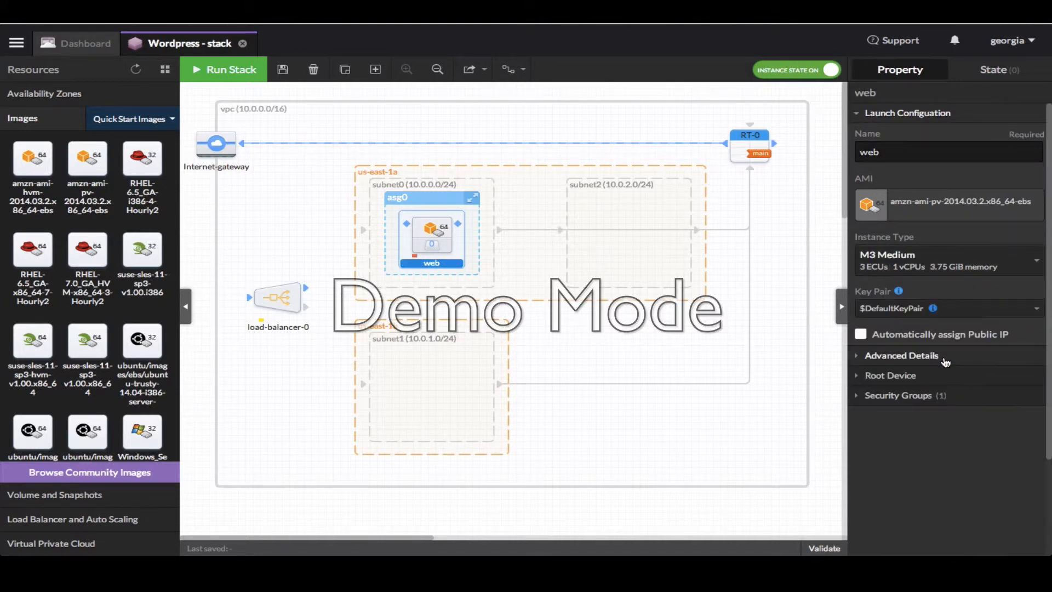
{"action": "left_click", "coordinate": [960, 317]}
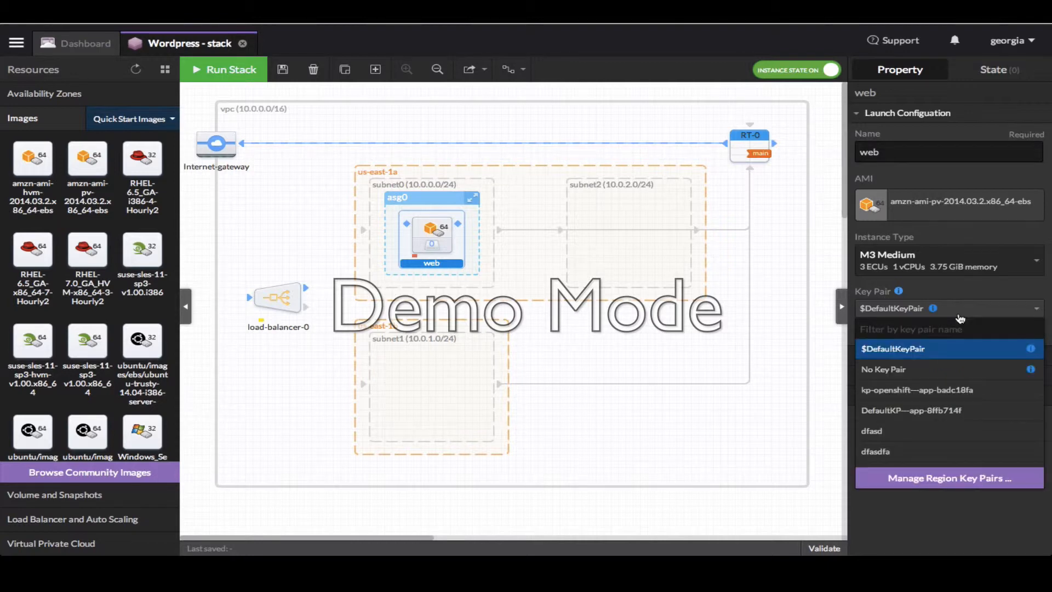
{"action": "left_click", "coordinate": [962, 482]}
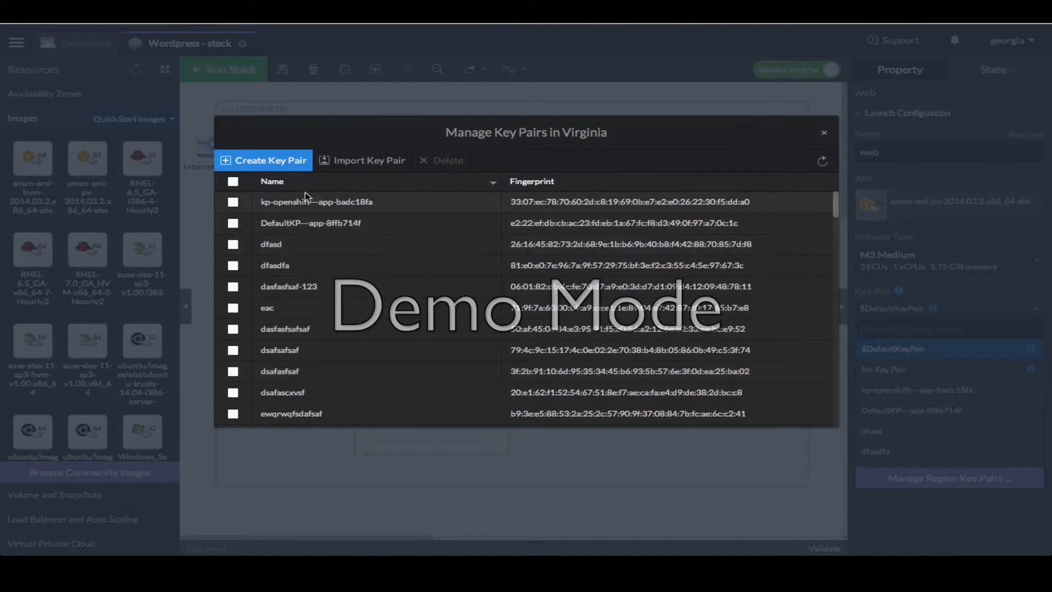
Create a key pair named wordpress in Virginia and close the key pair manager
{"action": "left_click", "coordinate": [274, 164]}
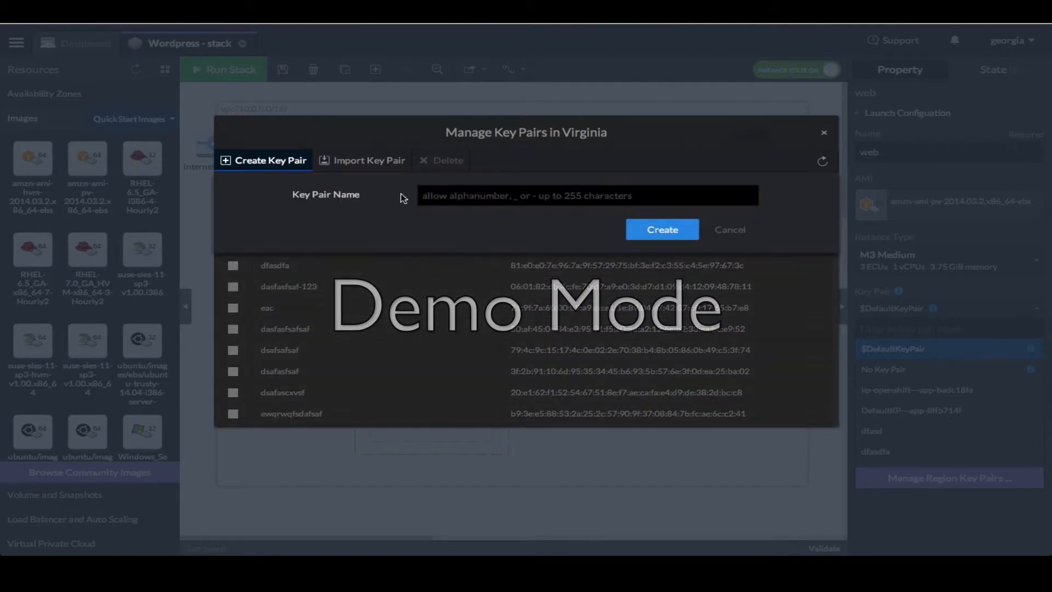
{"action": "left_click", "coordinate": [433, 195]}
{"action": "type", "text": "word"}
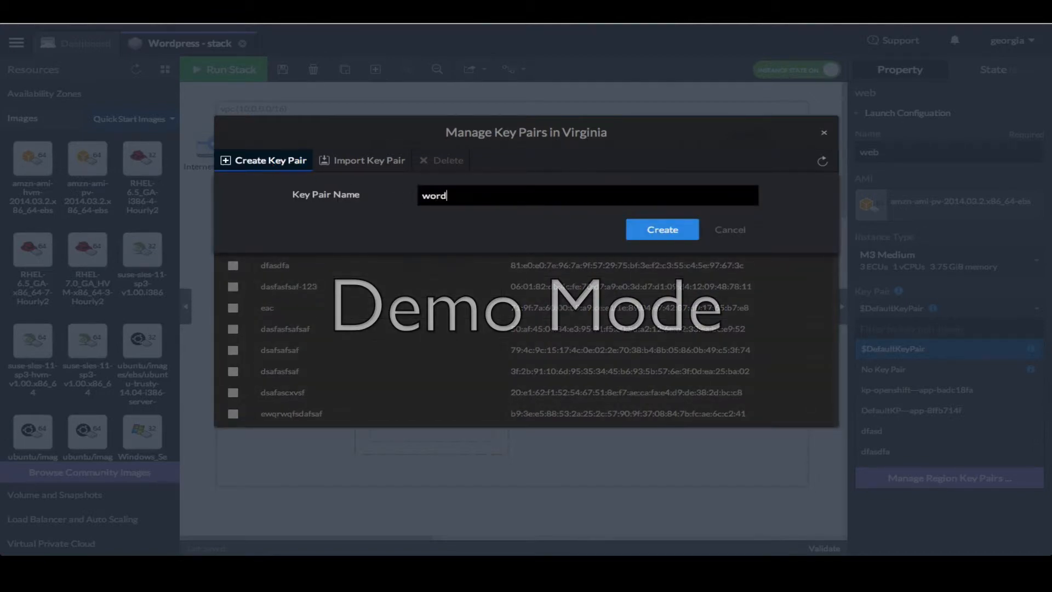
{"action": "type", "text": "press"}
{"action": "left_click", "coordinate": [657, 229]}
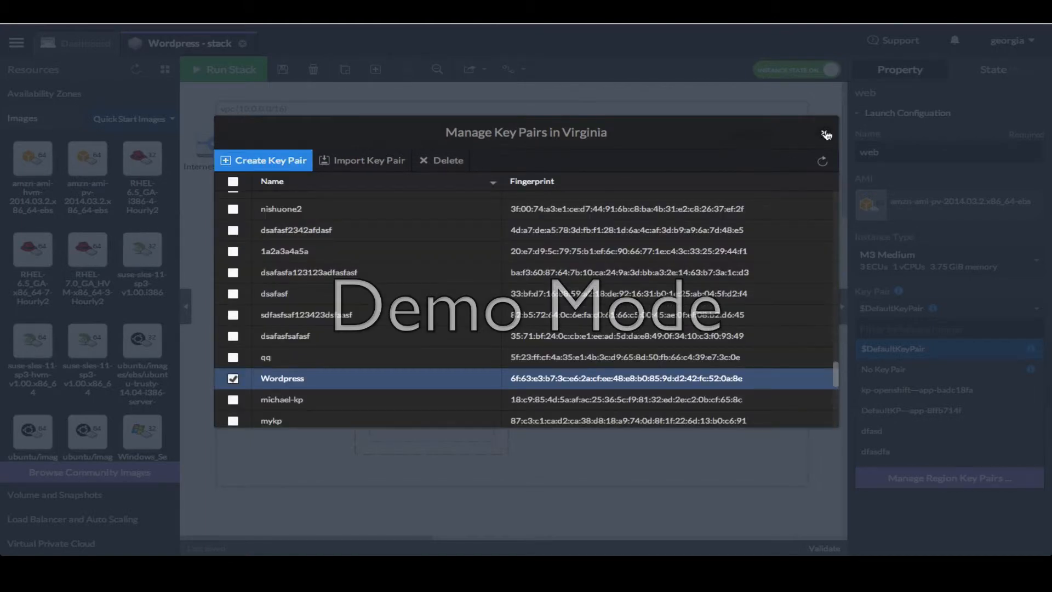
{"action": "left_click", "coordinate": [825, 134]}
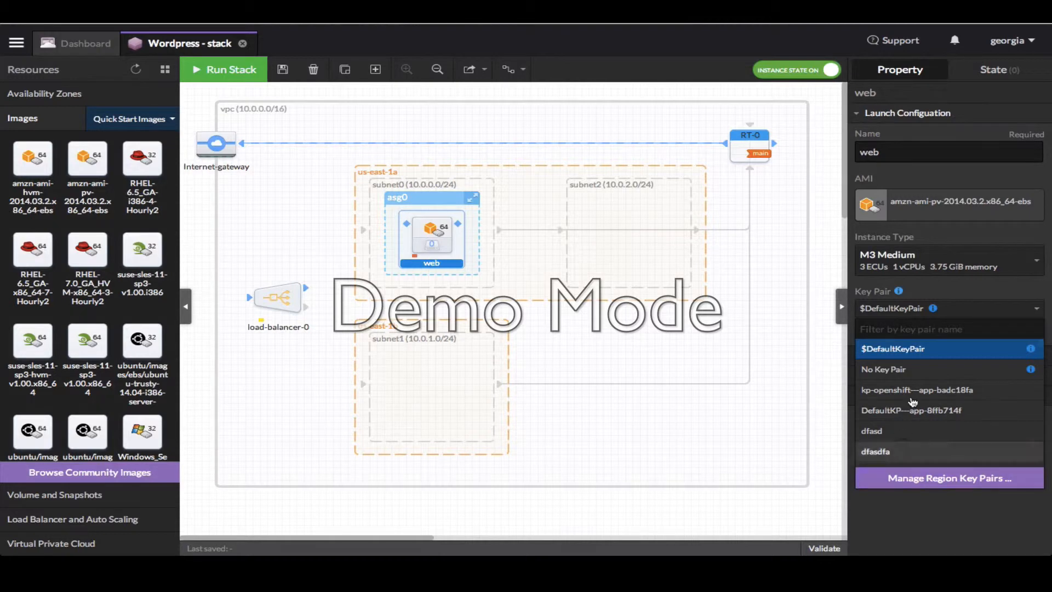
Give the web launch configuration the Wordpress key pair and enable CloudWatch detailed monitoring
{"action": "left_click", "coordinate": [929, 545]}
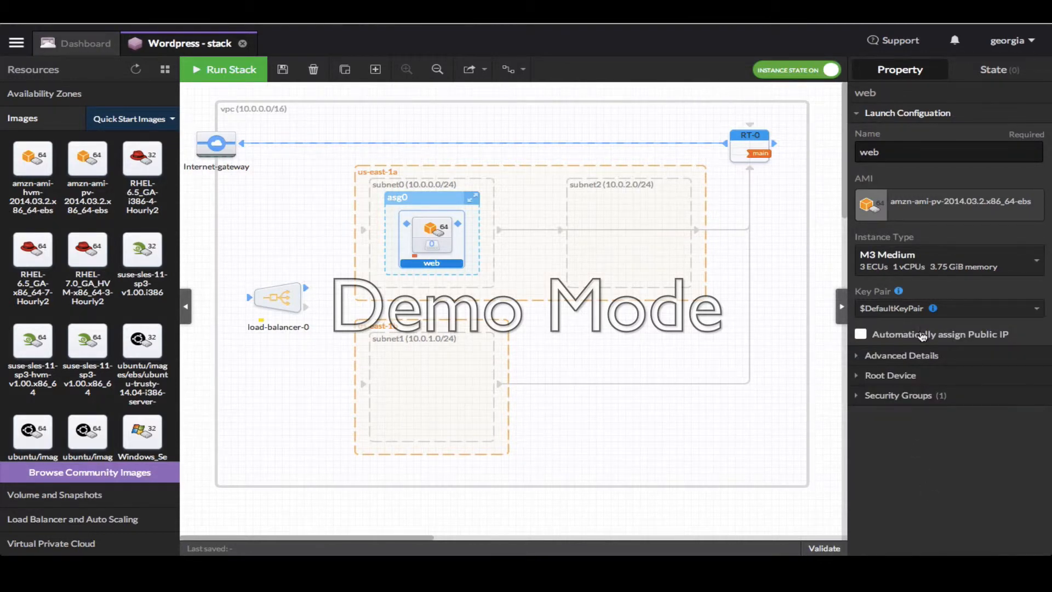
{"action": "left_click", "coordinate": [956, 308]}
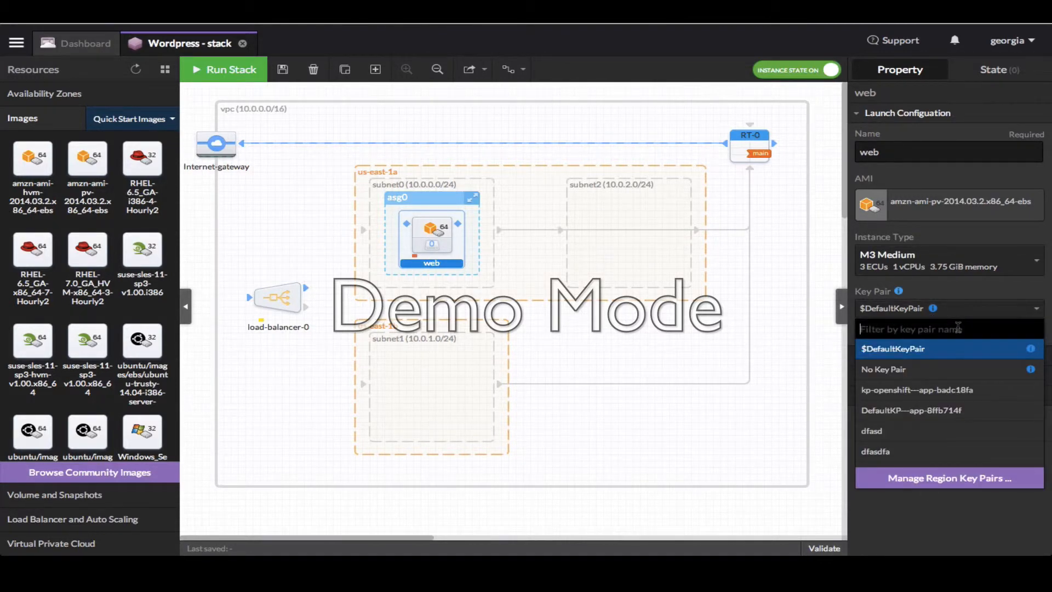
{"action": "type", "text": "word"}
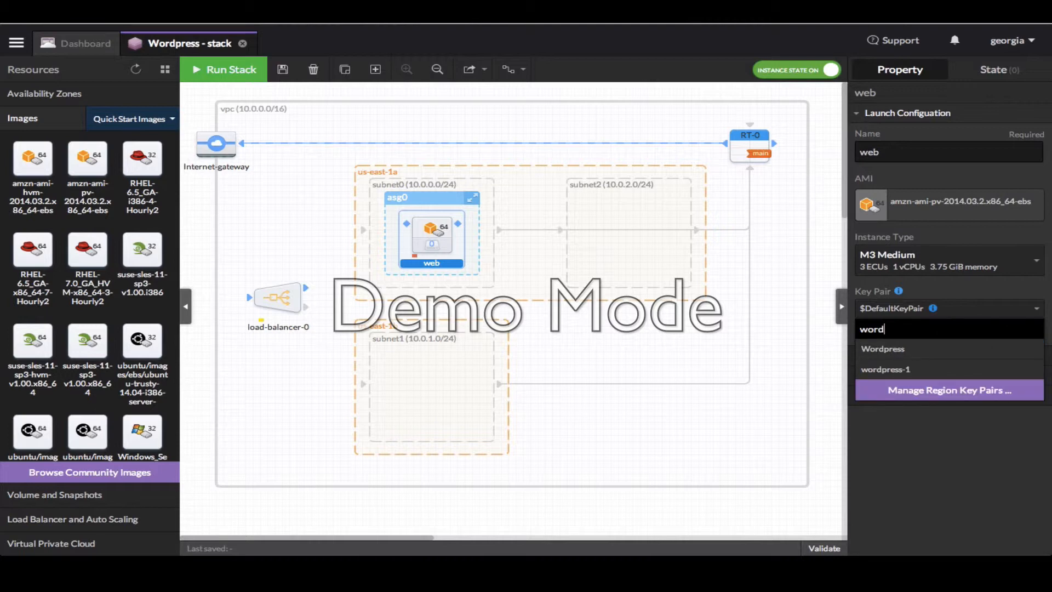
{"action": "left_click", "coordinate": [947, 354]}
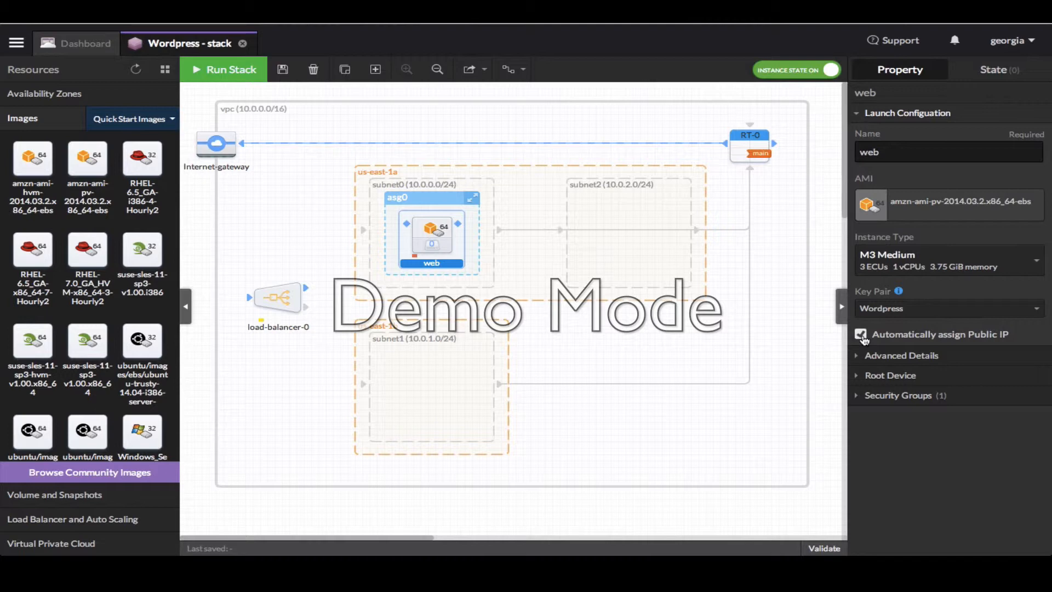
{"action": "left_click", "coordinate": [884, 356]}
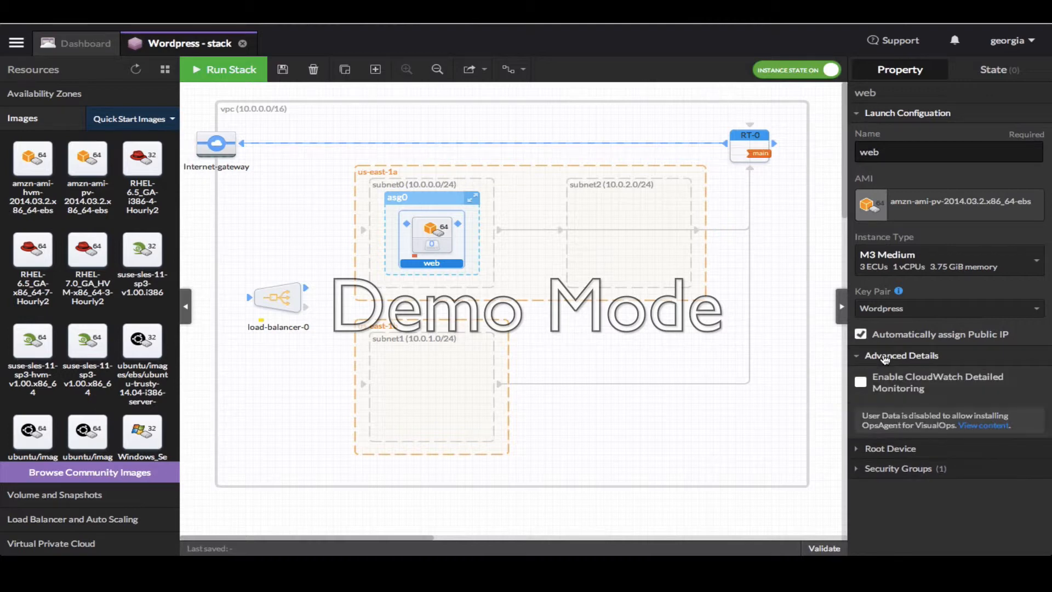
{"action": "left_click", "coordinate": [861, 382]}
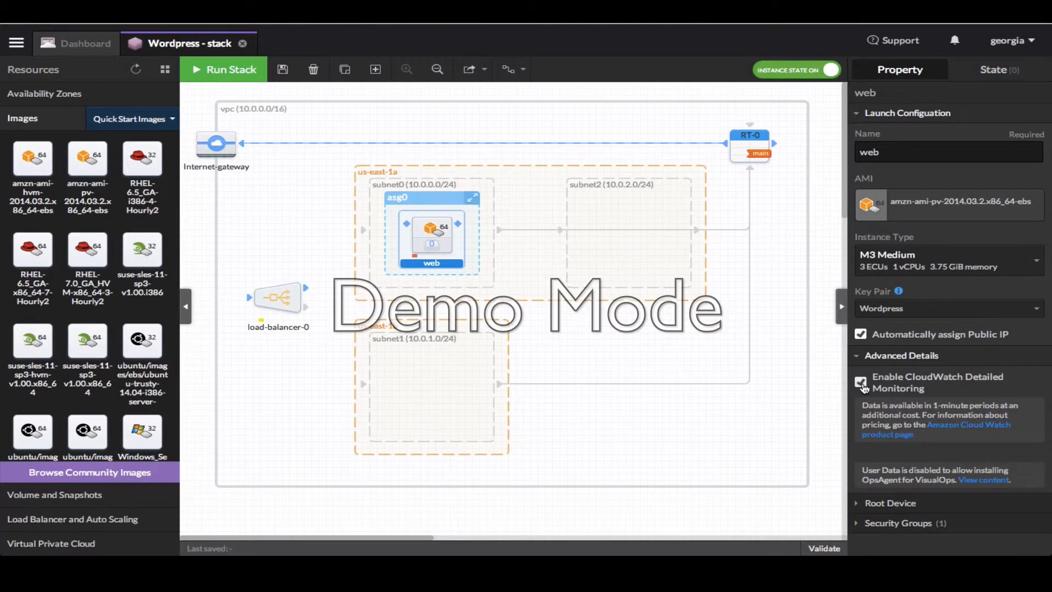
Change the web root device volume size from 8 to 64 GB
{"action": "left_click", "coordinate": [866, 502]}
{"action": "scroll", "coordinate": [869, 466], "scroll_direction": "down", "scroll_amount": 1}
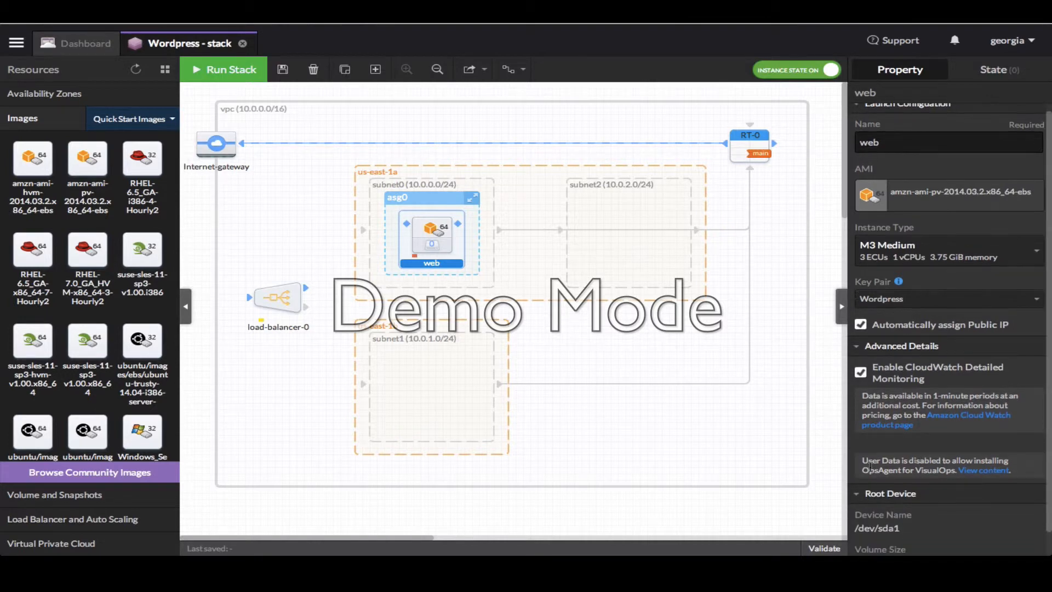
{"action": "scroll", "coordinate": [870, 466], "scroll_direction": "down", "scroll_amount": 5}
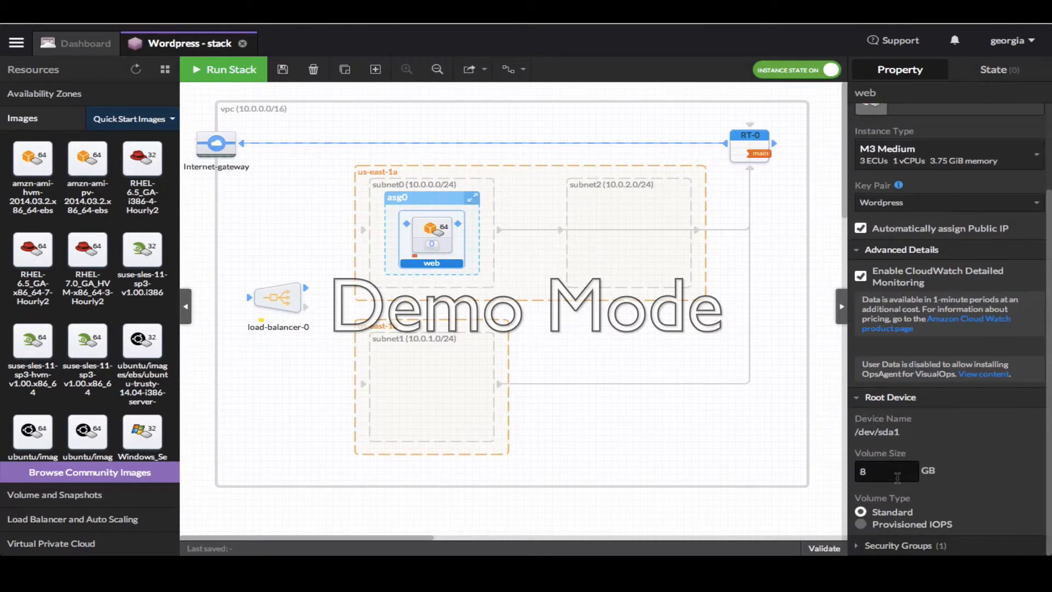
{"action": "left_click_drag", "start_coordinate": [897, 478], "coordinate": [844, 474]}
{"action": "type", "text": "64"}
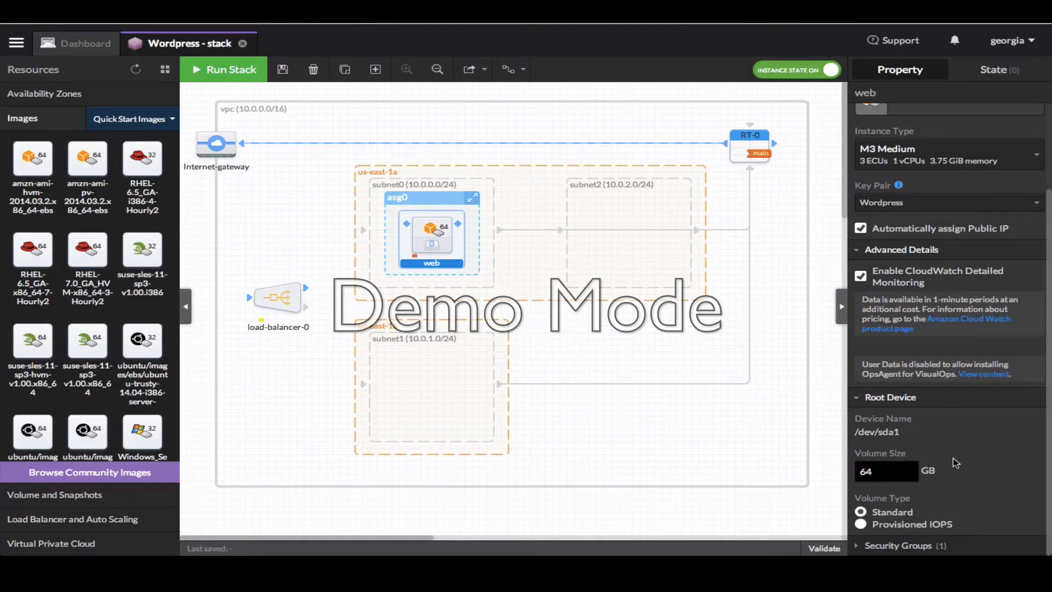
Add sg-web to the web launch configuration's security groups
{"action": "left_click", "coordinate": [909, 545]}
{"action": "scroll", "coordinate": [957, 436], "scroll_direction": "down", "scroll_amount": 5}
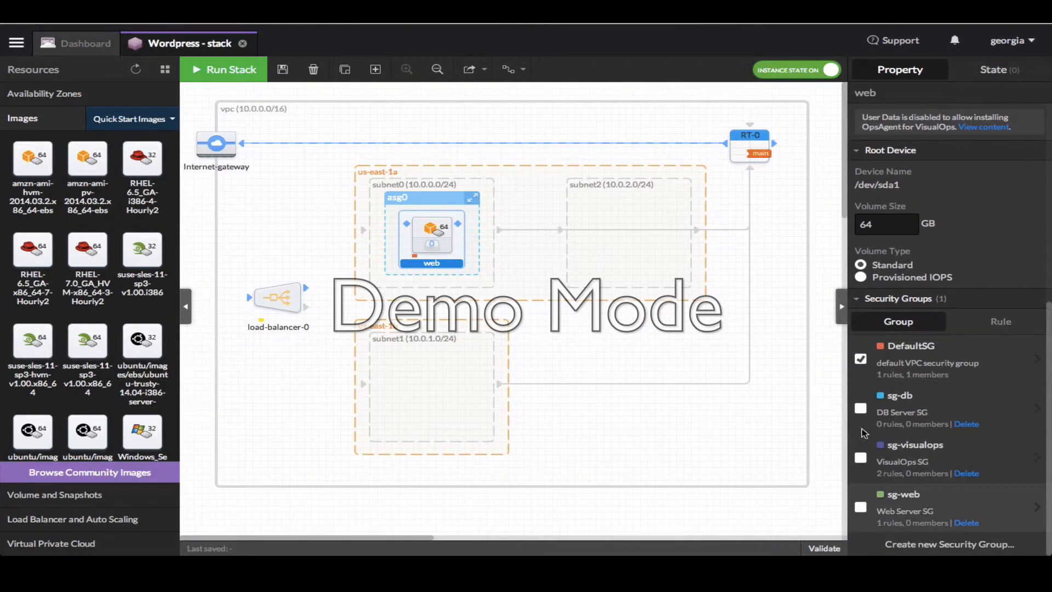
{"action": "left_click", "coordinate": [862, 508]}
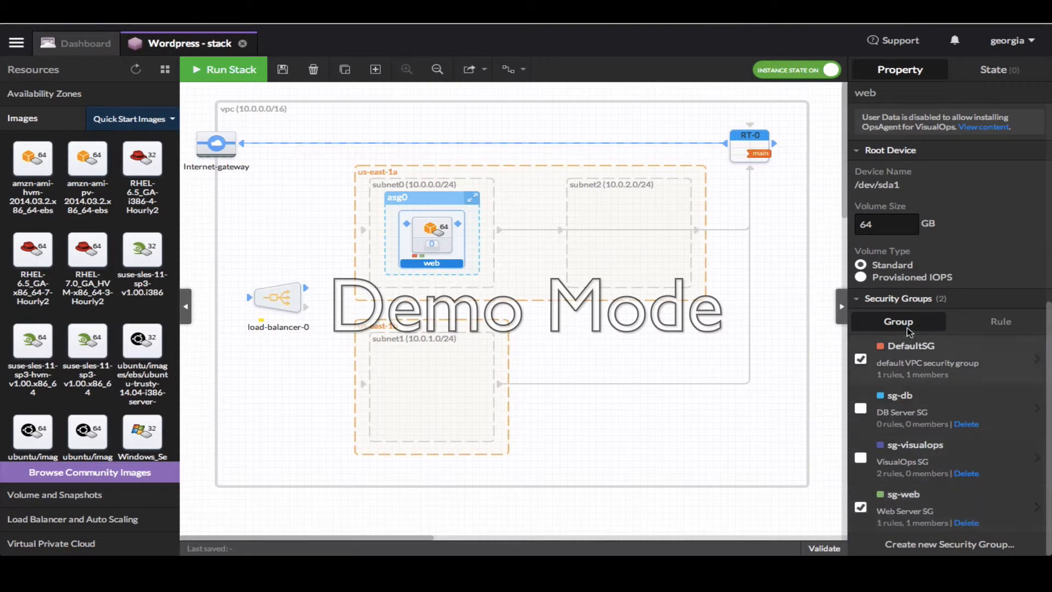
{"action": "scroll", "coordinate": [925, 249], "scroll_direction": "up", "scroll_amount": 4}
{"action": "scroll", "coordinate": [925, 250], "scroll_direction": "up", "scroll_amount": 3}
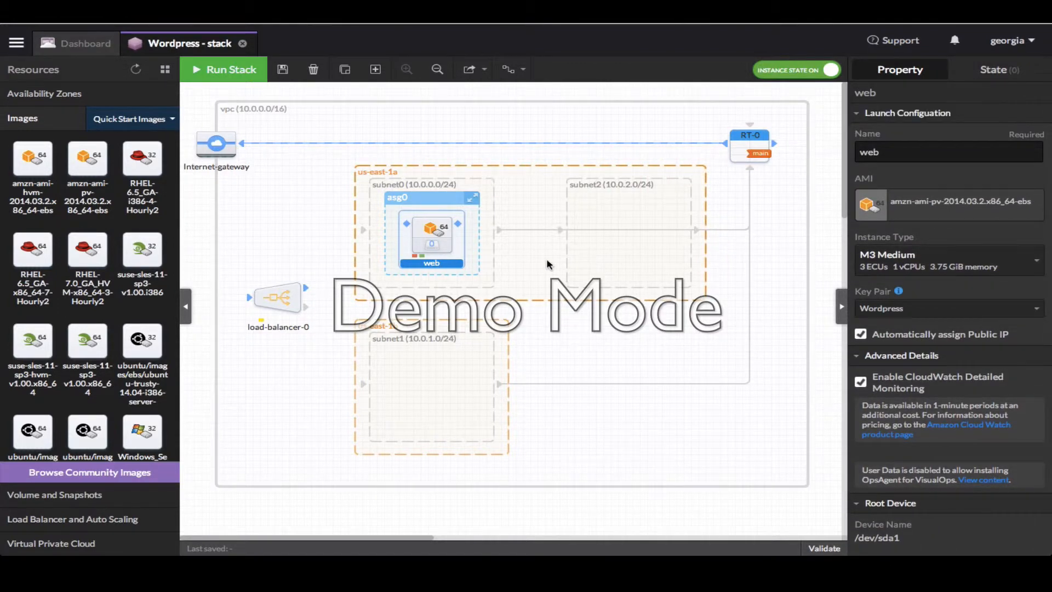
Stretch asg0 into subnet1 and place an Ubuntu 14.04 64-bit instance in subnet2
{"action": "left_click", "coordinate": [473, 199]}
{"action": "left_click_drag", "start_coordinate": [473, 199], "coordinate": [477, 357]}
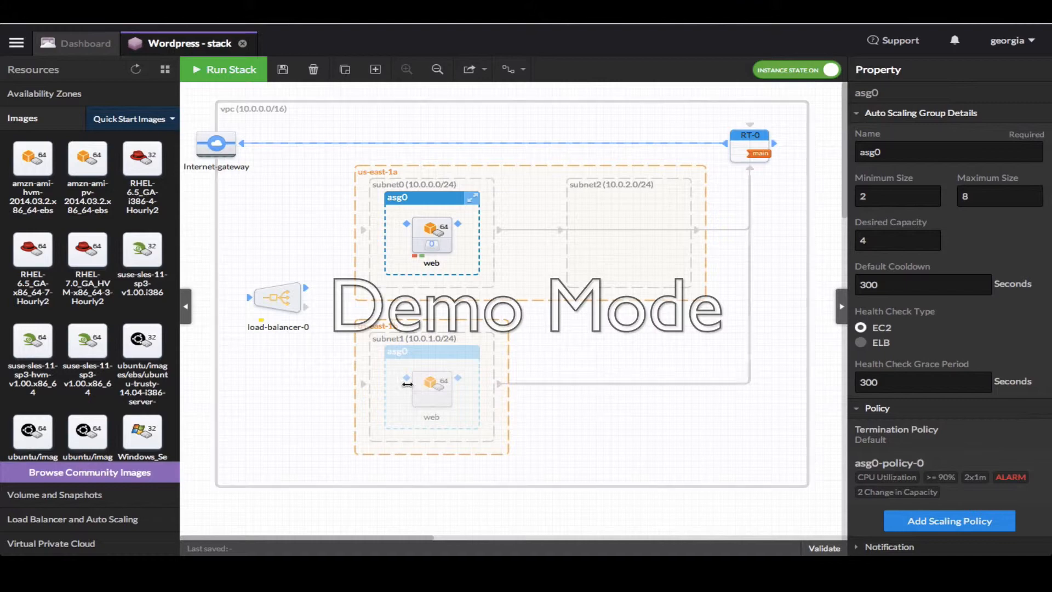
{"action": "mouse_move", "coordinate": [99, 304]}
{"action": "scroll", "coordinate": [100, 306], "scroll_direction": "down", "scroll_amount": 2}
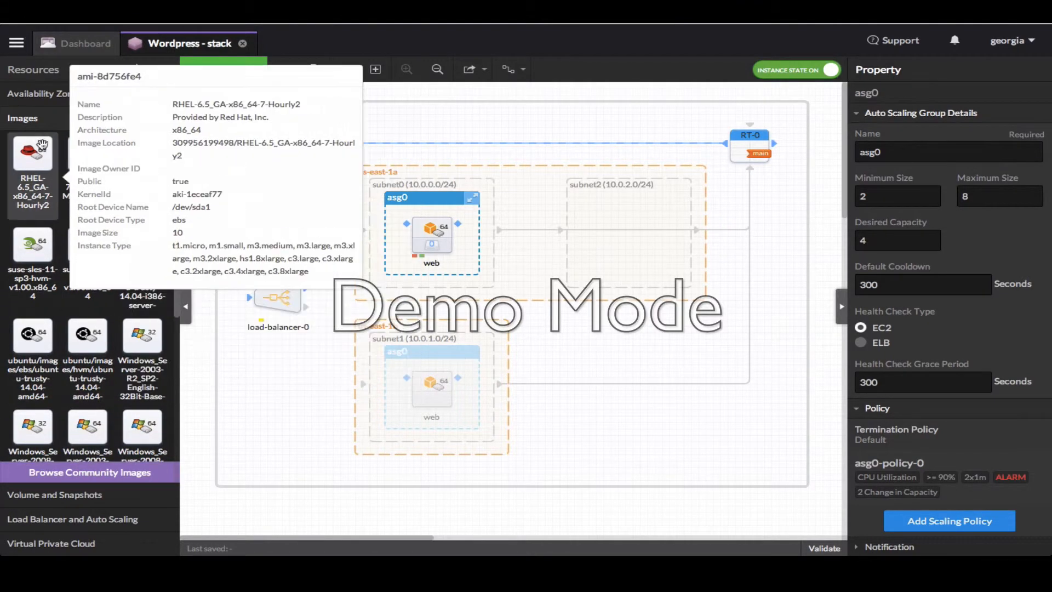
{"action": "mouse_move", "coordinate": [52, 145]}
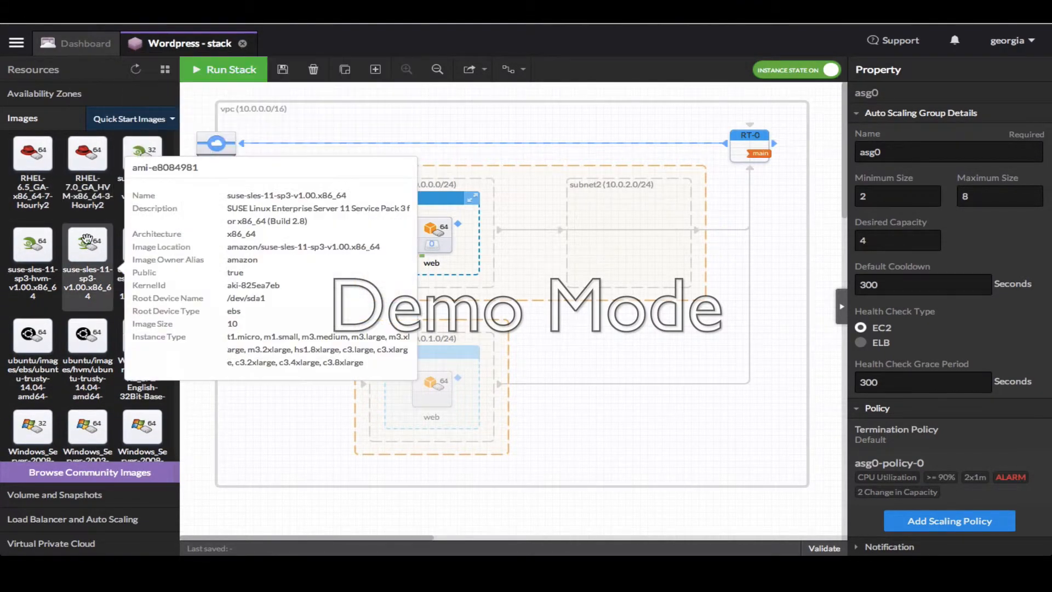
{"action": "mouse_move", "coordinate": [87, 337]}
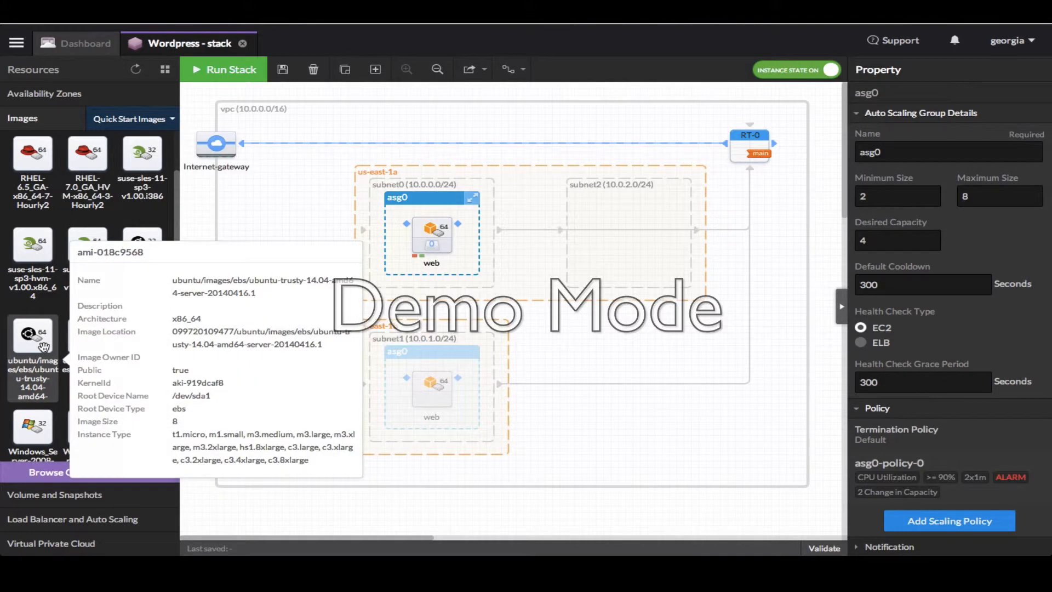
{"action": "left_click_drag", "start_coordinate": [67, 349], "coordinate": [648, 214]}
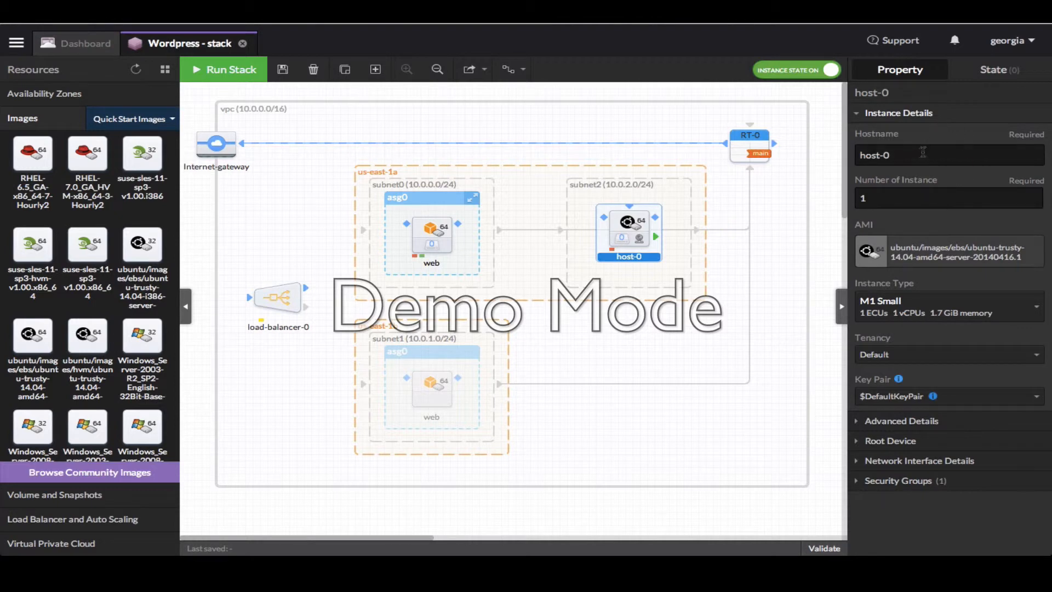
Rename host-0 to db and set its instance type to M3 Extra Large
{"action": "left_click_drag", "start_coordinate": [898, 155], "coordinate": [832, 149]}
{"action": "type", "text": "db"}
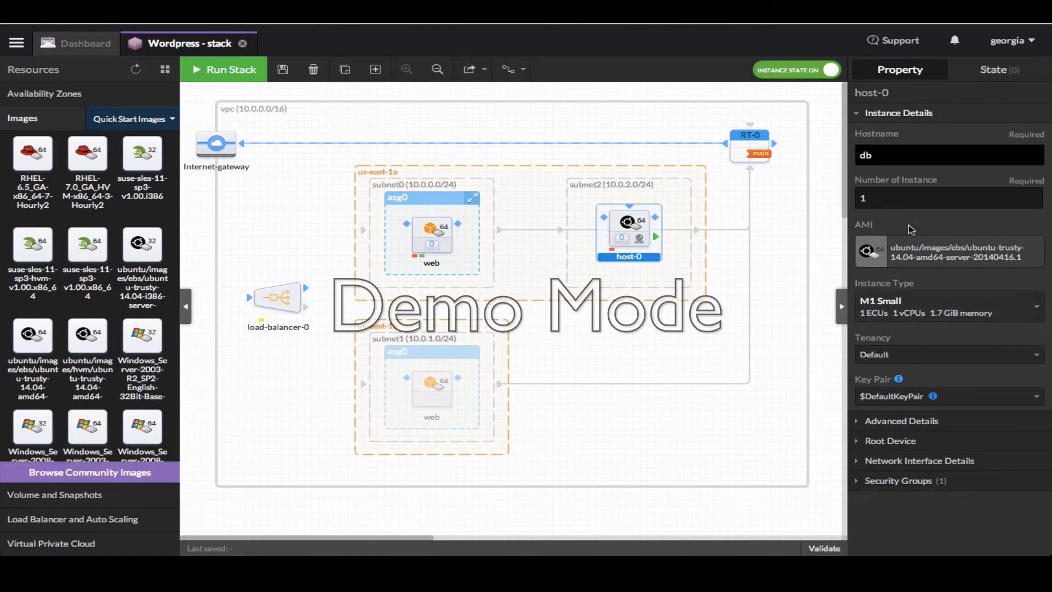
{"action": "left_click", "coordinate": [901, 197]}
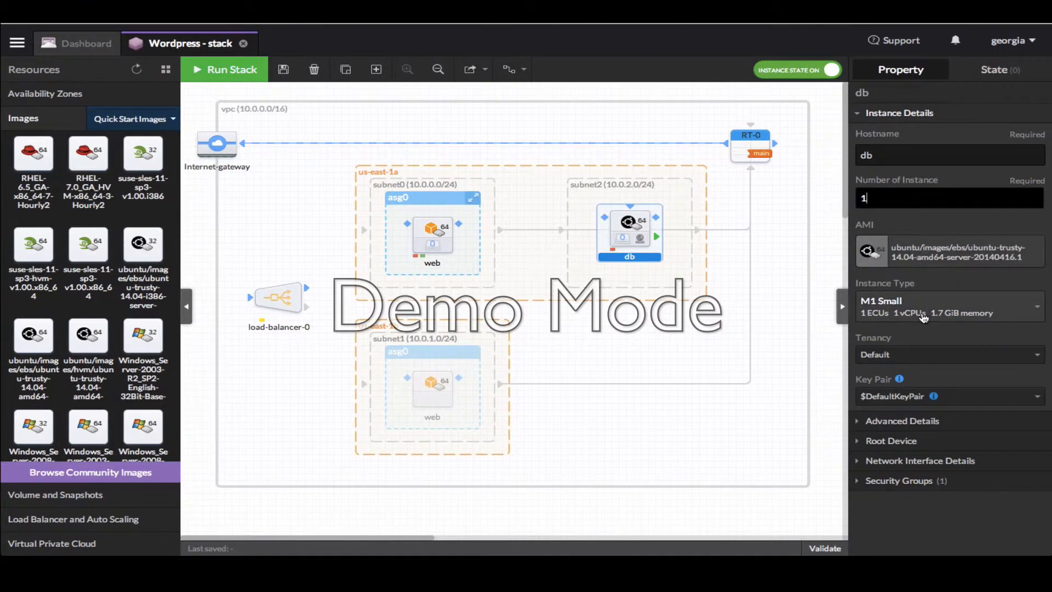
{"action": "left_click", "coordinate": [923, 316]}
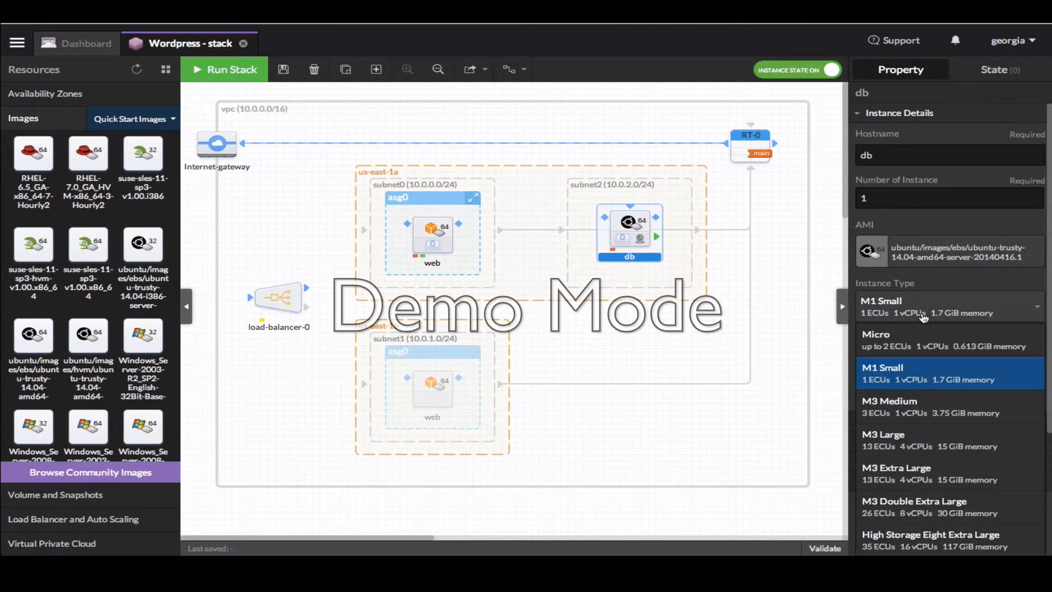
{"action": "left_click", "coordinate": [947, 471]}
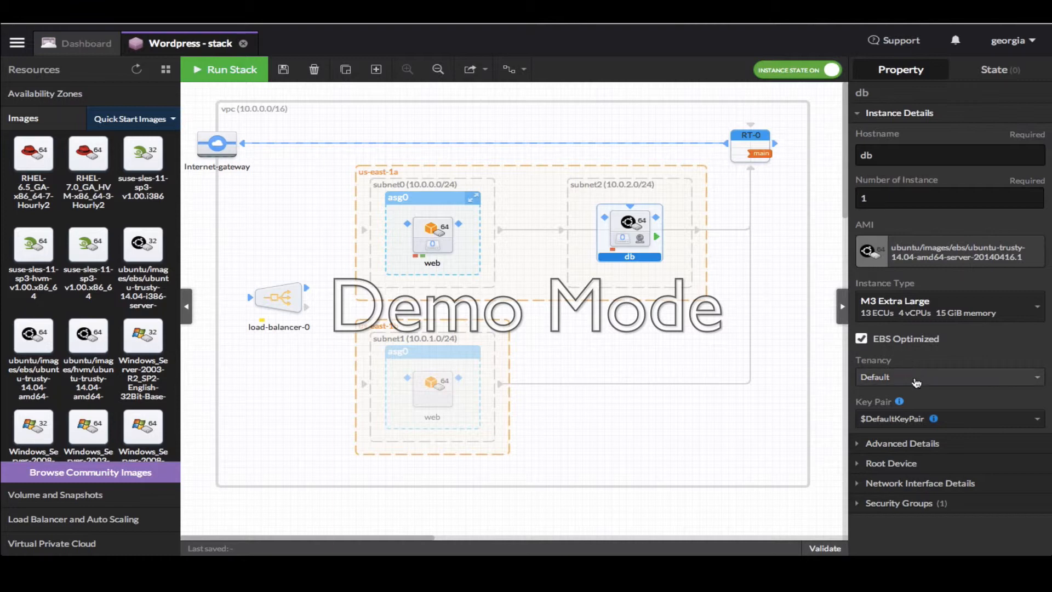
Filter the key pair list by 'word' and assign Wordpress to db
{"action": "left_click", "coordinate": [912, 419]}
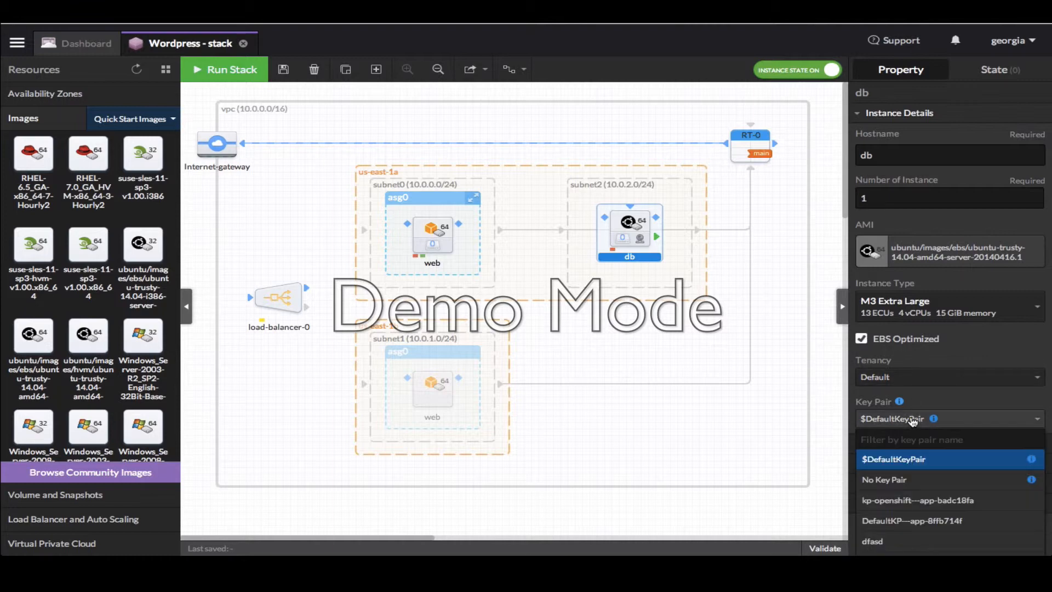
{"action": "type", "text": "word"}
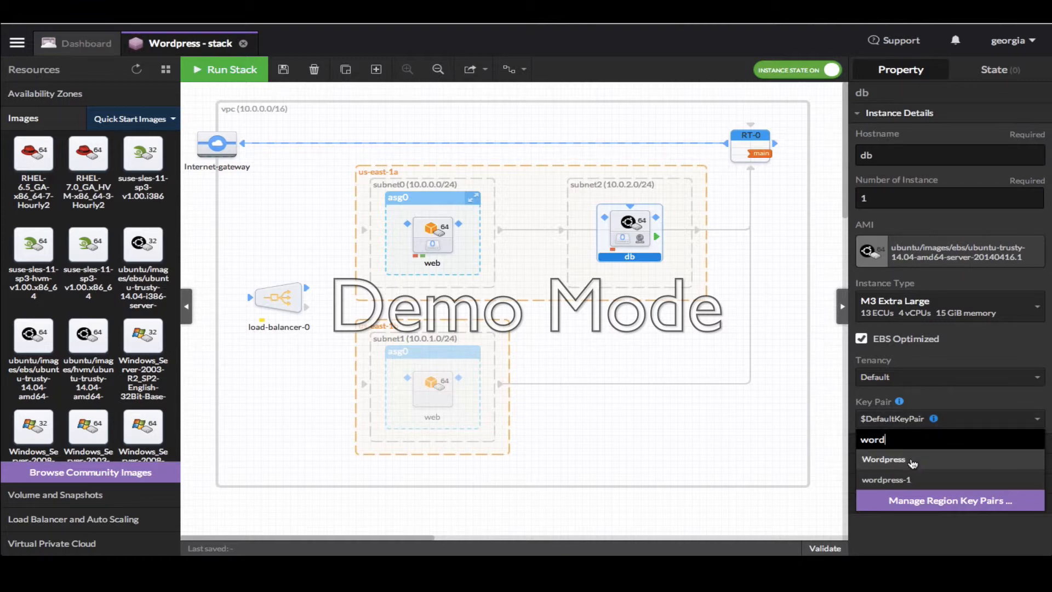
{"action": "left_click", "coordinate": [912, 463]}
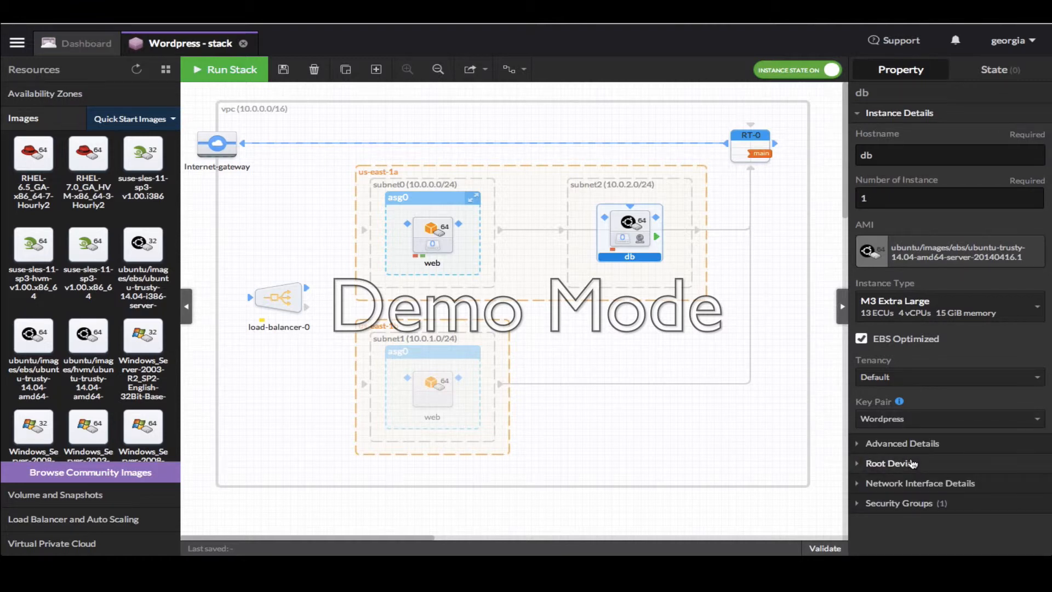
Enable detailed CloudWatch monitoring on db and set its root volume to 1024 GB
{"action": "left_click", "coordinate": [861, 446]}
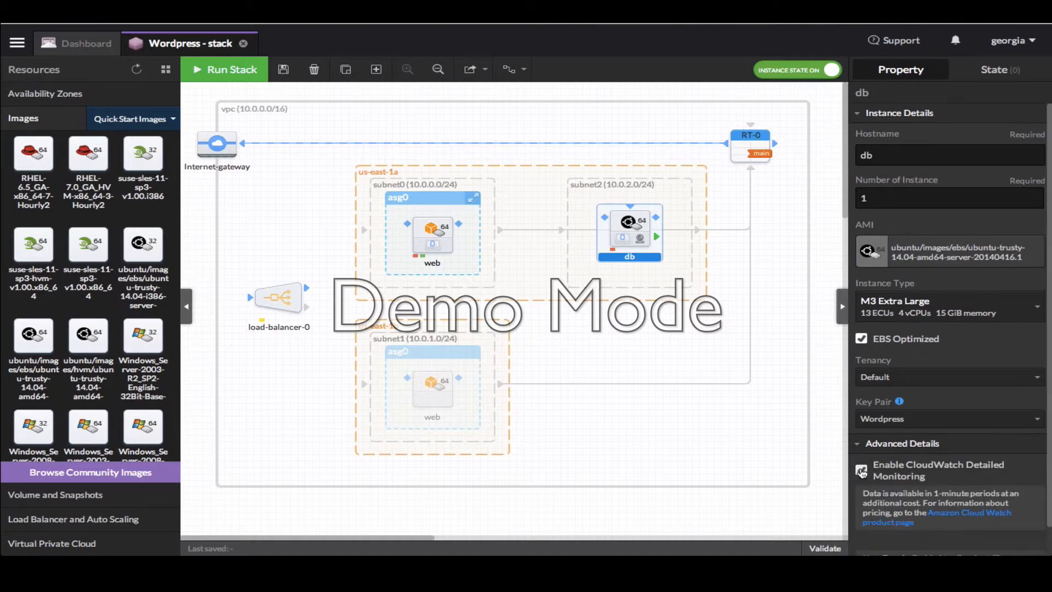
{"action": "left_click", "coordinate": [861, 471]}
{"action": "scroll", "coordinate": [870, 438], "scroll_direction": "down", "scroll_amount": 1}
{"action": "scroll", "coordinate": [875, 418], "scroll_direction": "down", "scroll_amount": 1}
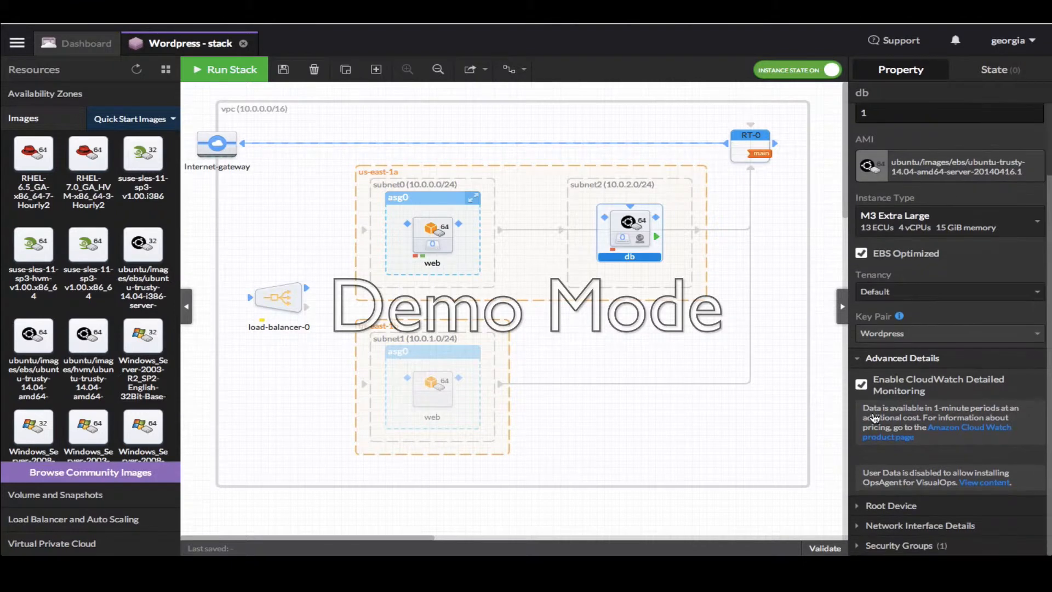
{"action": "left_click", "coordinate": [861, 506]}
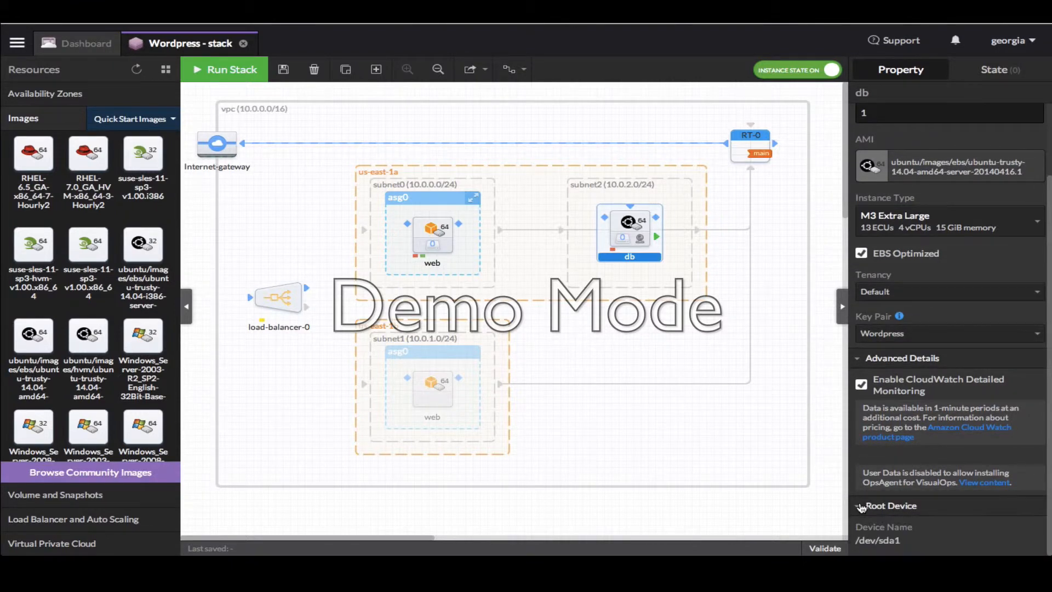
{"action": "scroll", "coordinate": [865, 482], "scroll_direction": "down", "scroll_amount": 3}
{"action": "left_click", "coordinate": [882, 468]}
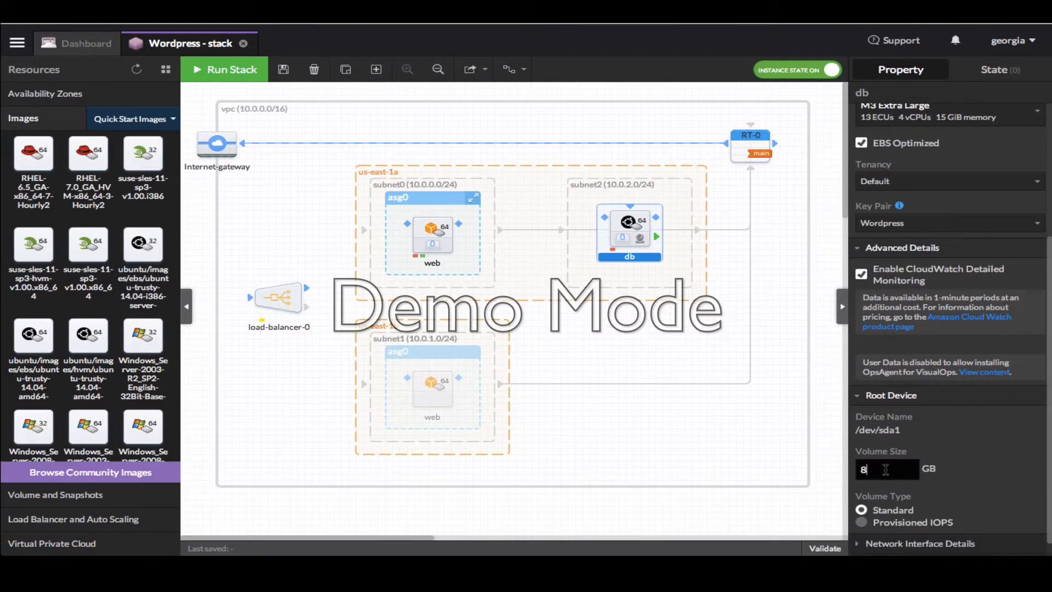
{"action": "left_click_drag", "start_coordinate": [882, 468], "coordinate": [858, 469]}
{"action": "type", "text": "1024"}
Auto-assign a public IP to db and add it to sg-db and sg-visualops
{"action": "scroll", "coordinate": [955, 450], "scroll_direction": "down", "scroll_amount": 1}
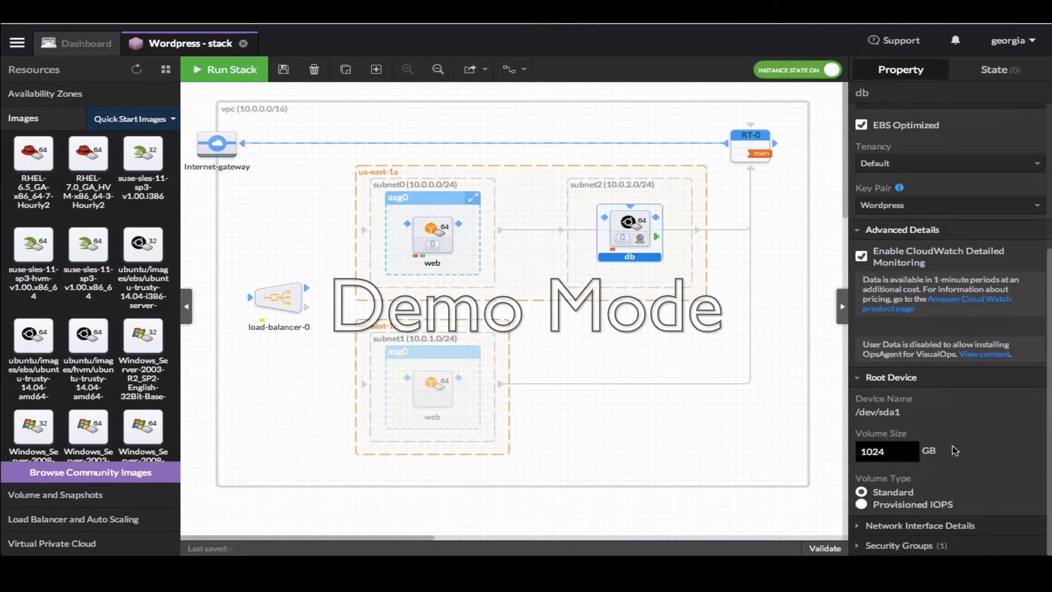
{"action": "left_click", "coordinate": [865, 526]}
{"action": "left_click", "coordinate": [945, 466]}
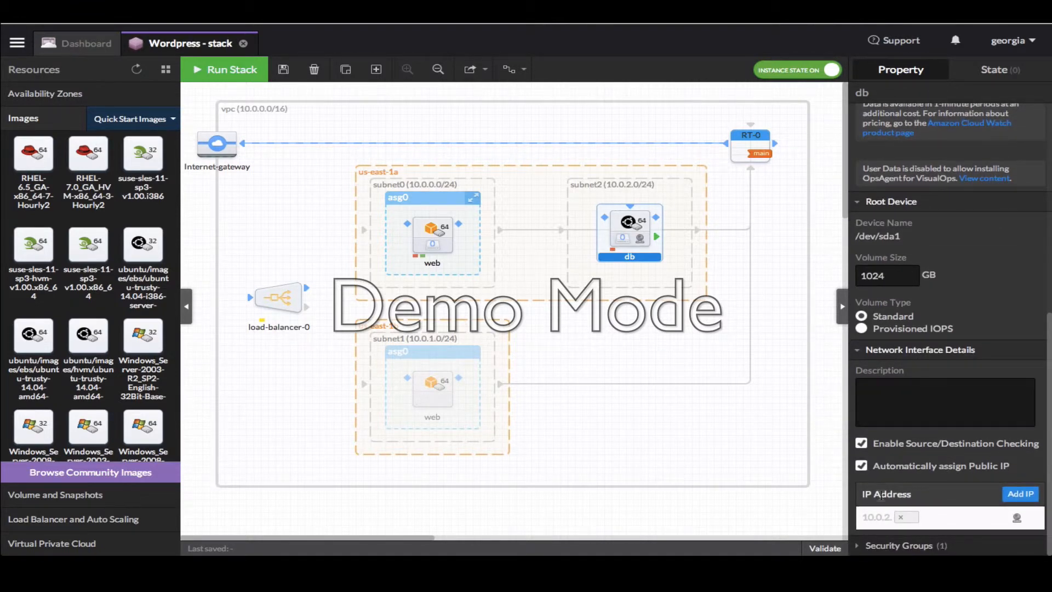
{"action": "left_click", "coordinate": [863, 547]}
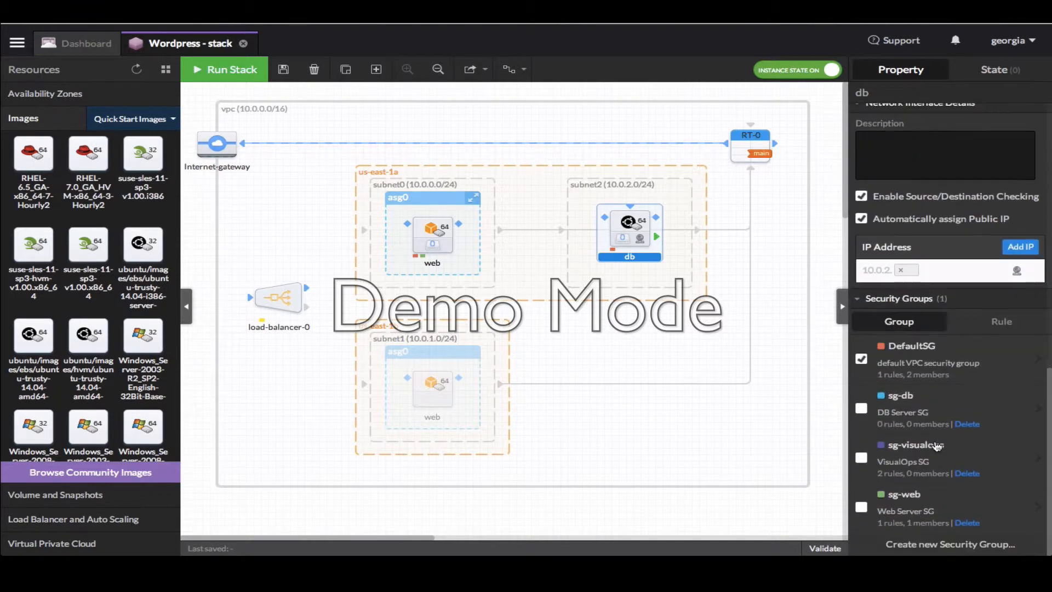
{"action": "left_click", "coordinate": [862, 411]}
{"action": "left_click", "coordinate": [860, 460]}
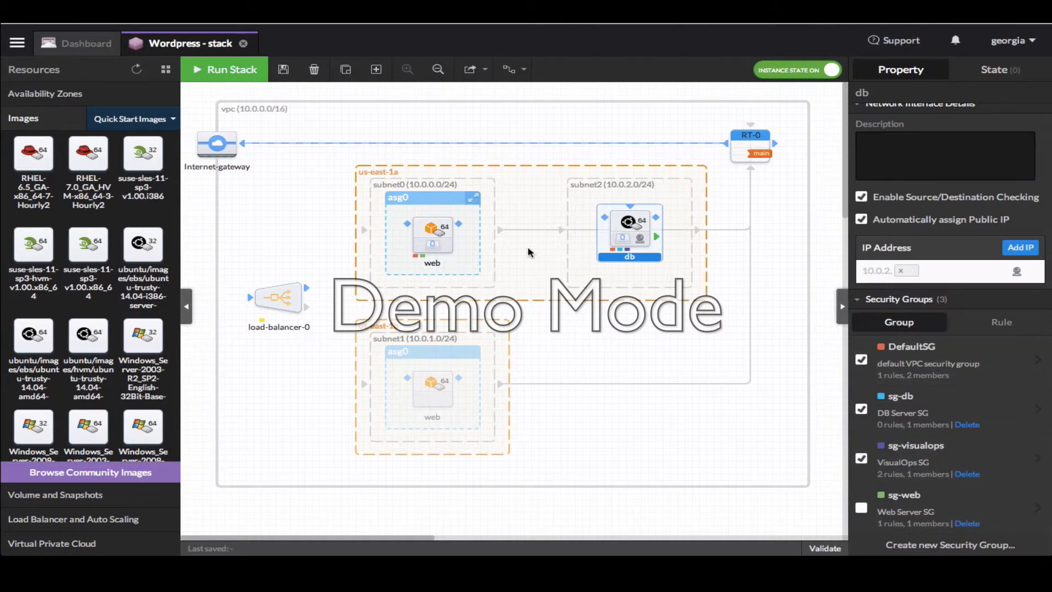
Tick sg-visualops in the web launch configuration's security groups
{"action": "left_click", "coordinate": [422, 226]}
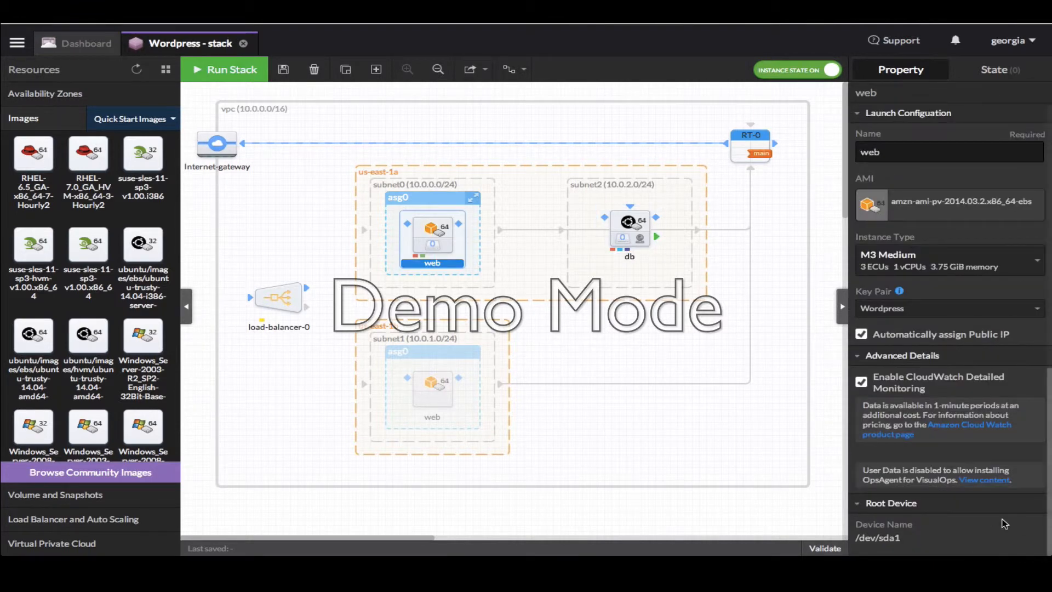
{"action": "scroll", "coordinate": [984, 520], "scroll_direction": "down", "scroll_amount": 5}
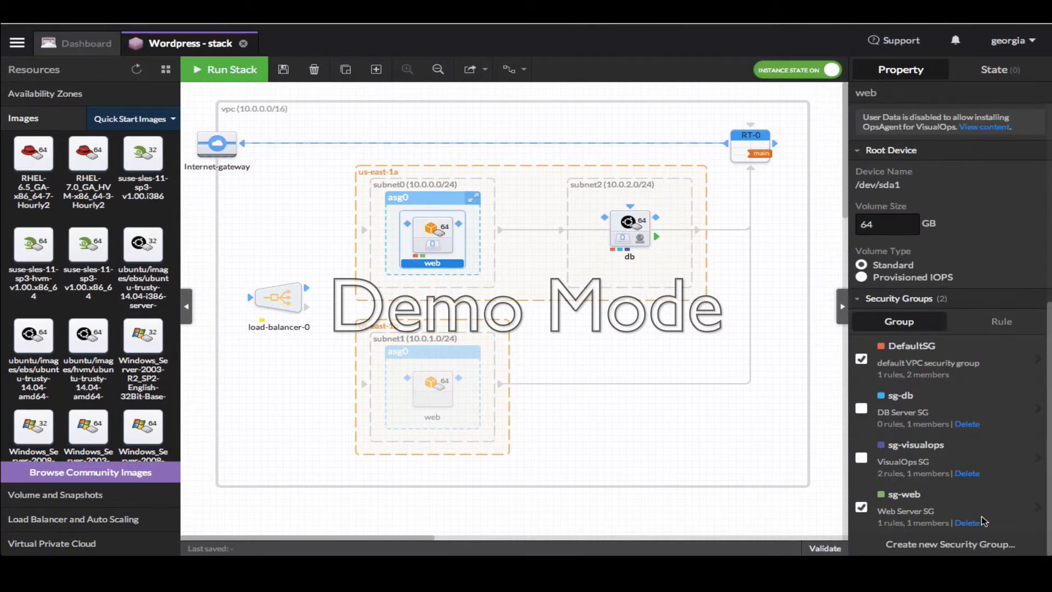
{"action": "left_click", "coordinate": [863, 461]}
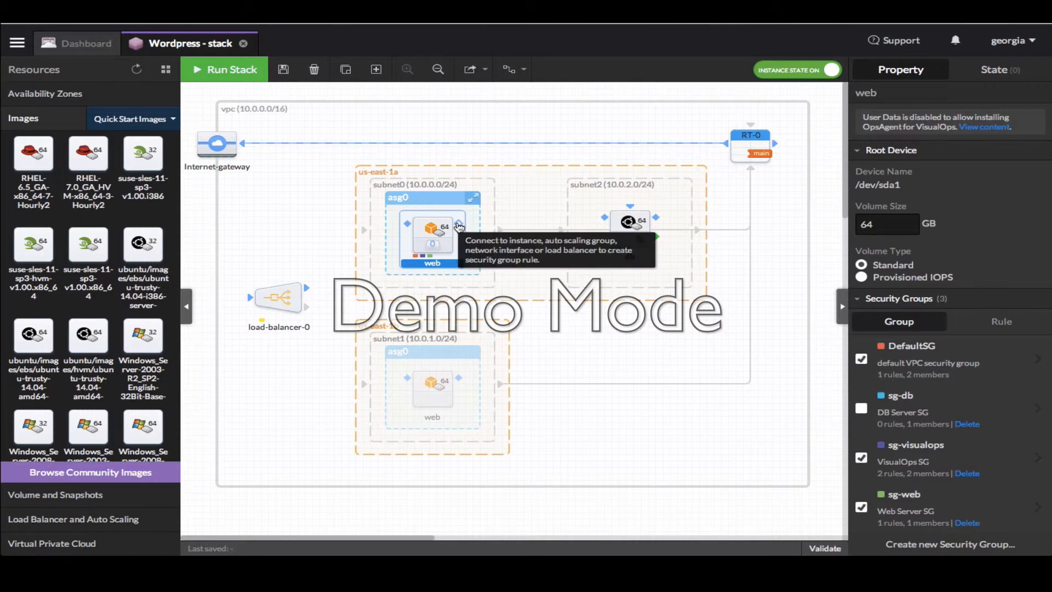
Link web to db with a TCP rule from sg-web to sg-db on port 3306
{"action": "left_click_drag", "start_coordinate": [459, 225], "coordinate": [606, 219]}
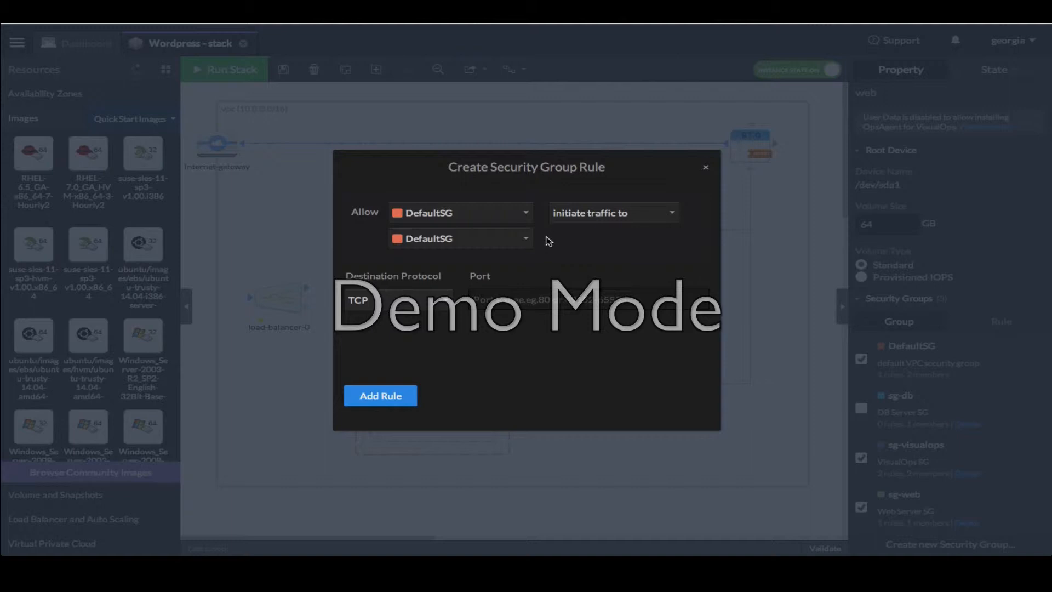
{"action": "left_click", "coordinate": [498, 218]}
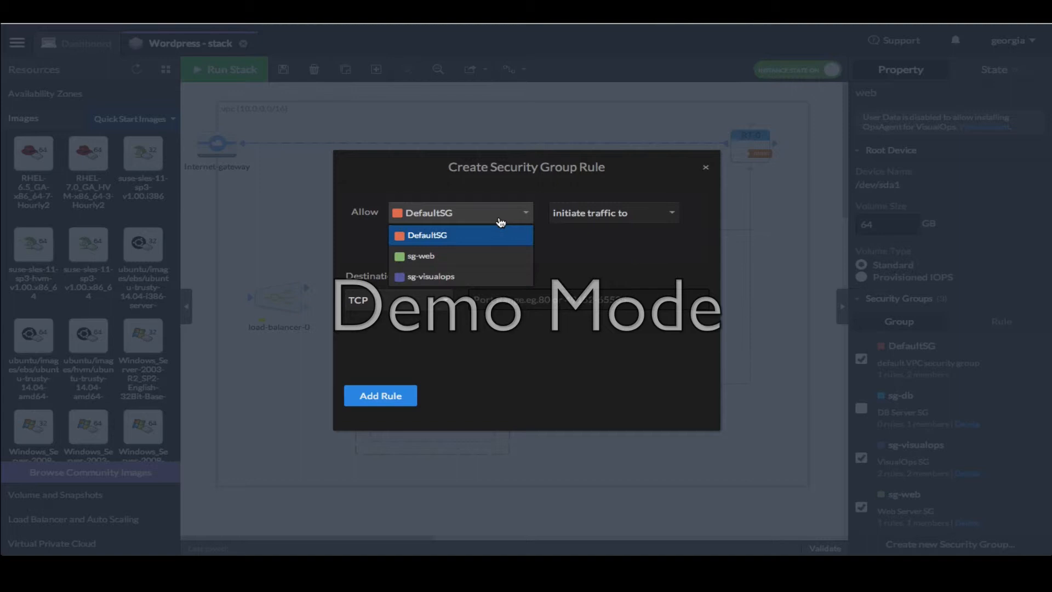
{"action": "left_click", "coordinate": [486, 255]}
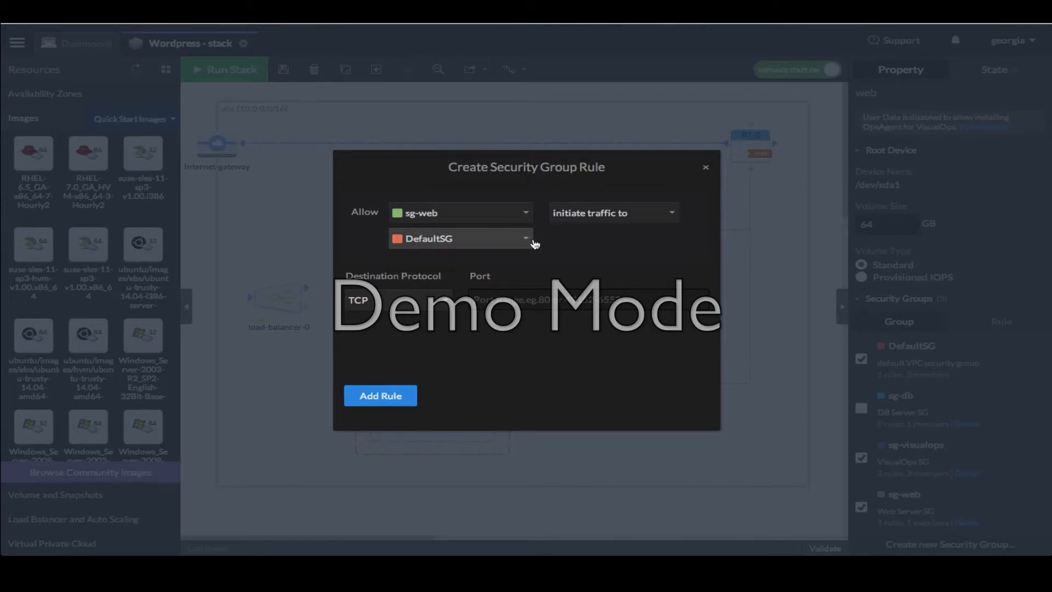
{"action": "left_click", "coordinate": [527, 239]}
{"action": "left_click", "coordinate": [500, 282]}
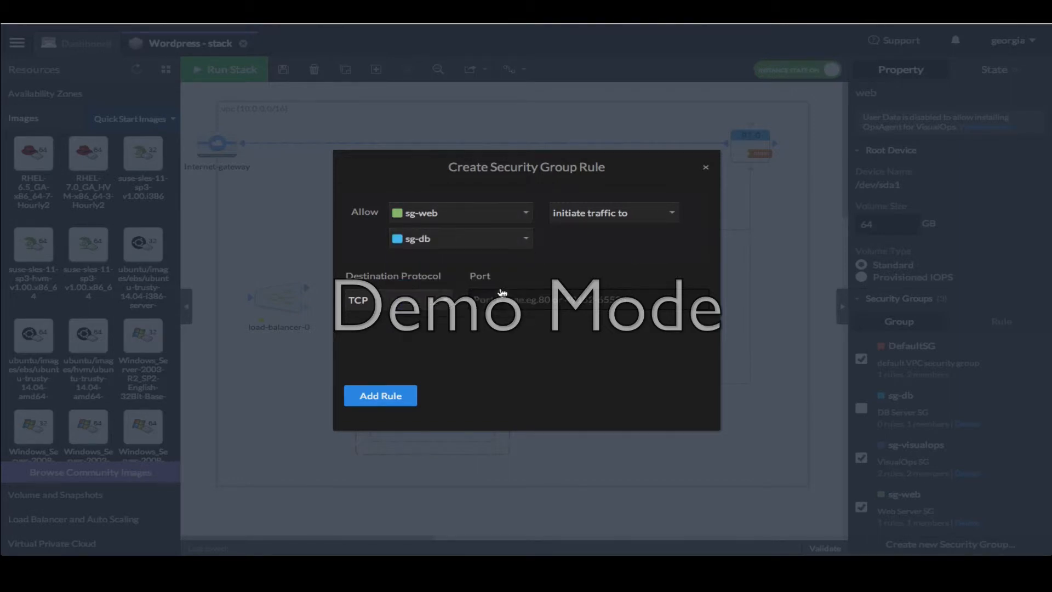
{"action": "left_click", "coordinate": [500, 302]}
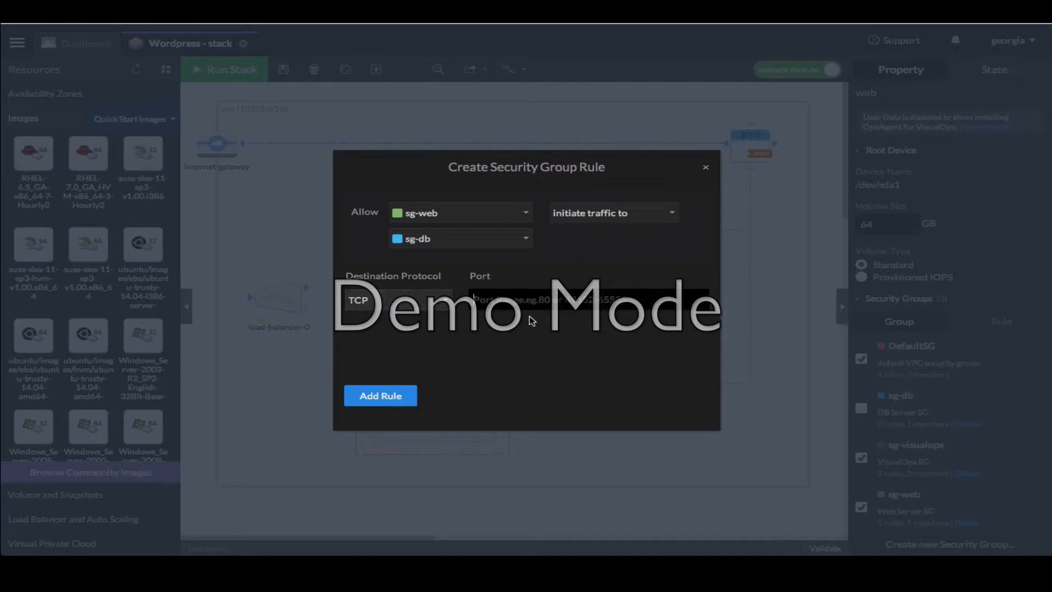
{"action": "type", "text": "3306"}
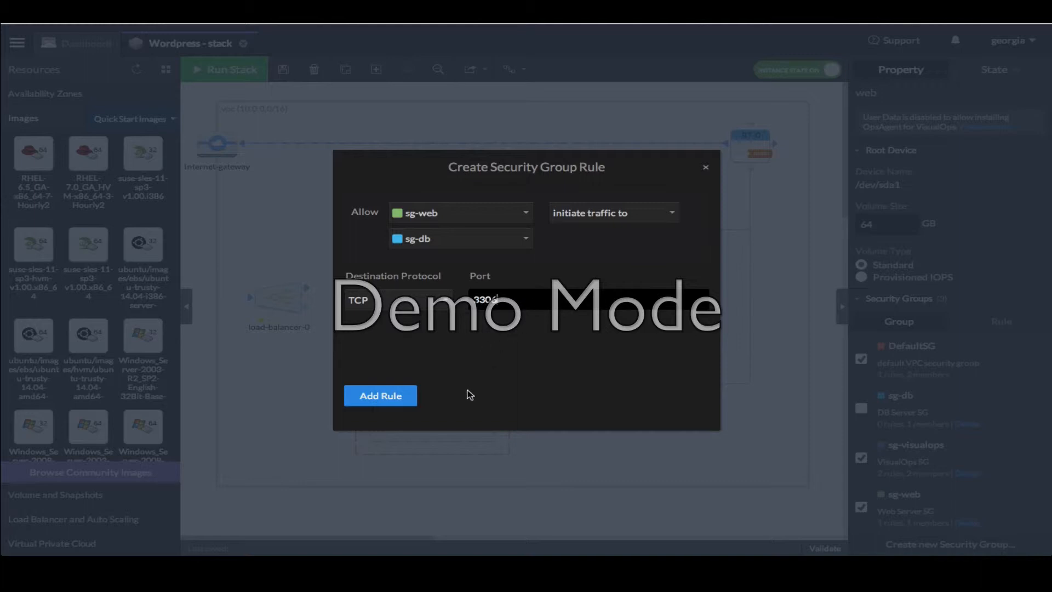
{"action": "left_click", "coordinate": [408, 397]}
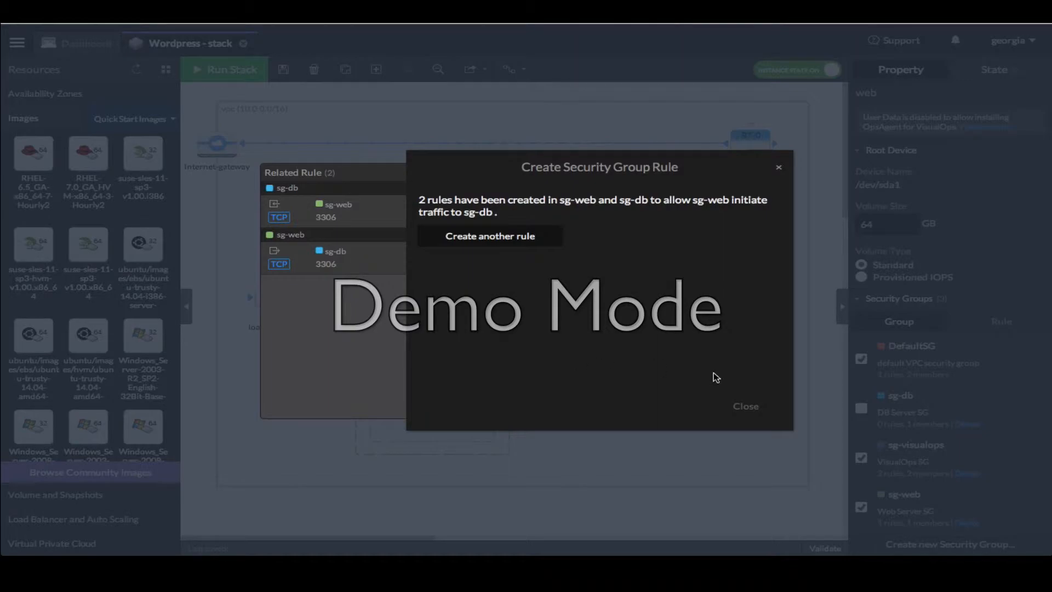
{"action": "left_click", "coordinate": [746, 407]}
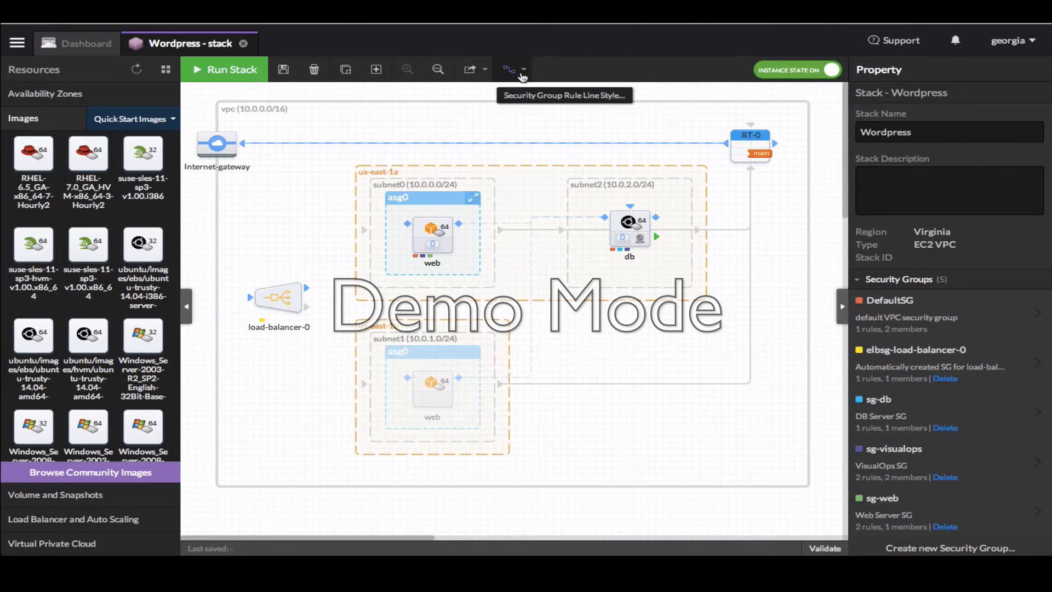
Try the Smooth quadratic Bezier curve rule line style, then switch to Elbow
{"action": "left_click", "coordinate": [521, 75]}
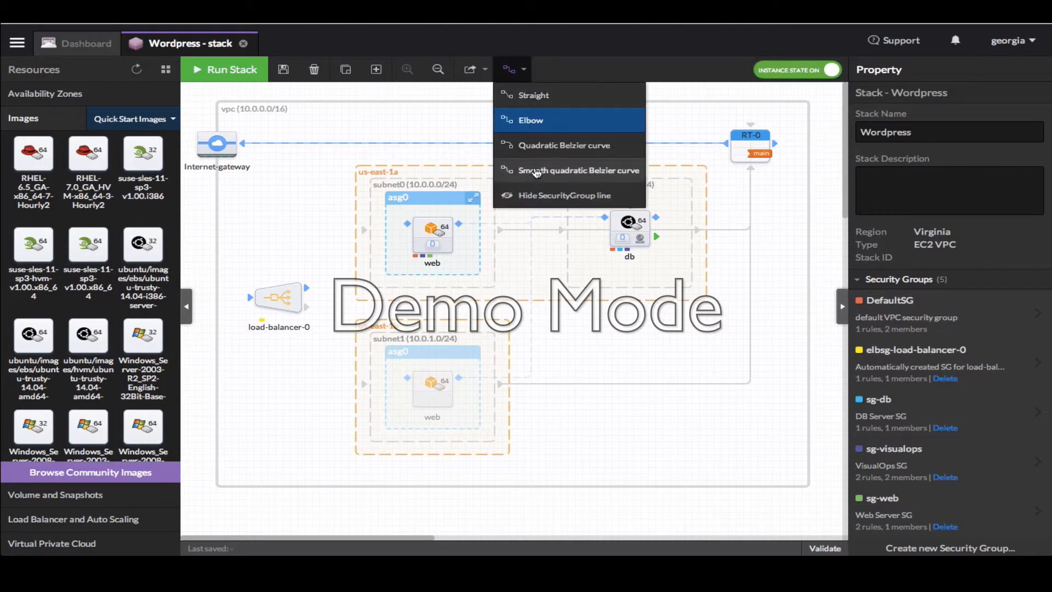
{"action": "left_click", "coordinate": [535, 173]}
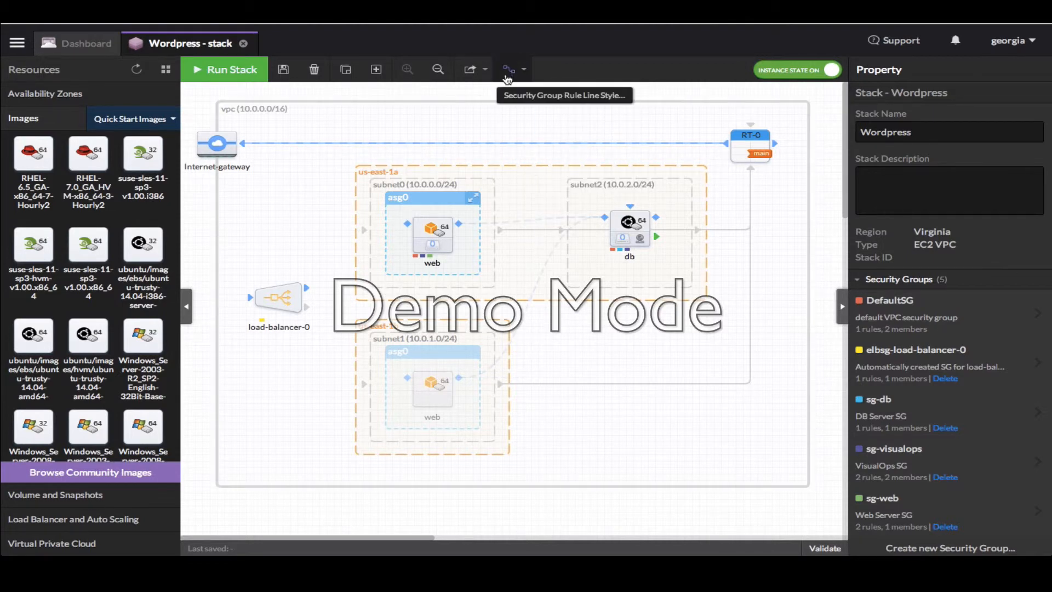
{"action": "left_click", "coordinate": [508, 73]}
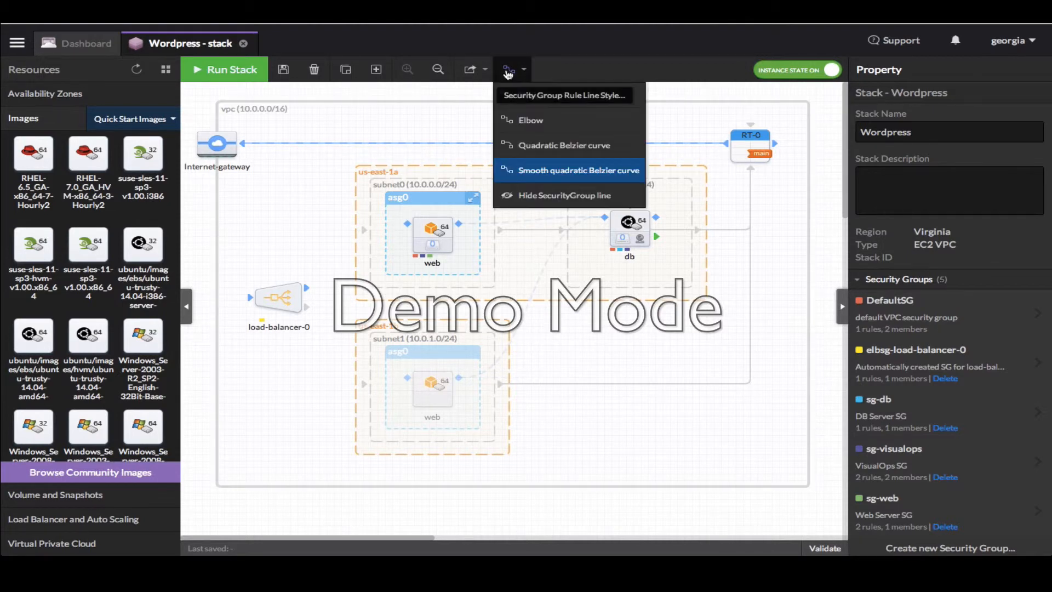
{"action": "left_click", "coordinate": [525, 119]}
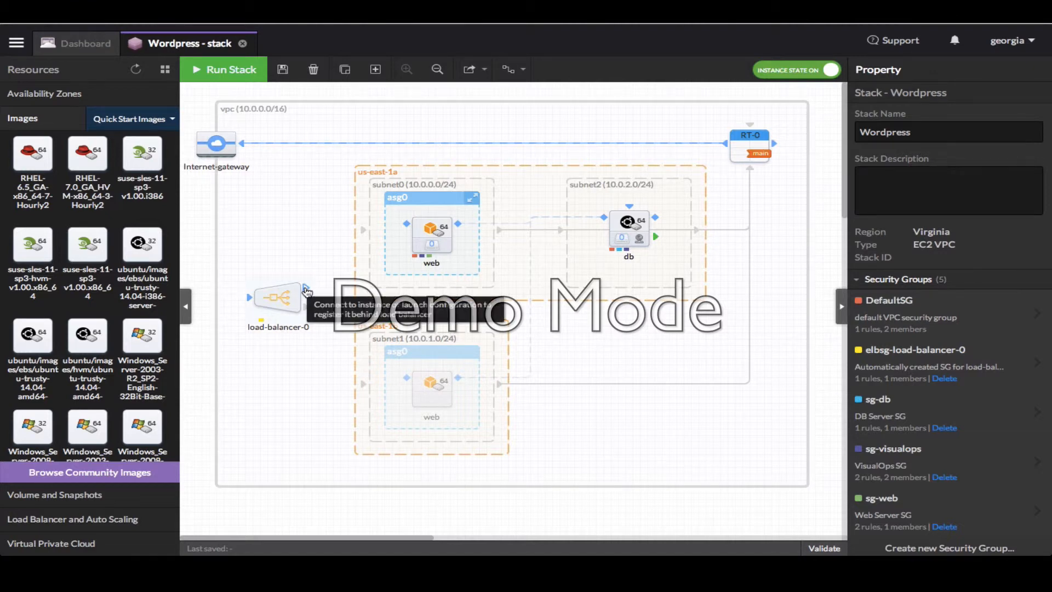
Create a TCP port 80 rule from elbsg-load-balancer-0 to sg-web and dismiss the confirmation
{"action": "left_click_drag", "start_coordinate": [306, 290], "coordinate": [407, 225]}
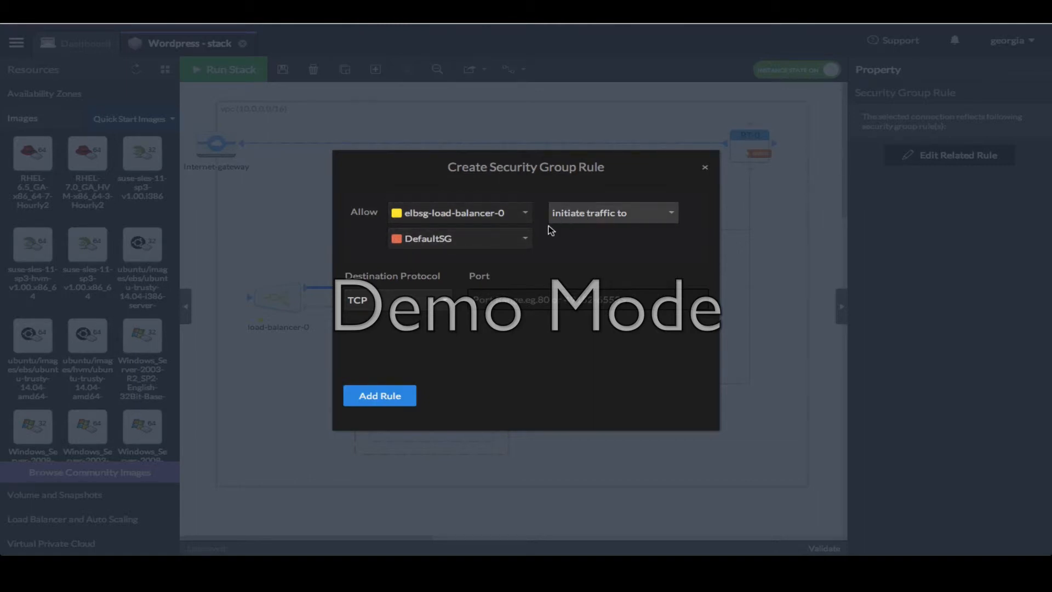
{"action": "left_click", "coordinate": [501, 241]}
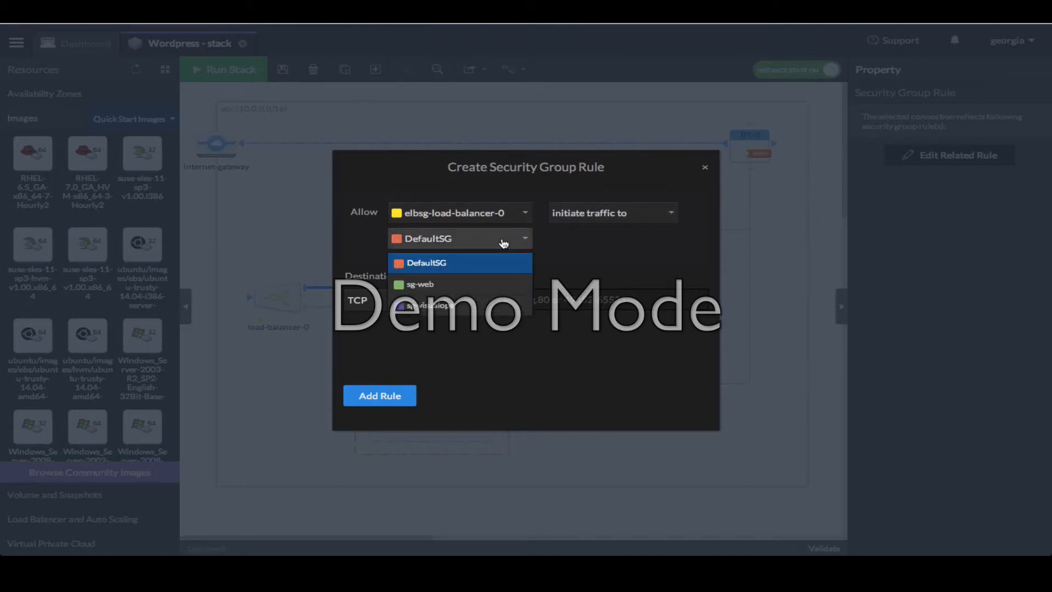
{"action": "left_click", "coordinate": [459, 284]}
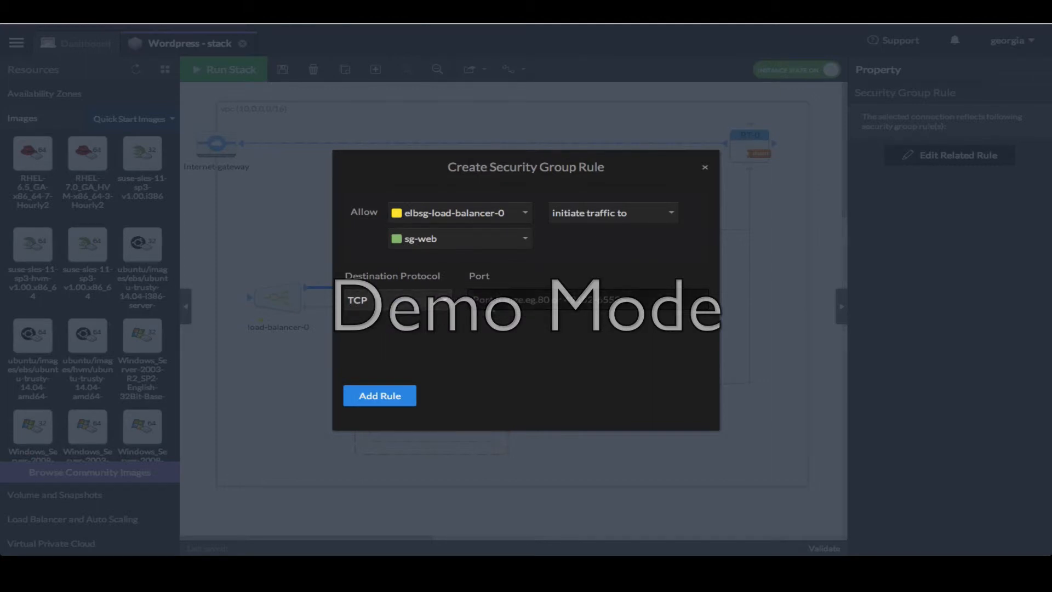
{"action": "left_click", "coordinate": [475, 300]}
{"action": "type", "text": "80"}
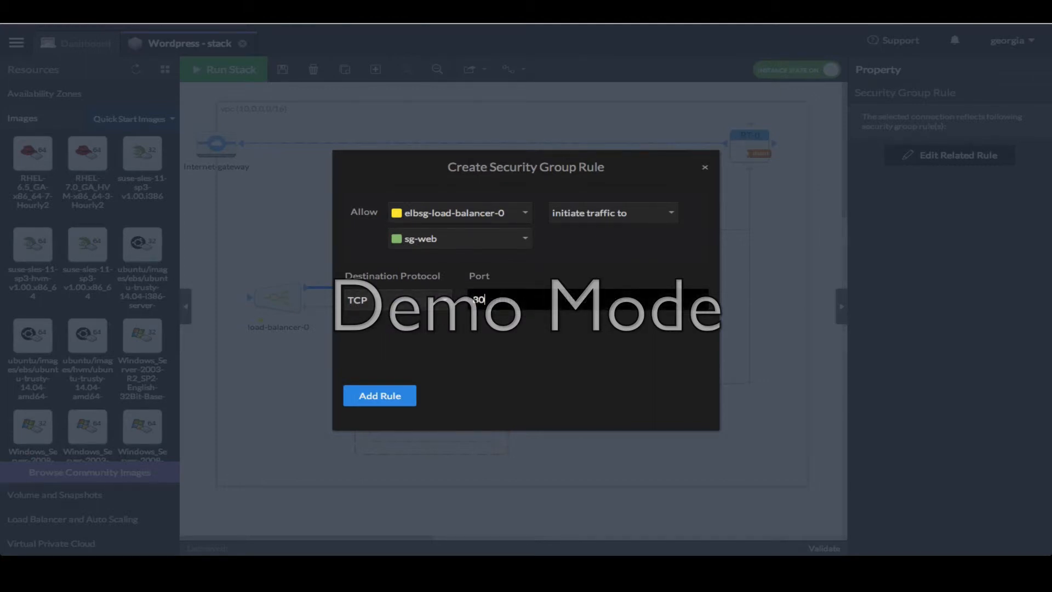
{"action": "left_click", "coordinate": [390, 397]}
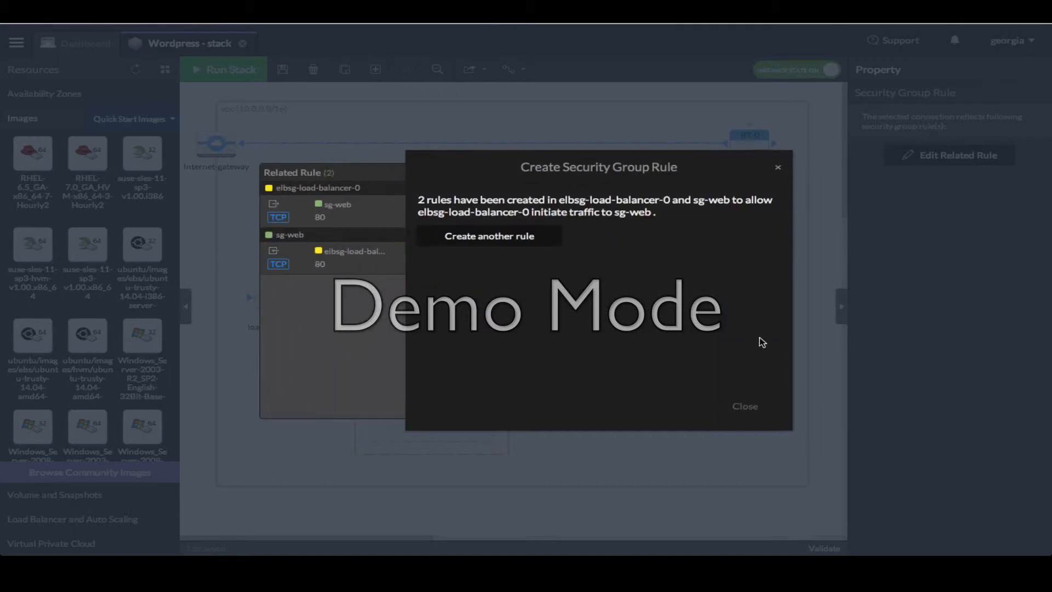
{"action": "left_click", "coordinate": [745, 406]}
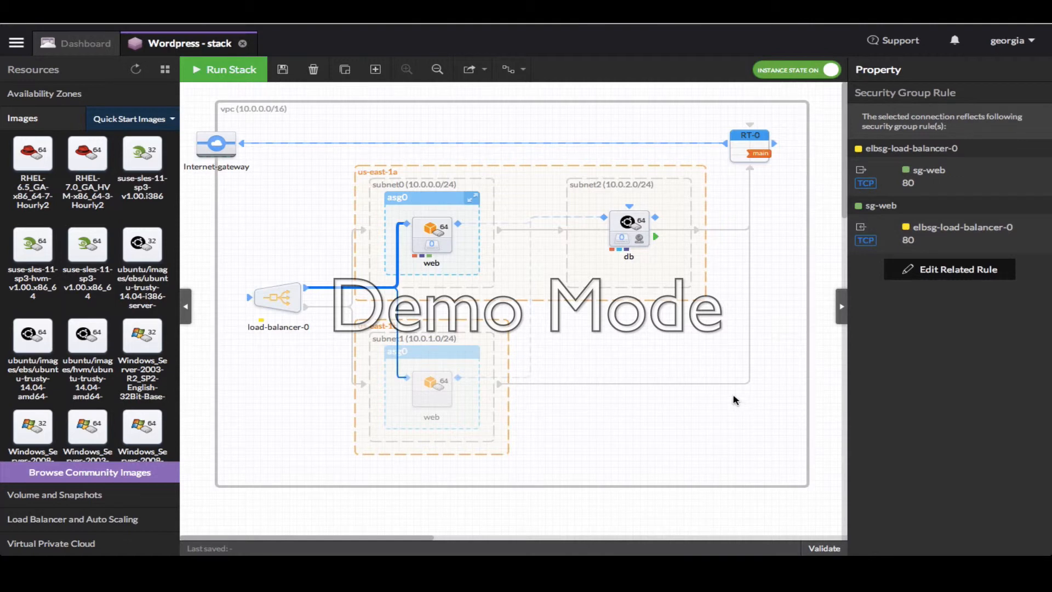
Make load-balancer-0 internet-facing and change its health check ping protocol to TCP on port 80
{"action": "left_click", "coordinate": [279, 300]}
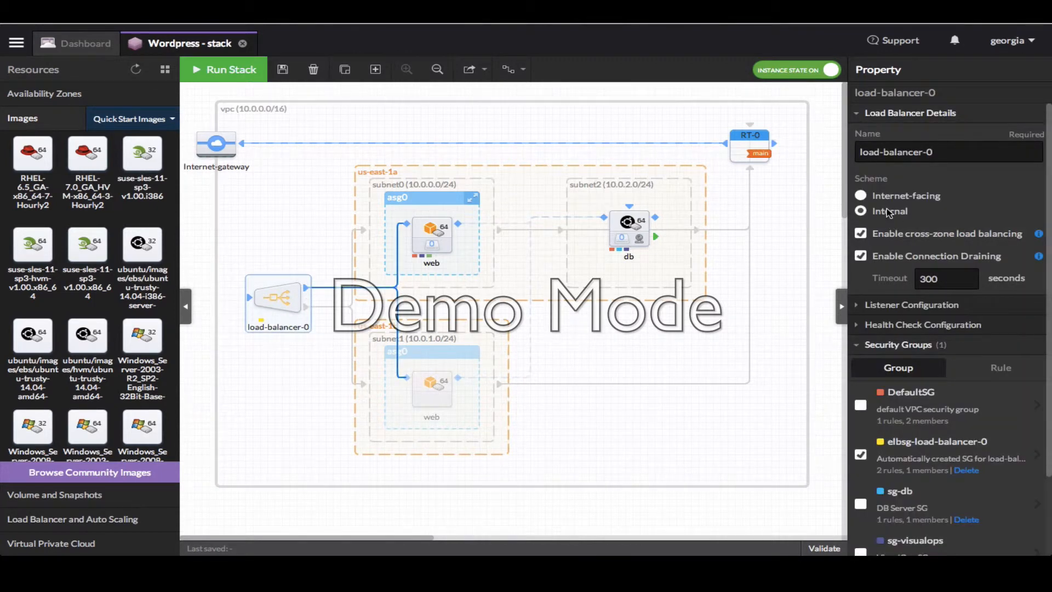
{"action": "left_click", "coordinate": [862, 197]}
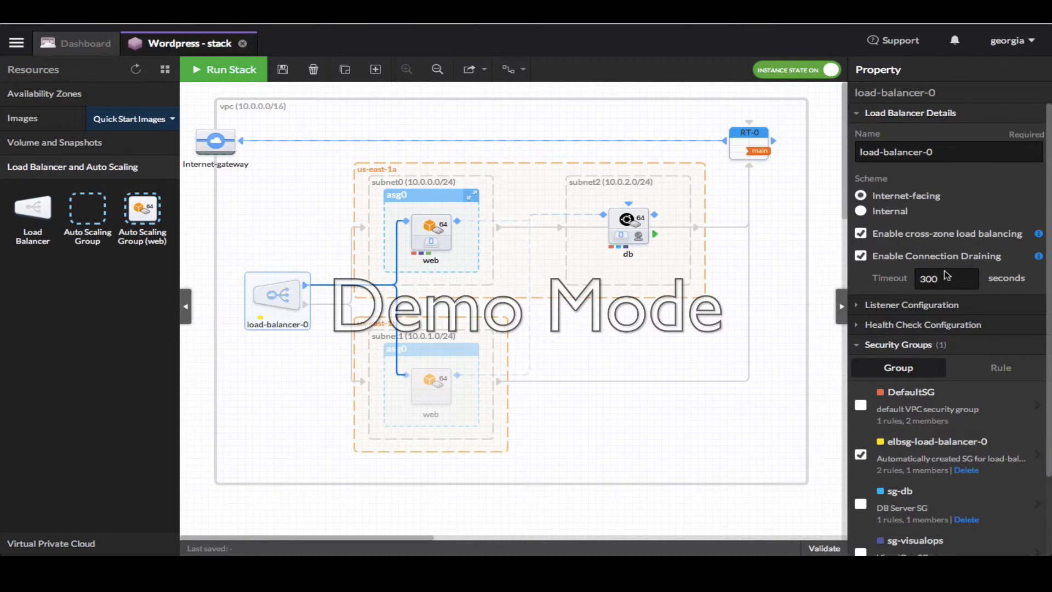
{"action": "left_click", "coordinate": [950, 329]}
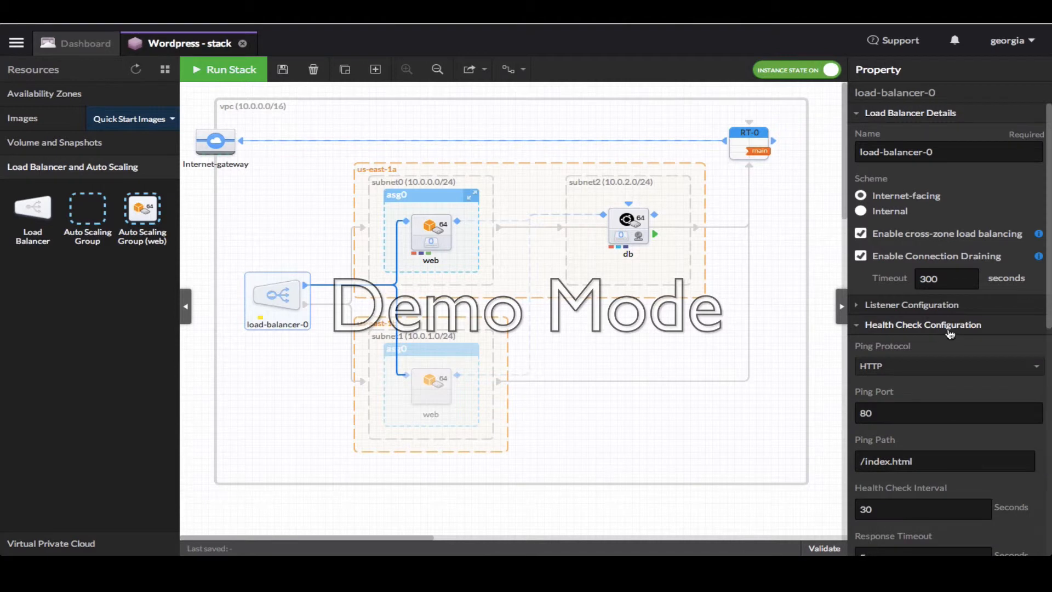
{"action": "scroll", "coordinate": [954, 391], "scroll_direction": "down", "scroll_amount": 2}
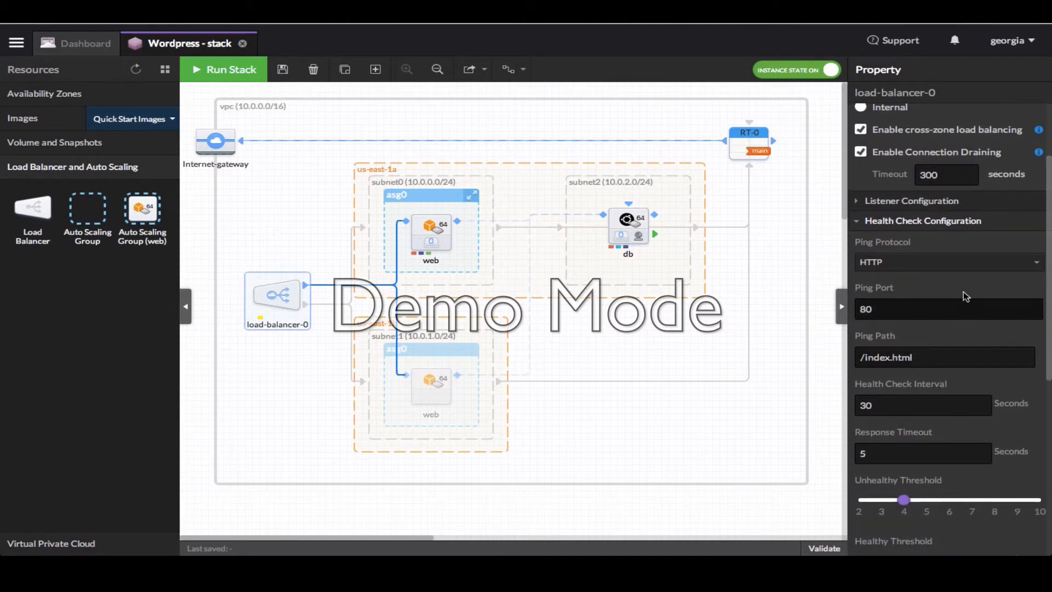
{"action": "left_click", "coordinate": [977, 271]}
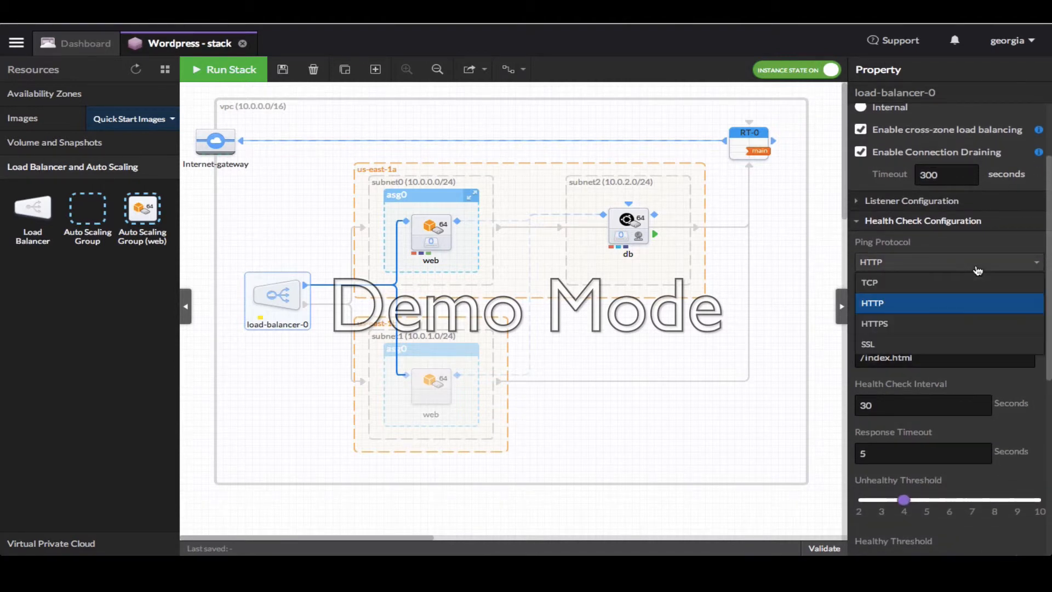
{"action": "left_click", "coordinate": [946, 284]}
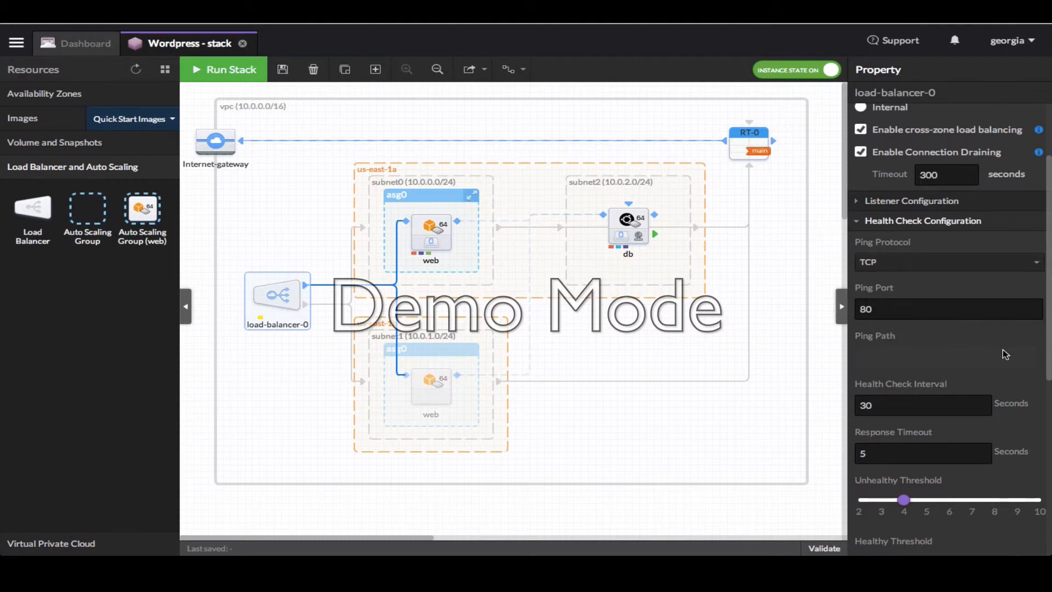
{"action": "scroll", "coordinate": [1003, 351], "scroll_direction": "down", "scroll_amount": 2}
{"action": "scroll", "coordinate": [1003, 349], "scroll_direction": "down", "scroll_amount": 5}
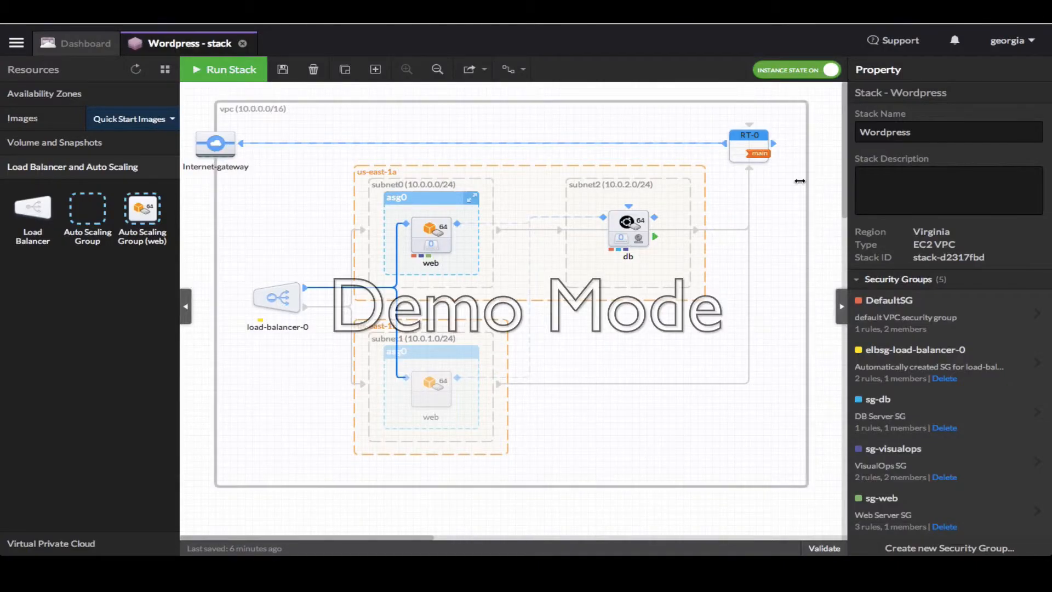
Open the db instance's State tab, browse the Keyboard Shortcuts list, then add a first state
{"action": "left_click", "coordinate": [616, 222]}
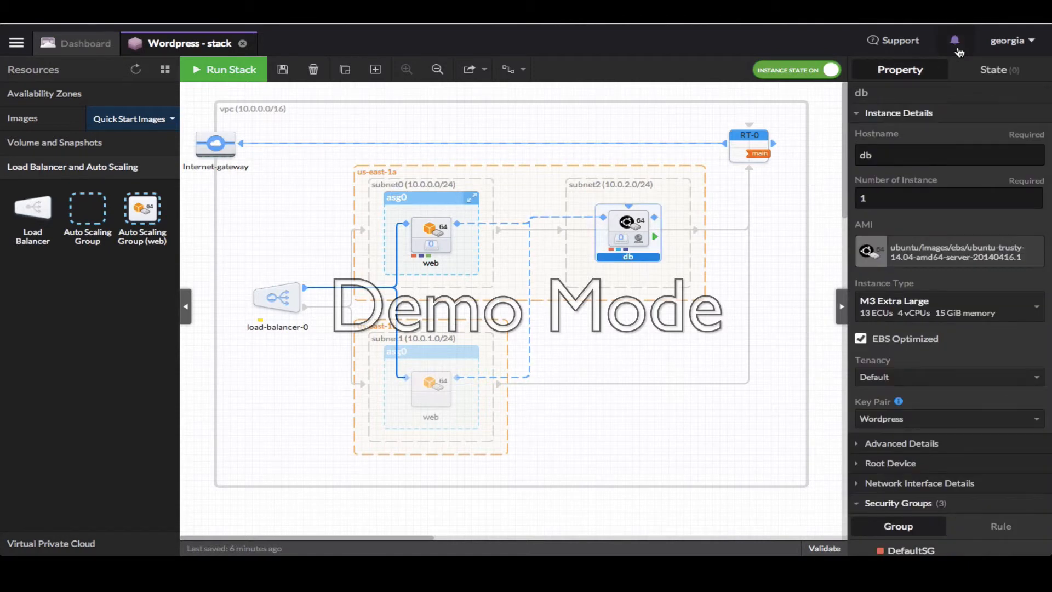
{"action": "left_click", "coordinate": [999, 71]}
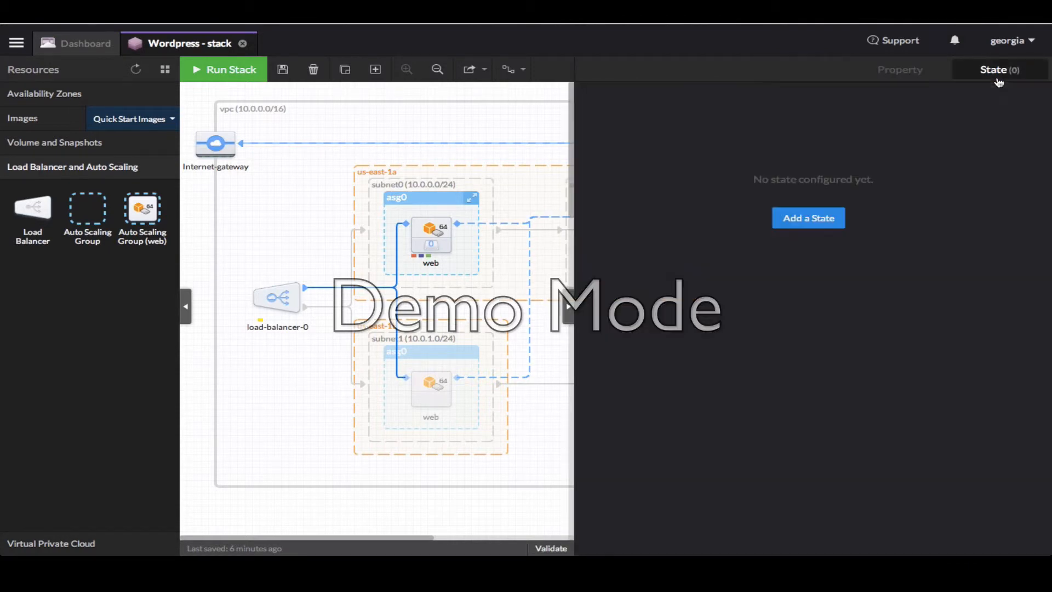
{"action": "left_click", "coordinate": [1010, 47]}
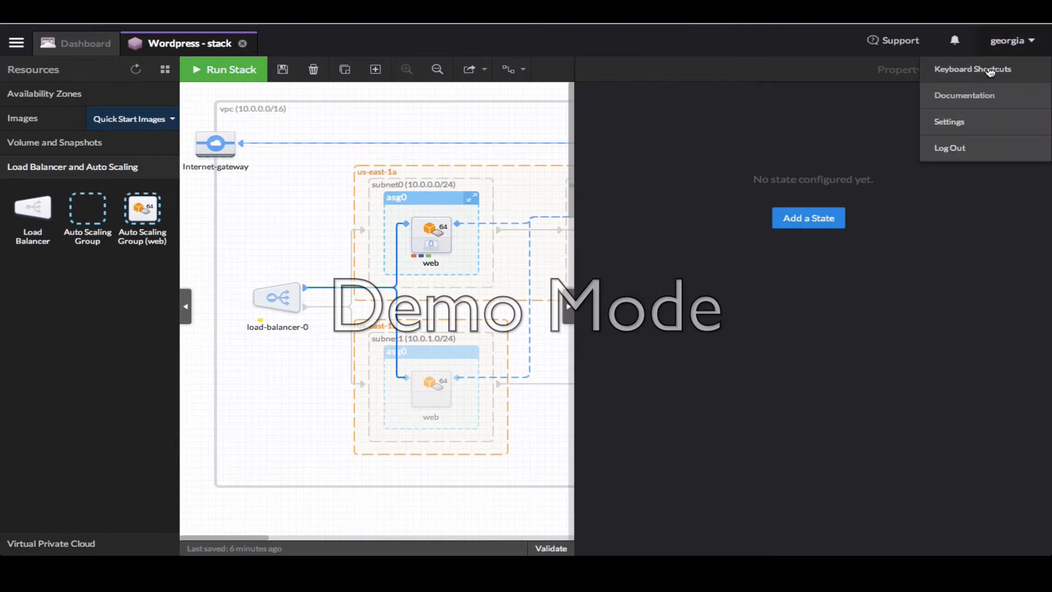
{"action": "left_click", "coordinate": [990, 73]}
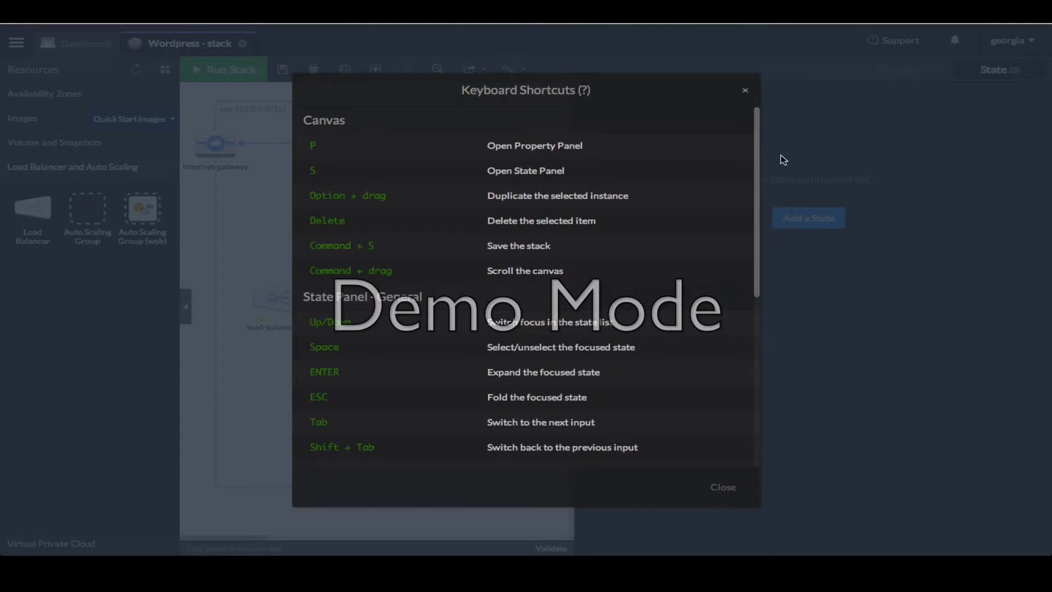
{"action": "scroll", "coordinate": [651, 258], "scroll_direction": "down", "scroll_amount": 3}
{"action": "scroll", "coordinate": [651, 258], "scroll_direction": "down", "scroll_amount": 2}
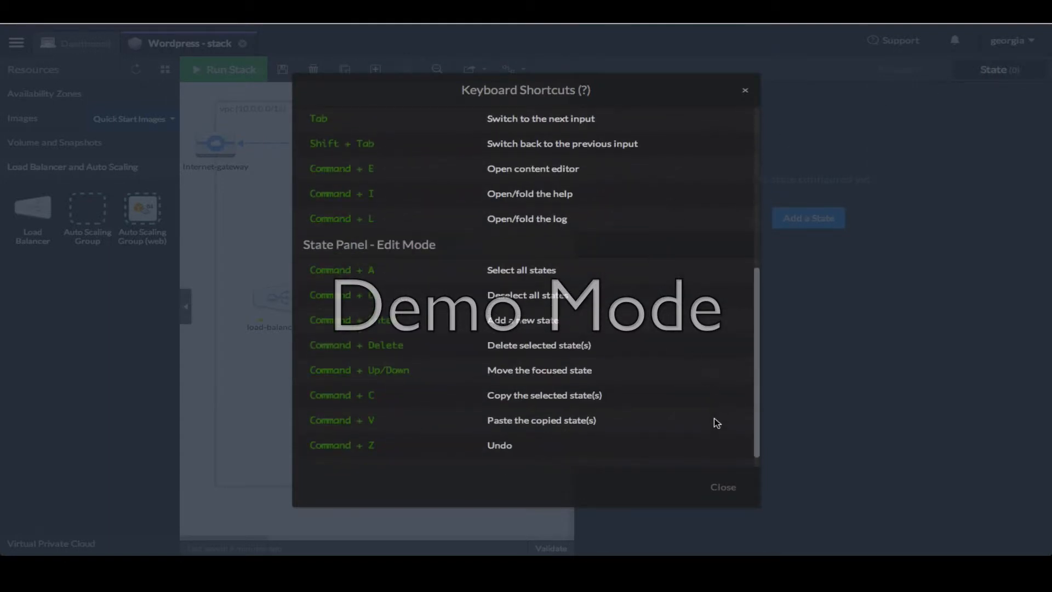
{"action": "left_click", "coordinate": [723, 486]}
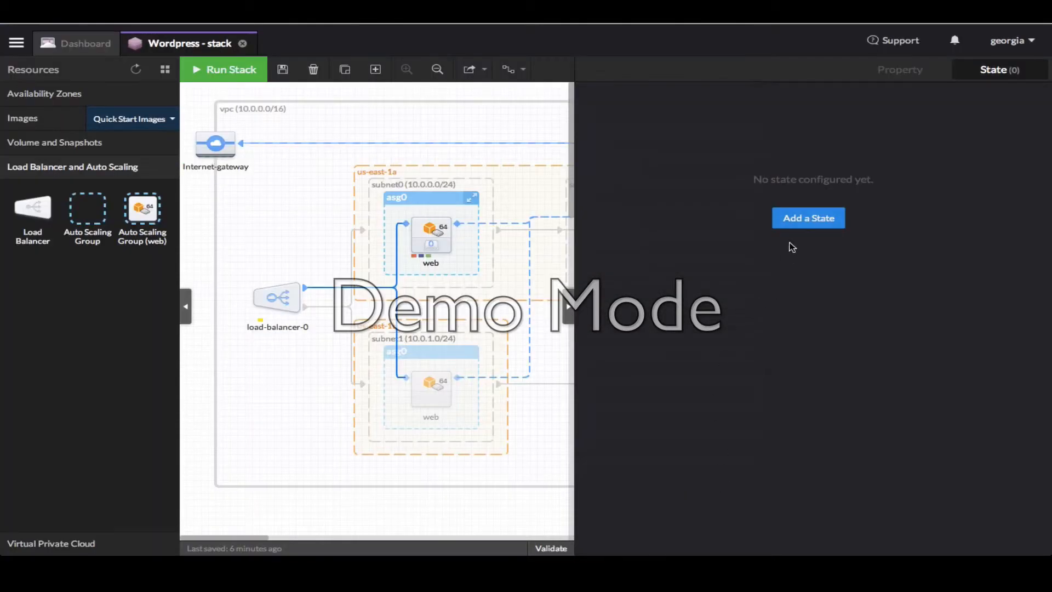
{"action": "left_click", "coordinate": [802, 219]}
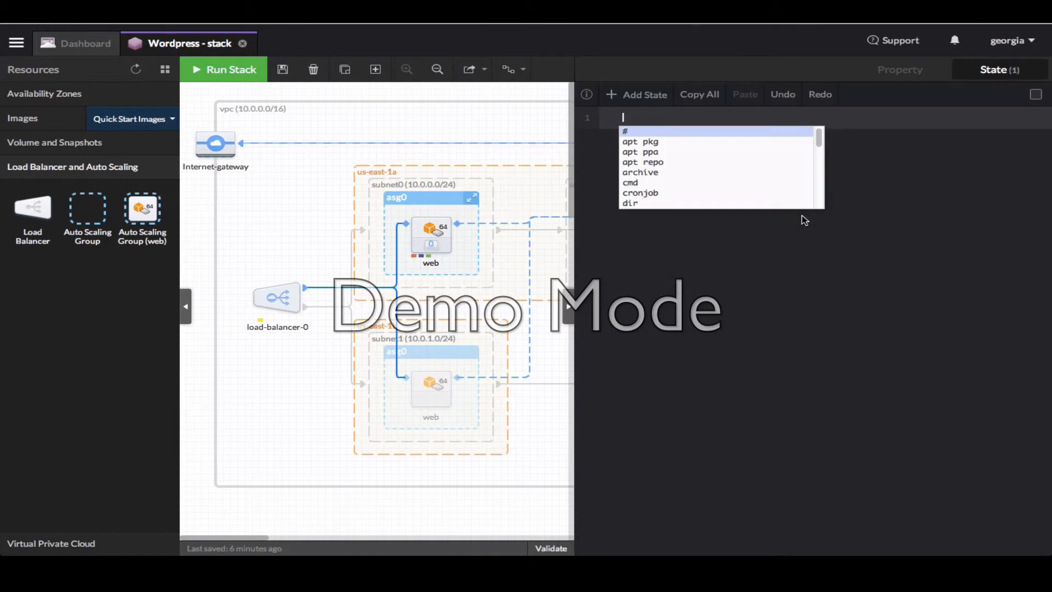
Make the first db state an apt pkg installing mysql-server, after reviewing its help
{"action": "type", "text": "apt"}
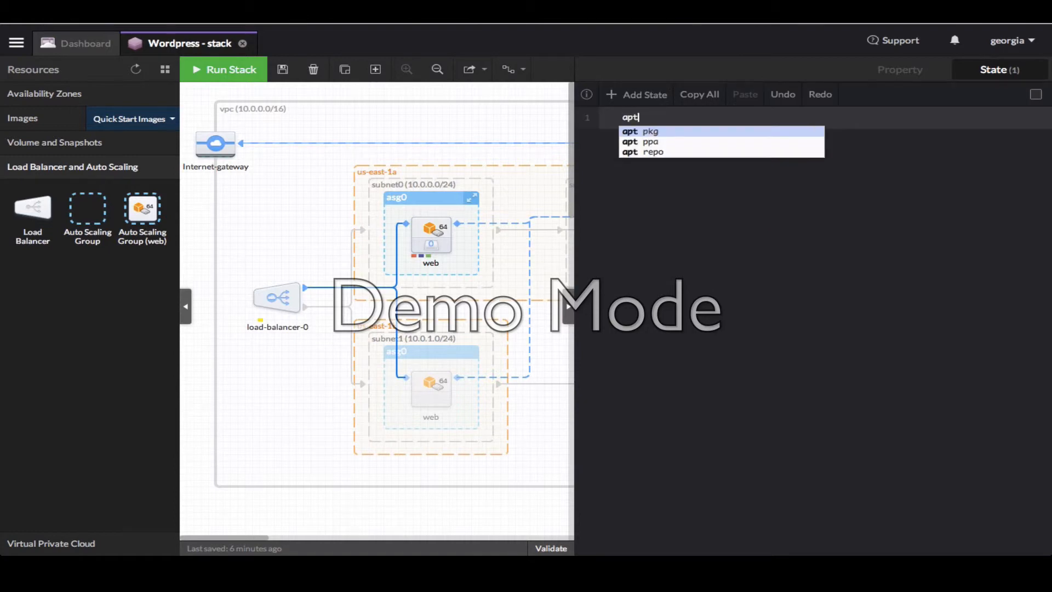
{"action": "key", "text": "Return"}
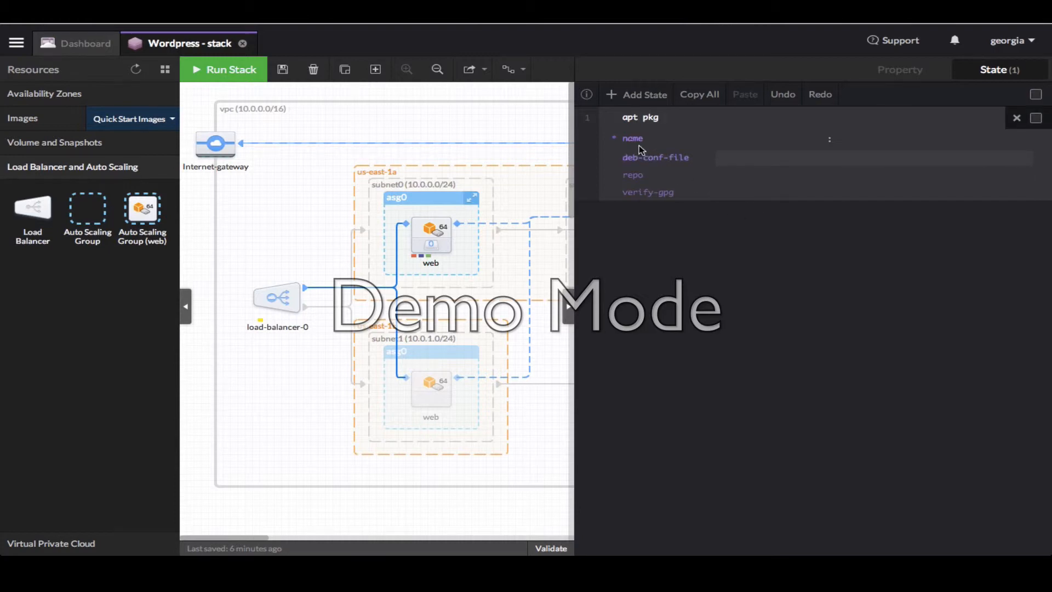
{"action": "left_click", "coordinate": [589, 98]}
{"action": "left_click", "coordinate": [588, 98]}
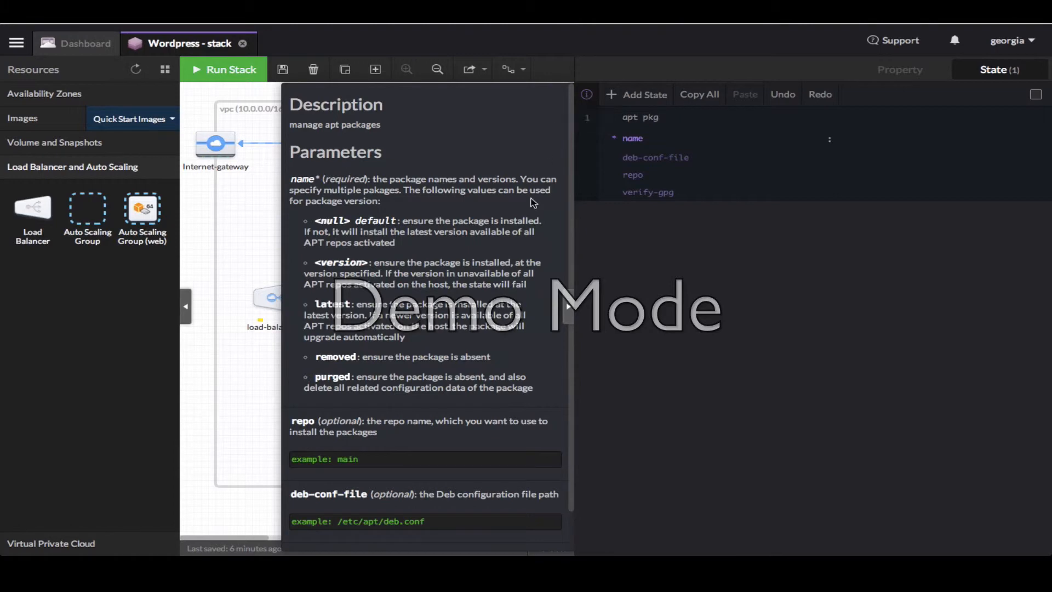
{"action": "scroll", "coordinate": [533, 203], "scroll_direction": "down", "scroll_amount": 1}
{"action": "scroll", "coordinate": [533, 203], "scroll_direction": "up", "scroll_amount": 1}
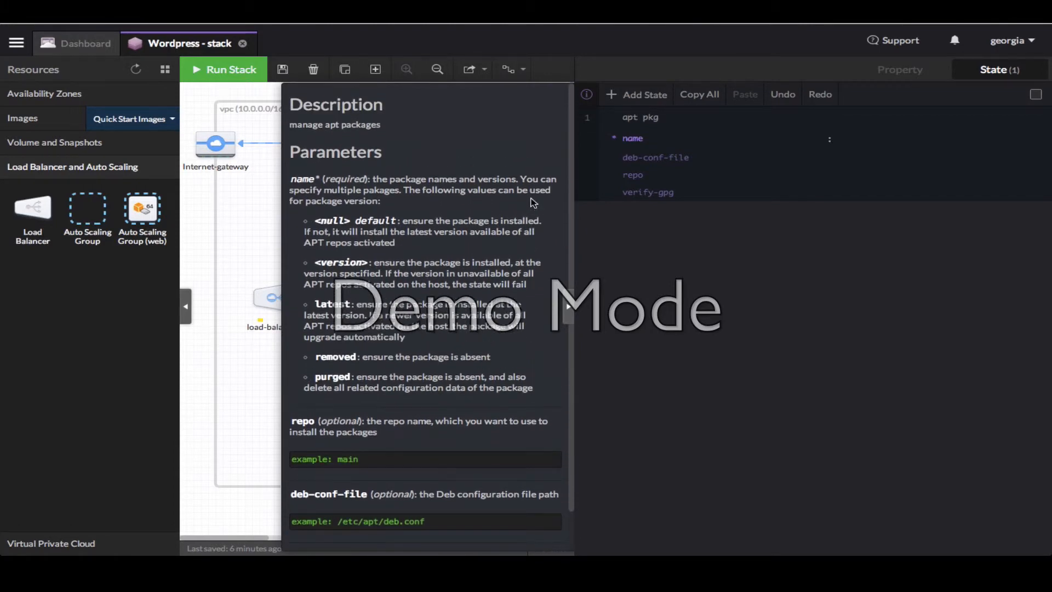
{"action": "left_click", "coordinate": [586, 97]}
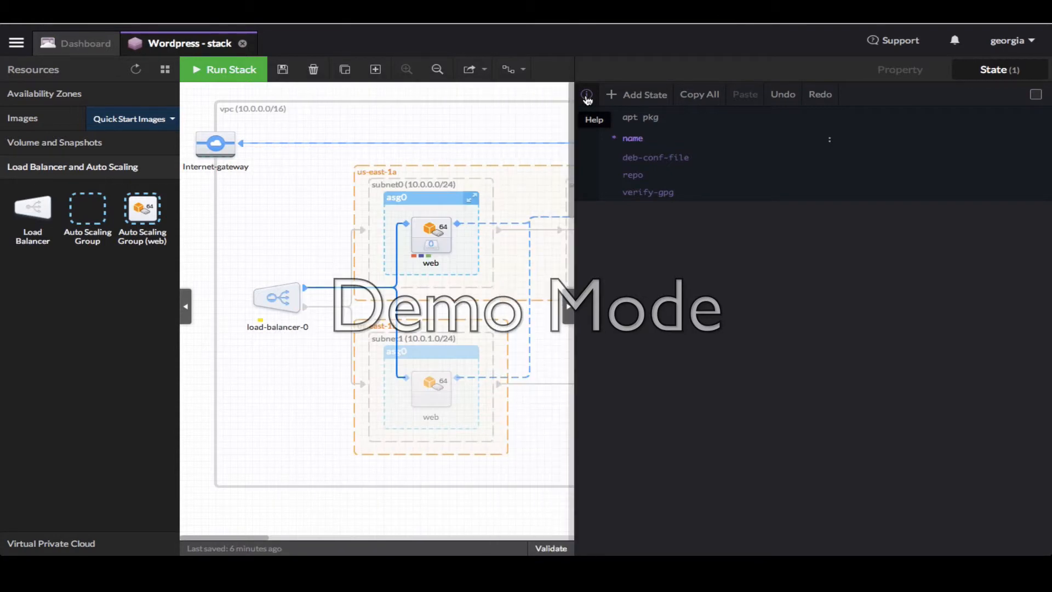
{"action": "left_click", "coordinate": [732, 141]}
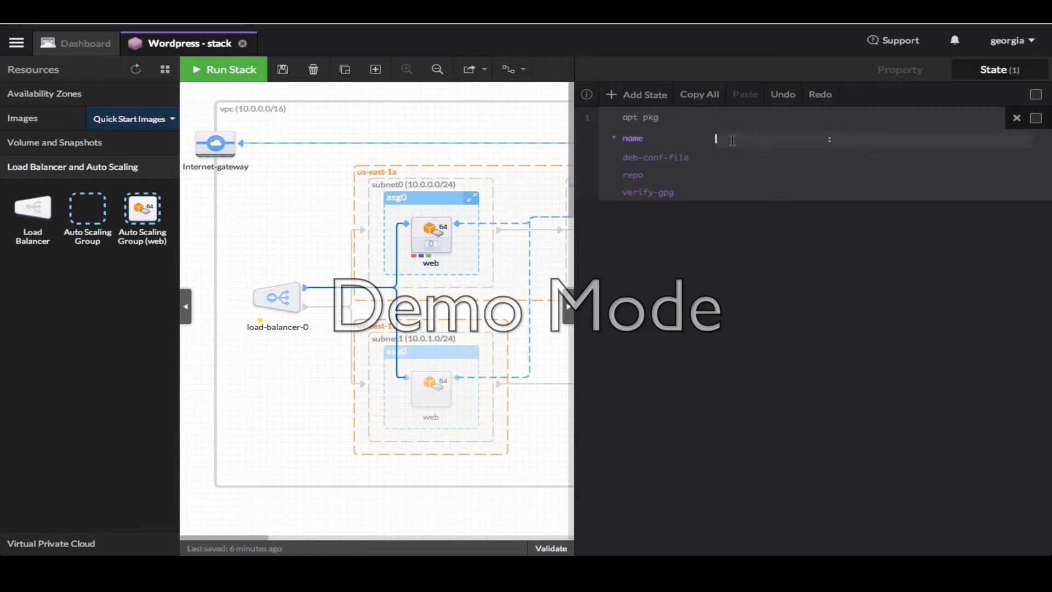
{"action": "type", "text": "mysql-"}
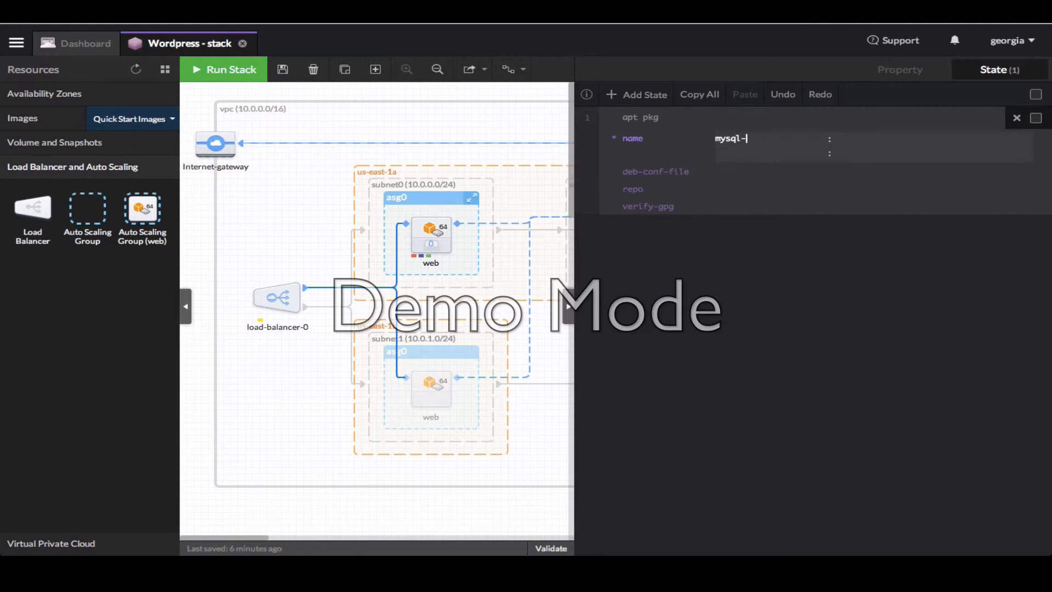
{"action": "type", "text": "server"}
Add a cmd state that rewrites bind-address in /etc/mysql/my.cnf to the db's private IP
{"action": "left_click", "coordinate": [638, 98]}
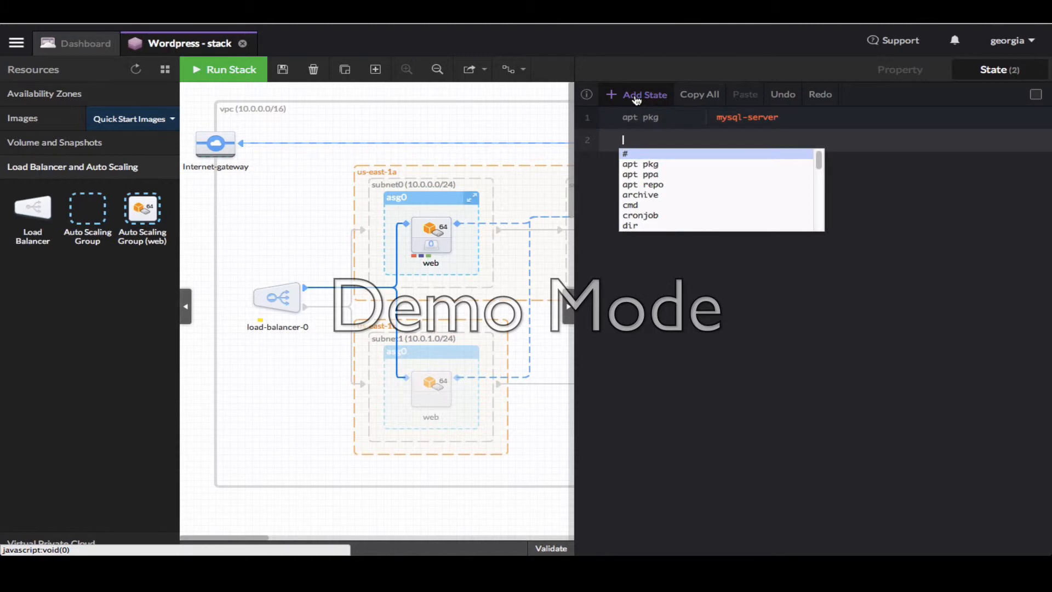
{"action": "type", "text": "cmd"}
{"action": "key", "text": "Return"}
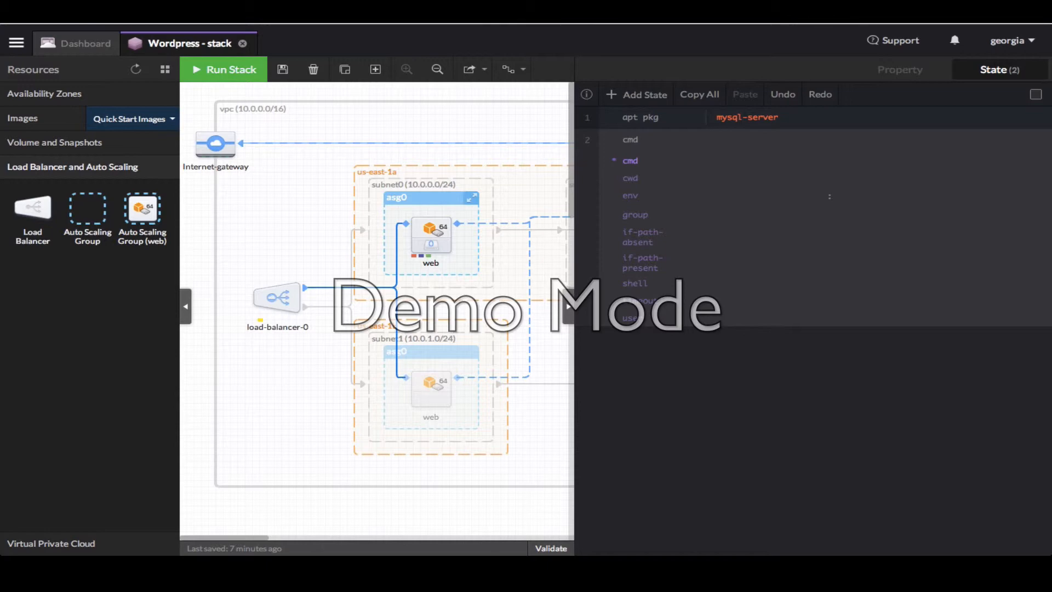
{"action": "left_click", "coordinate": [727, 159]}
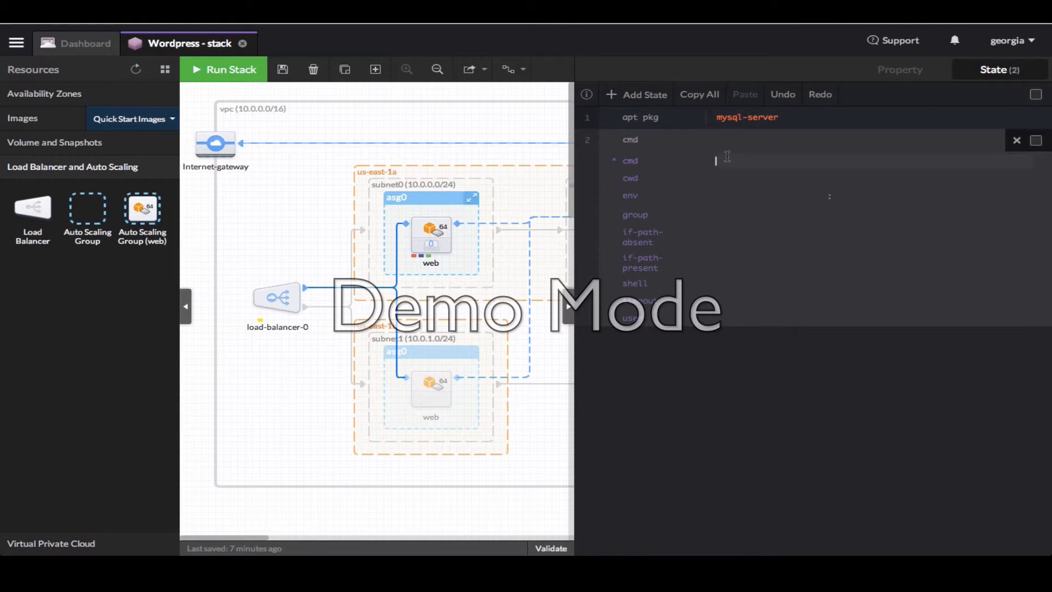
{"action": "key", "text": "ctrl+v"}
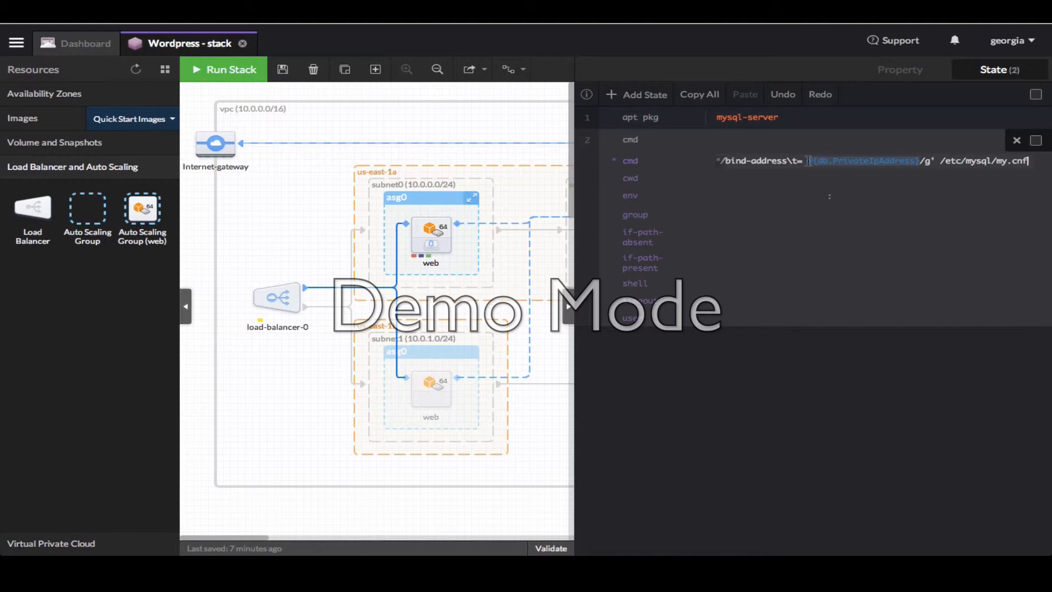
{"action": "left_click_drag", "start_coordinate": [808, 161], "coordinate": [920, 161]}
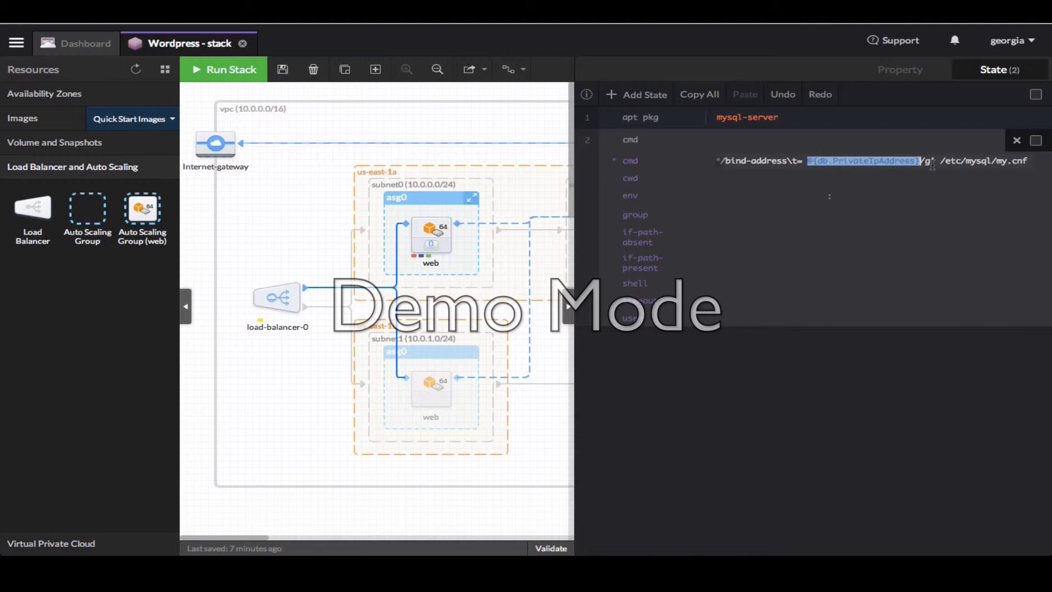
{"action": "left_click", "coordinate": [920, 162]}
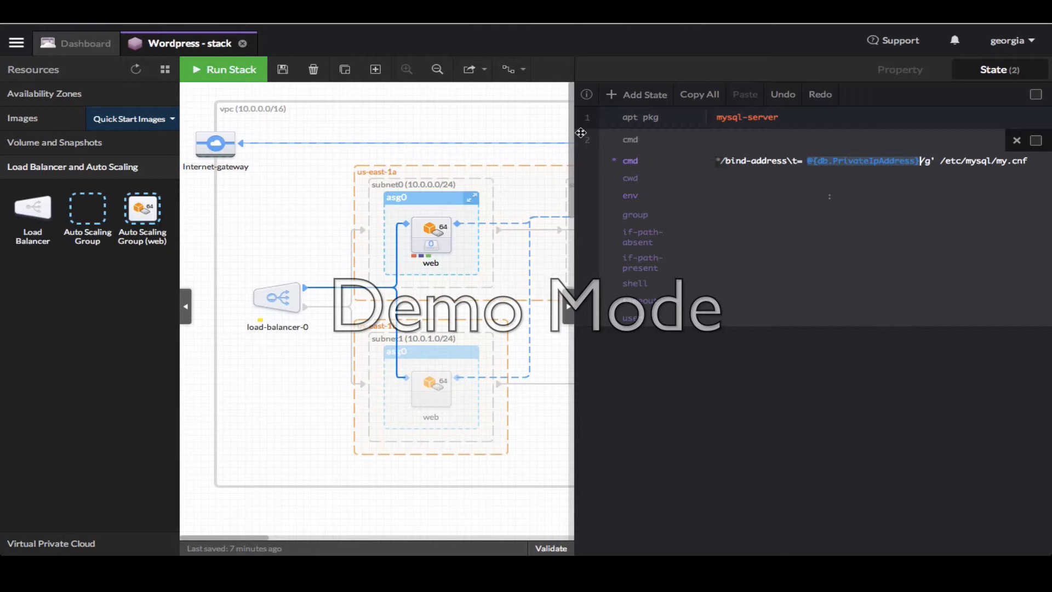
Add a service state keeping mysql running and watching /etc/mysql/my.cnf
{"action": "left_click", "coordinate": [635, 99]}
{"action": "type", "text": "service"}
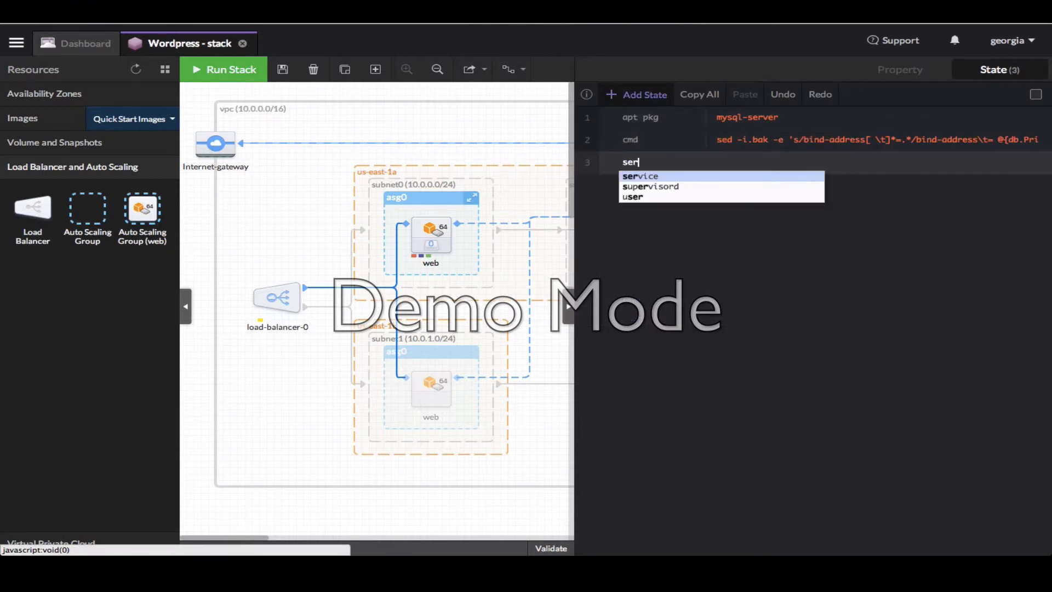
{"action": "left_click", "coordinate": [702, 179]}
{"action": "type", "text": "mysql"}
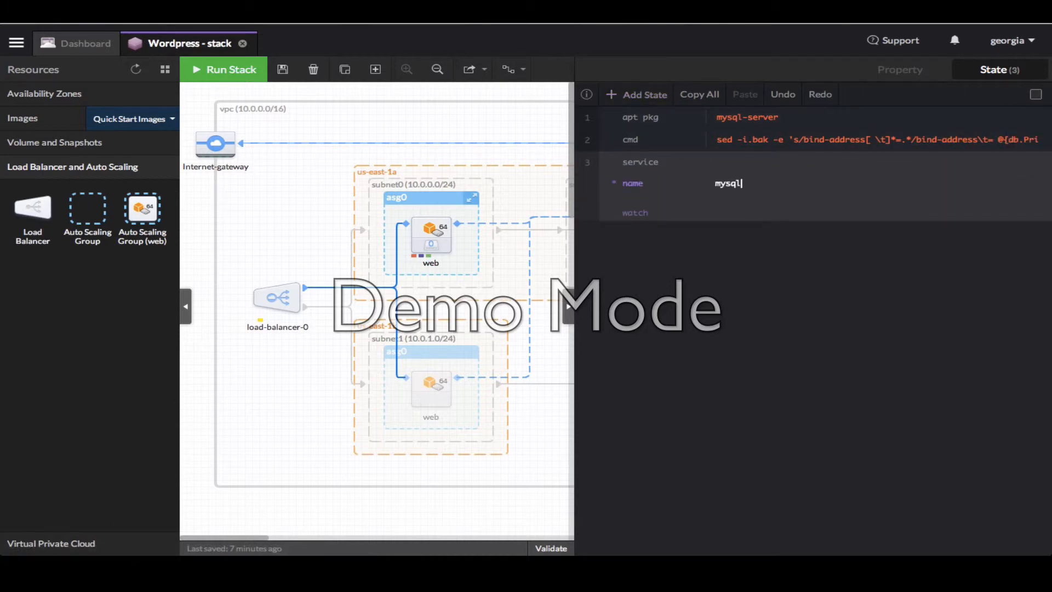
{"action": "key", "text": "Tab"}
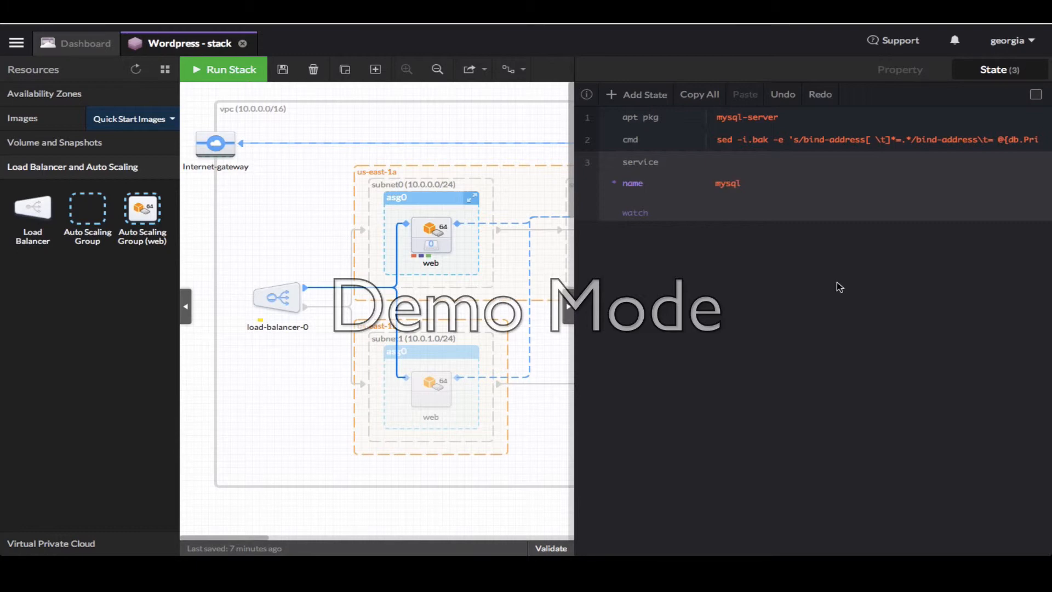
{"action": "left_click", "coordinate": [725, 212]}
{"action": "left_click", "coordinate": [728, 215]}
{"action": "type", "text": "/etc/mysql/my.cnf"}
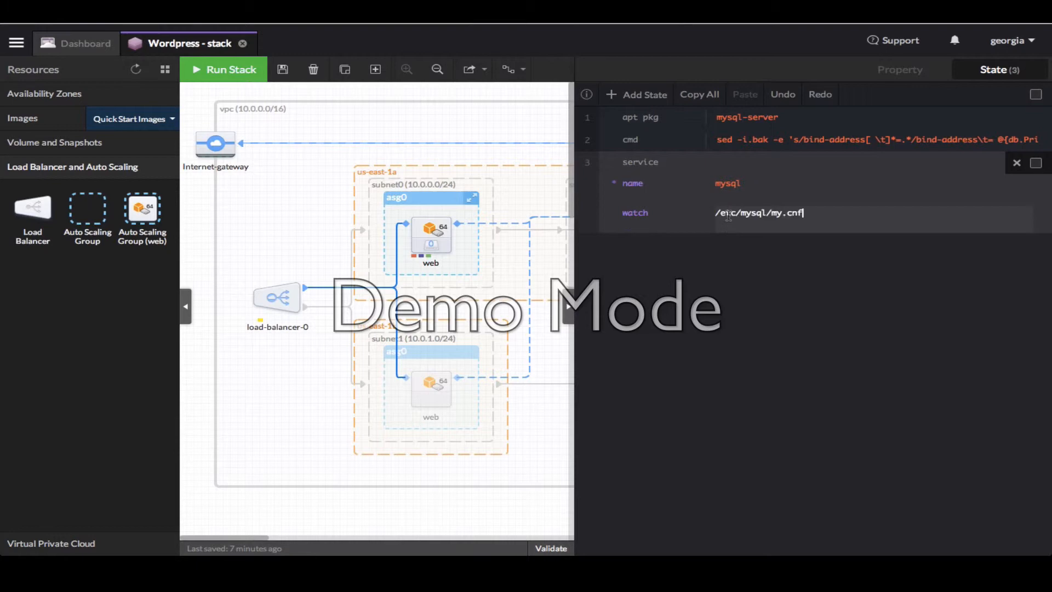
{"action": "key", "text": "Return"}
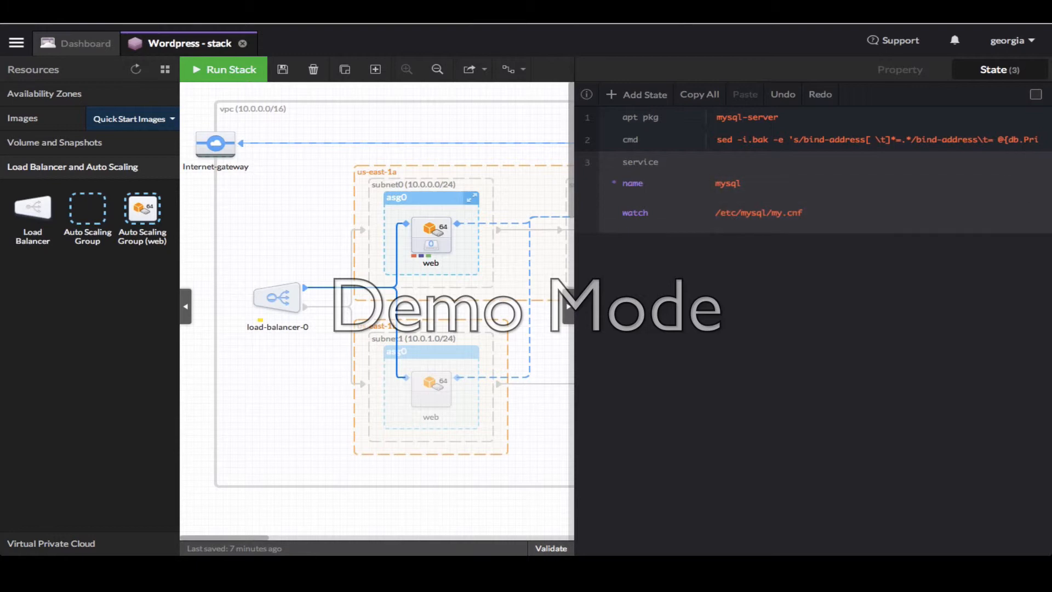
Add a fourth dir state that creates /opt/bootstrap
{"action": "left_click", "coordinate": [635, 98]}
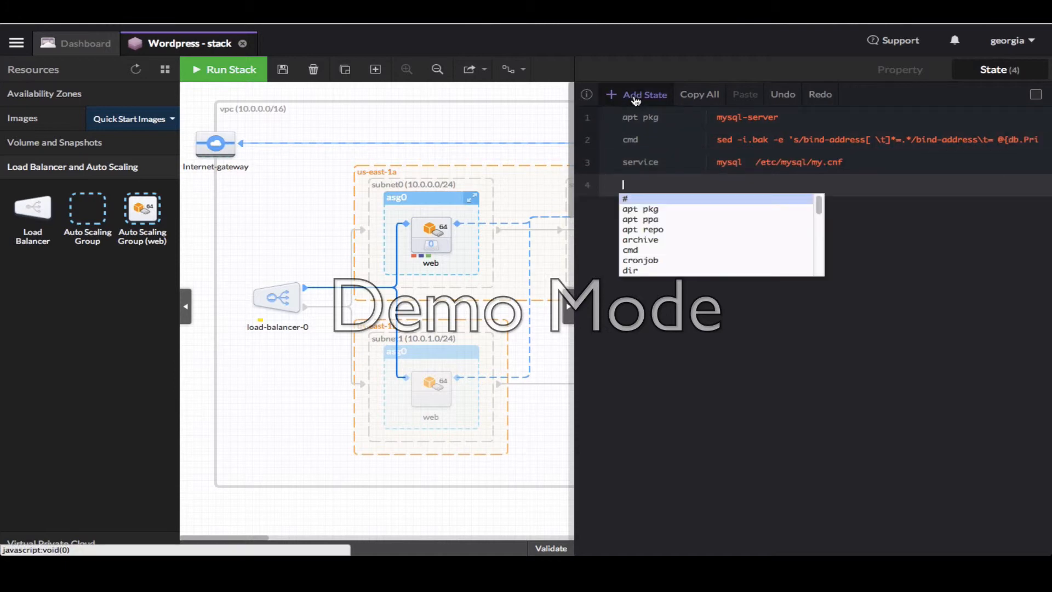
{"action": "type", "text": "dir"}
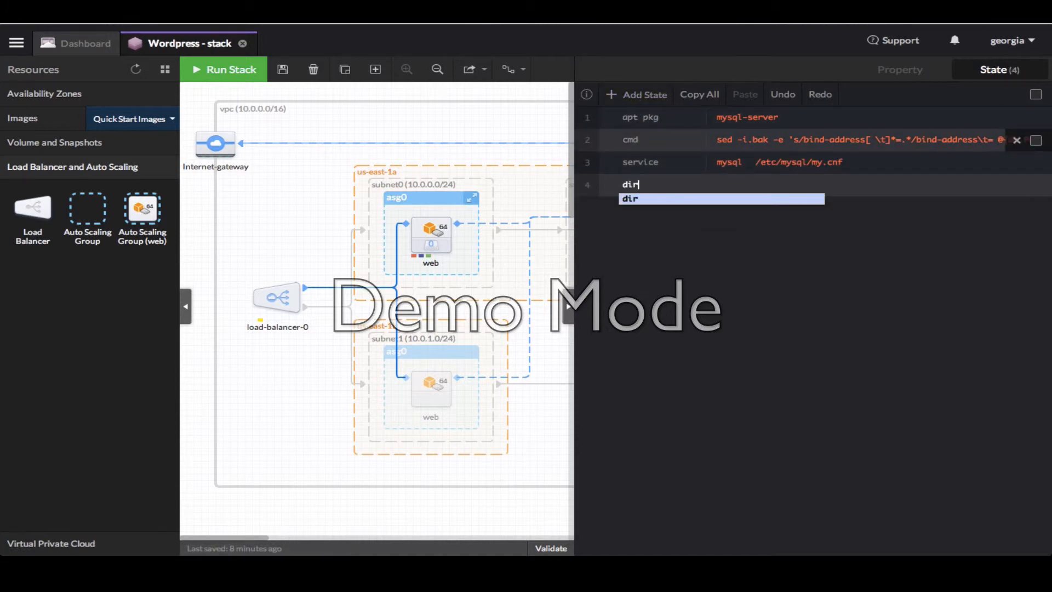
{"action": "key", "text": "Return"}
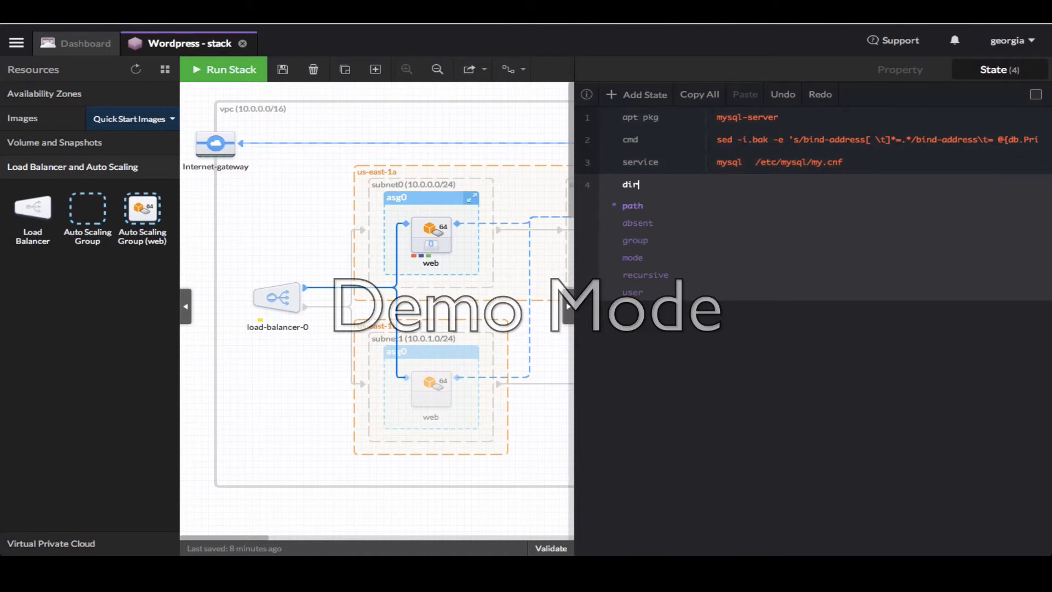
{"action": "left_click", "coordinate": [726, 205]}
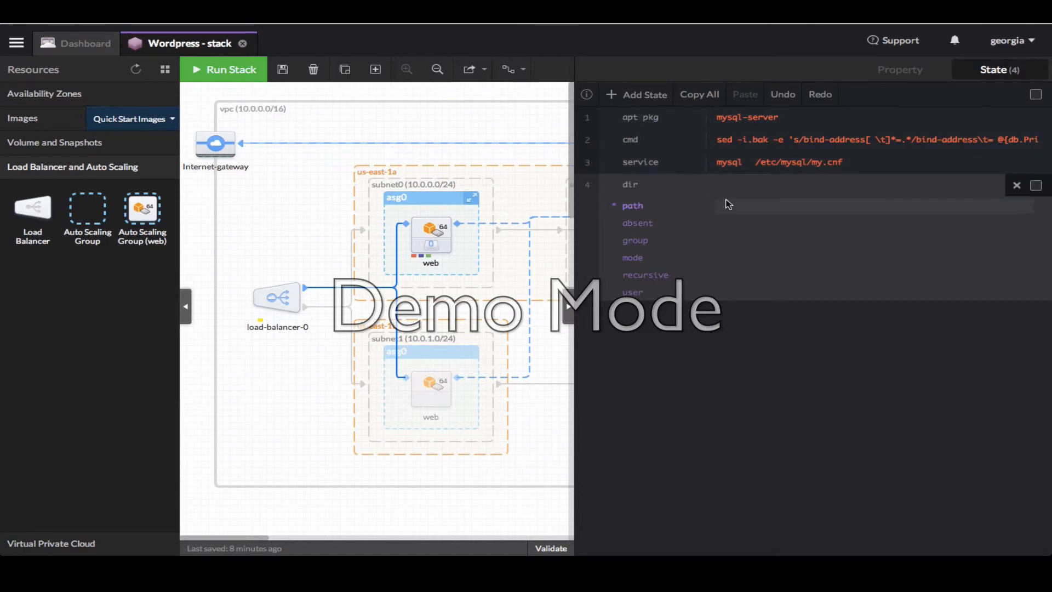
{"action": "type", "text": "/opt/bootstrap"}
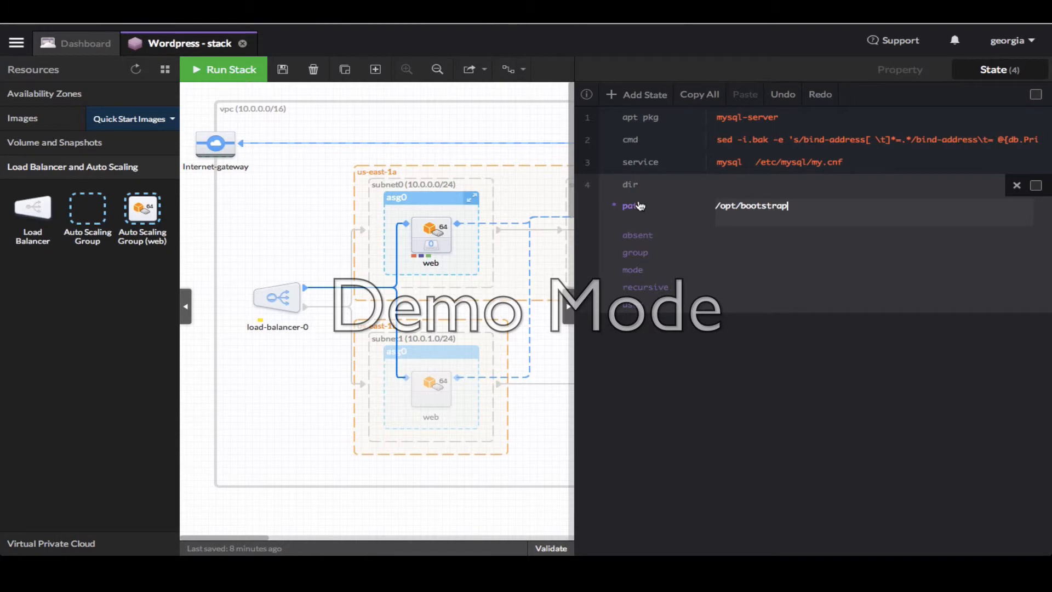
{"action": "left_click", "coordinate": [587, 185]}
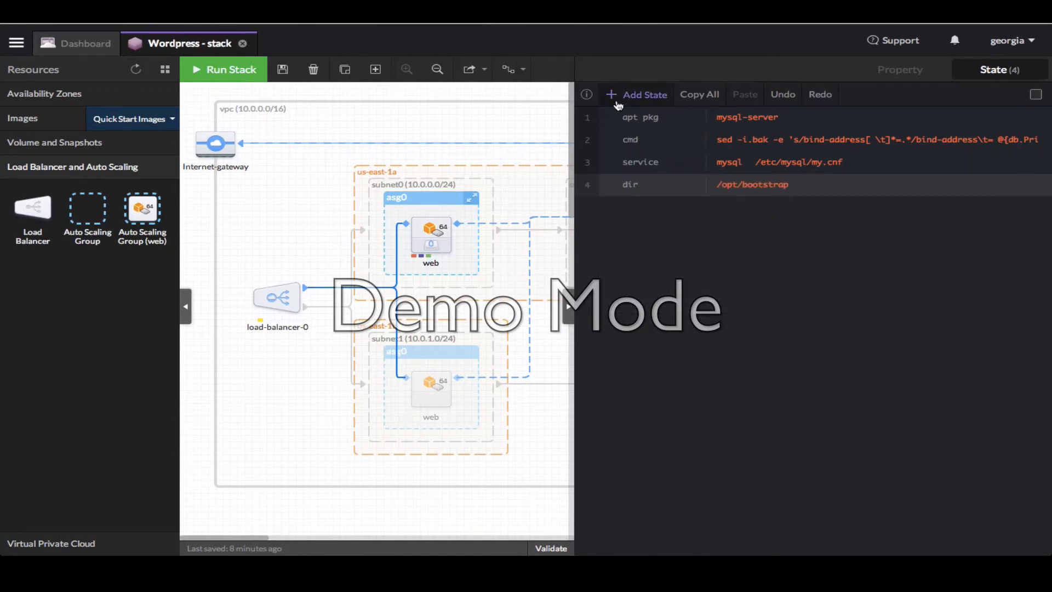
Add a file state writing /opt/bootstrap/mysql.sh with the WordPress user and mysite database SQL, mode 644
{"action": "left_click", "coordinate": [640, 97]}
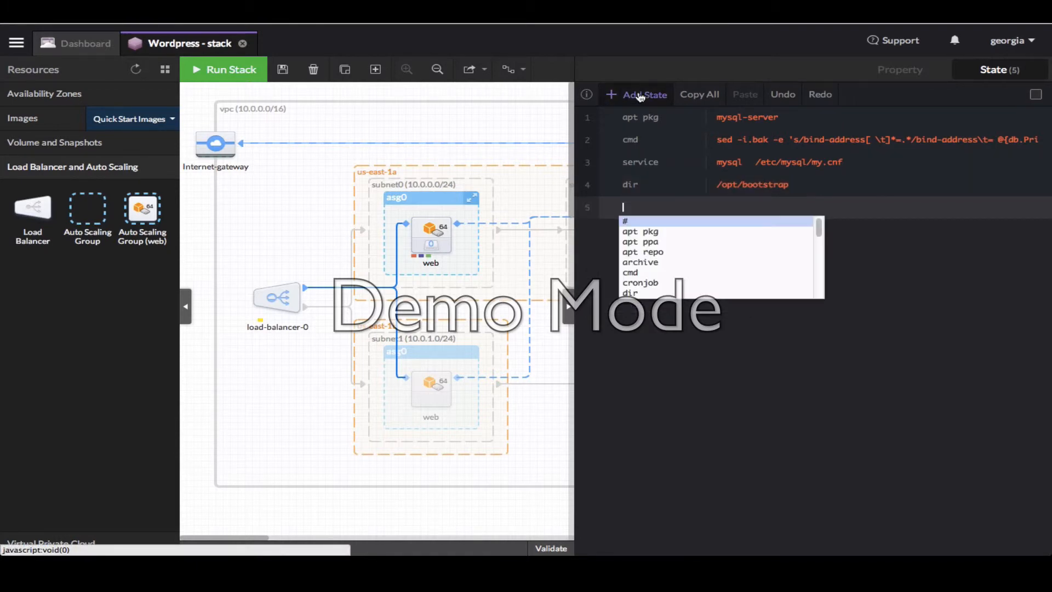
{"action": "type", "text": "file"}
{"action": "key", "text": "Return"}
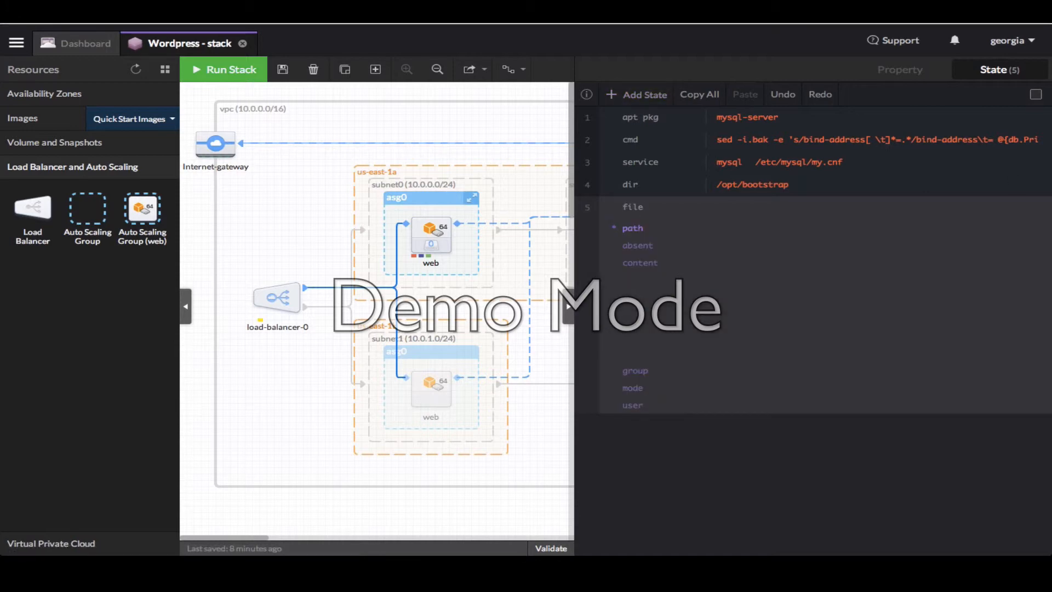
{"action": "left_click", "coordinate": [728, 229]}
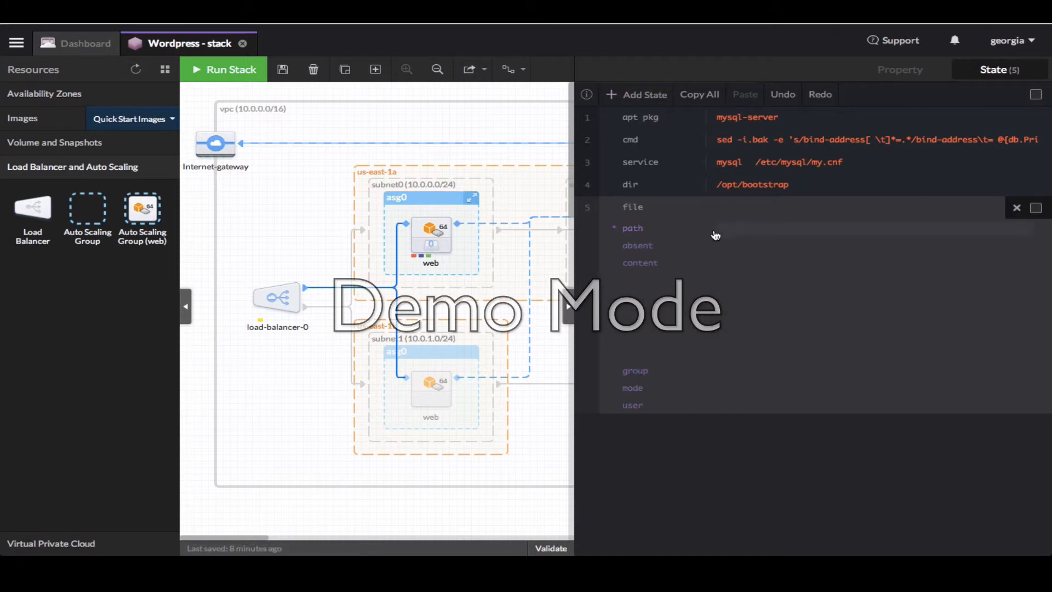
{"action": "type", "text": "/opt/bootstrap/mysql.sh"}
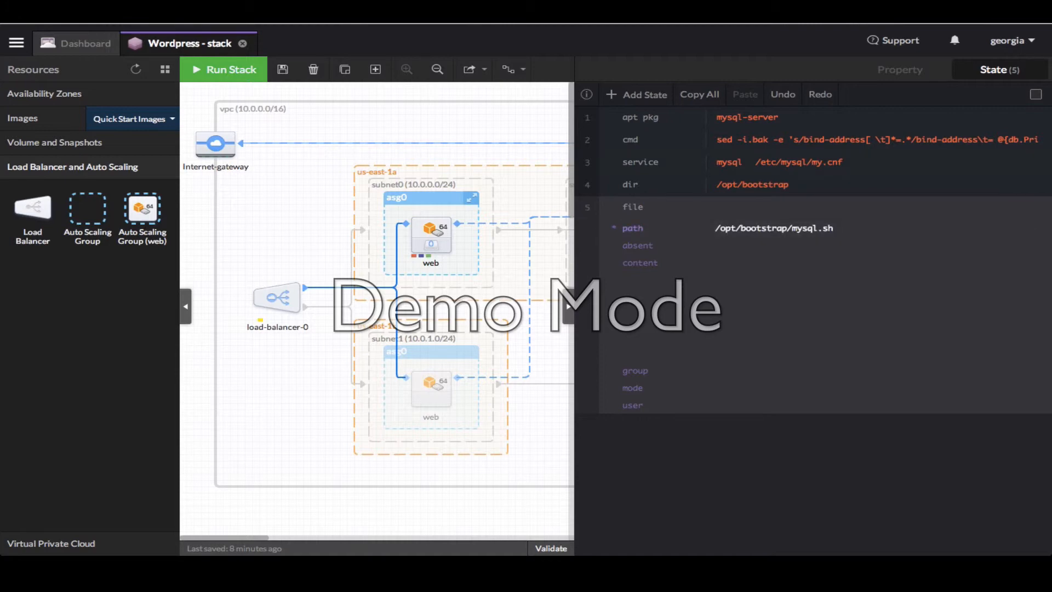
{"action": "key", "text": "Tab"}
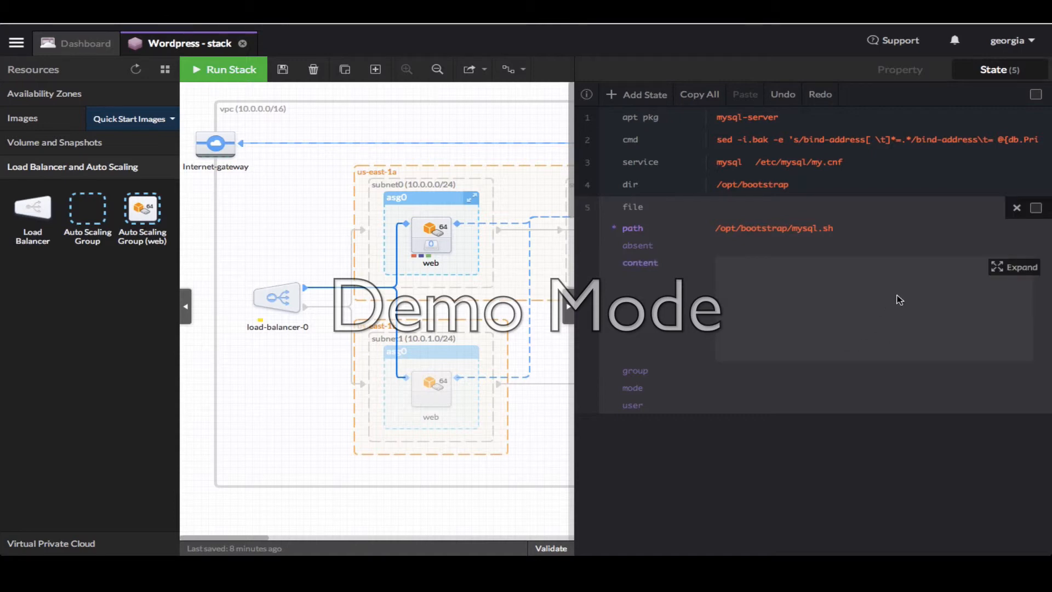
{"action": "left_click", "coordinate": [1013, 266]}
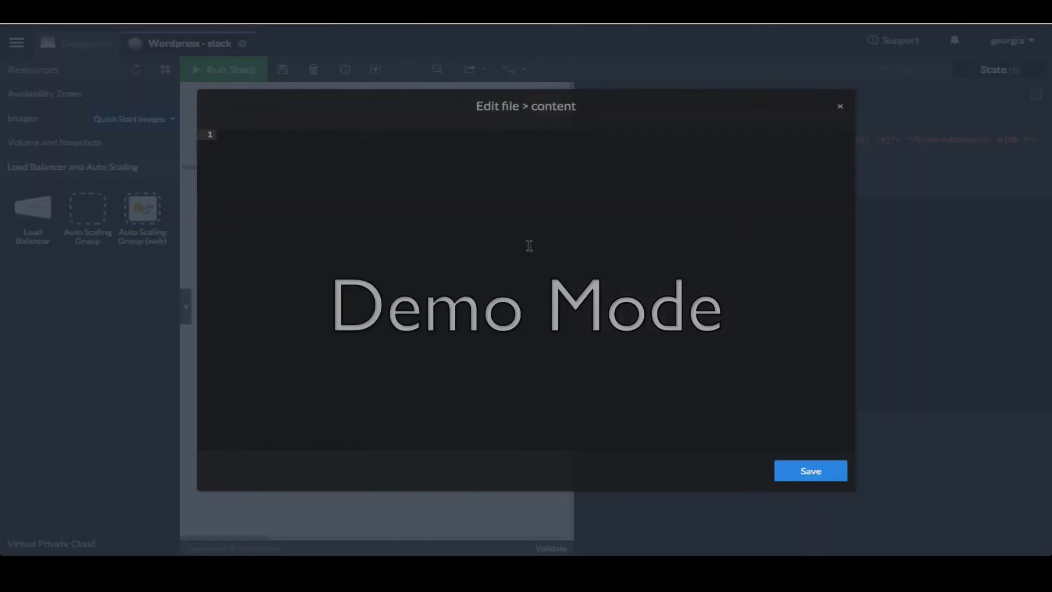
{"action": "type", "text": "CREATE USER 'wp-user'@'localhost' IDENTIFIED BY '123456'; CREATE DATABASE `mysite`; GRANT ALL PRIVILEGES ON `mysite`.* TO \"wp-user\"@\"10.0.%\" IDENTIFIED BY \"123456\"; FLUSH PRIVILEGES;"}
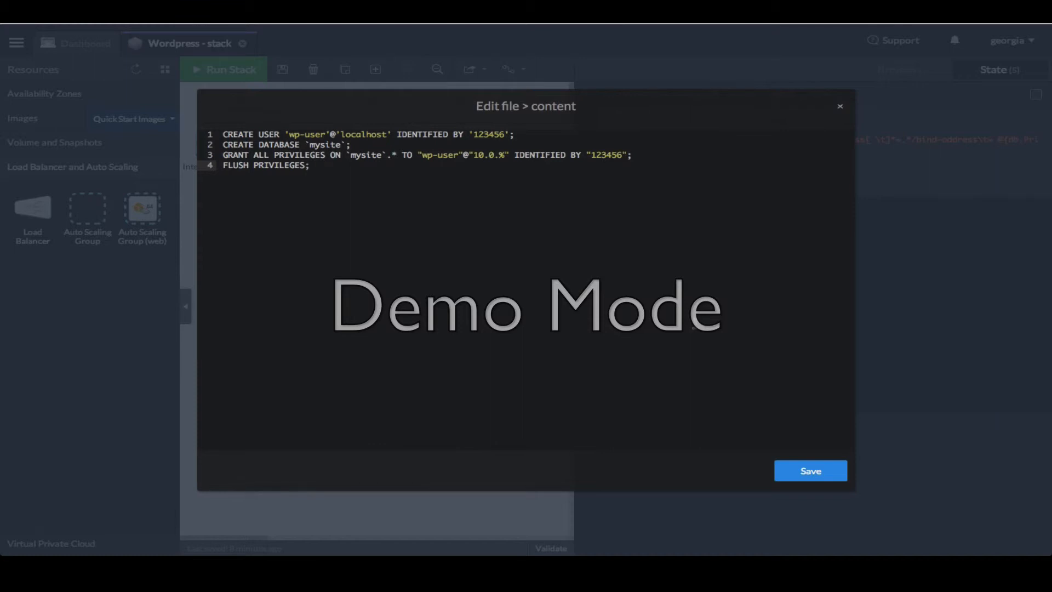
{"action": "left_click", "coordinate": [827, 478]}
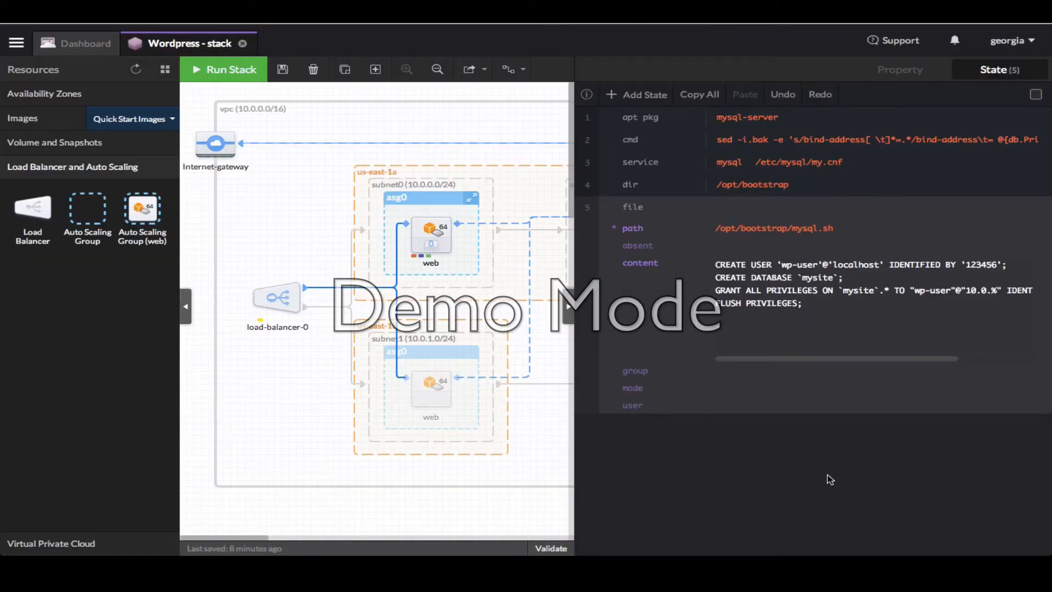
{"action": "left_click", "coordinate": [733, 389]}
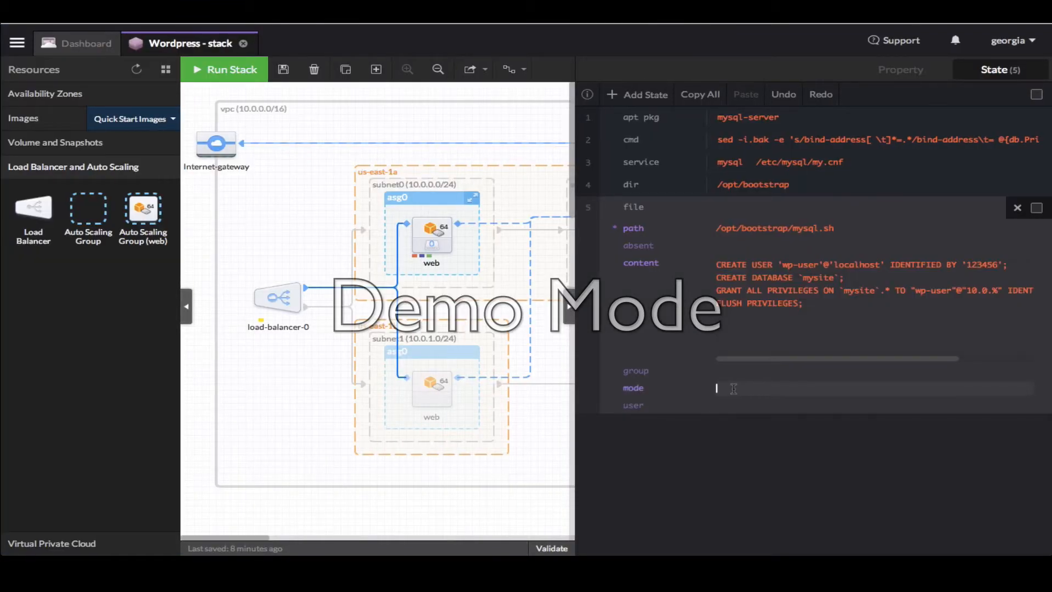
{"action": "type", "text": "644"}
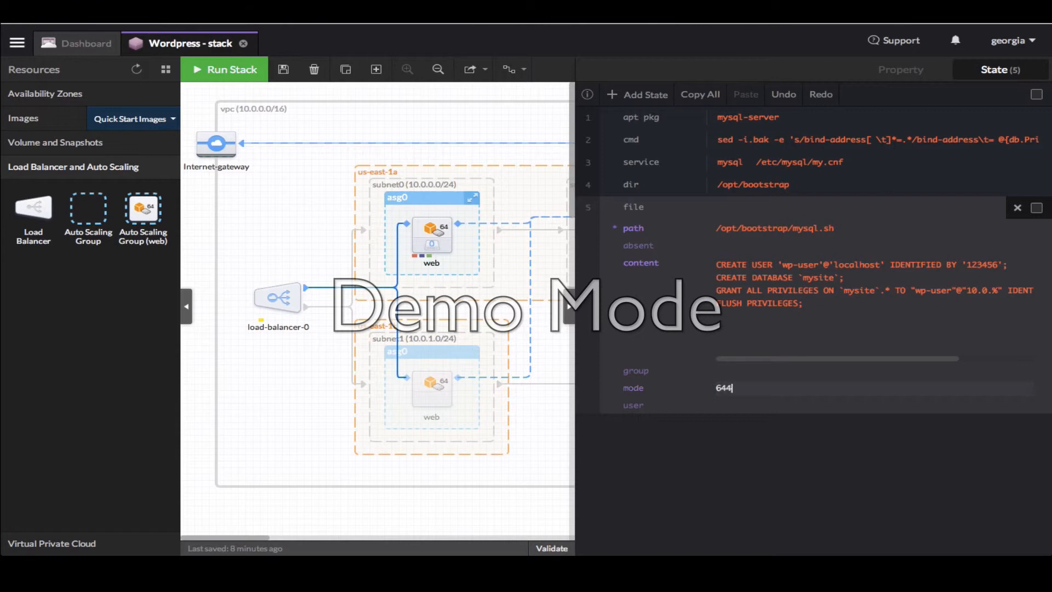
Add a cmd state running mysql -uroot < /opt/bootstrap/mysql.sh, skipped if /opt/bootstrap/done exists
{"action": "left_click", "coordinate": [644, 95]}
{"action": "type", "text": "cmd"}
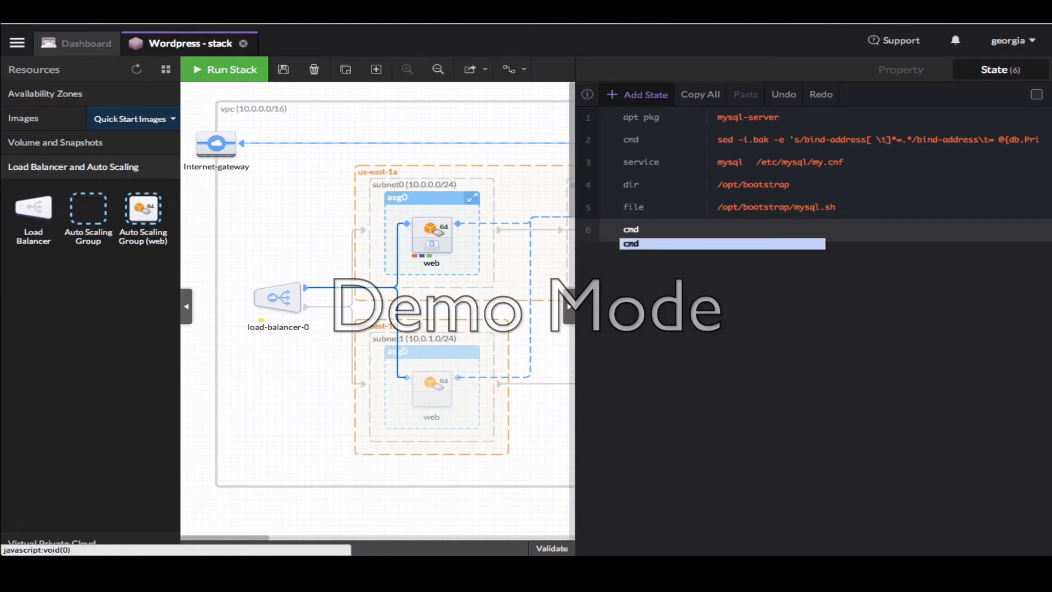
{"action": "key", "text": "Return"}
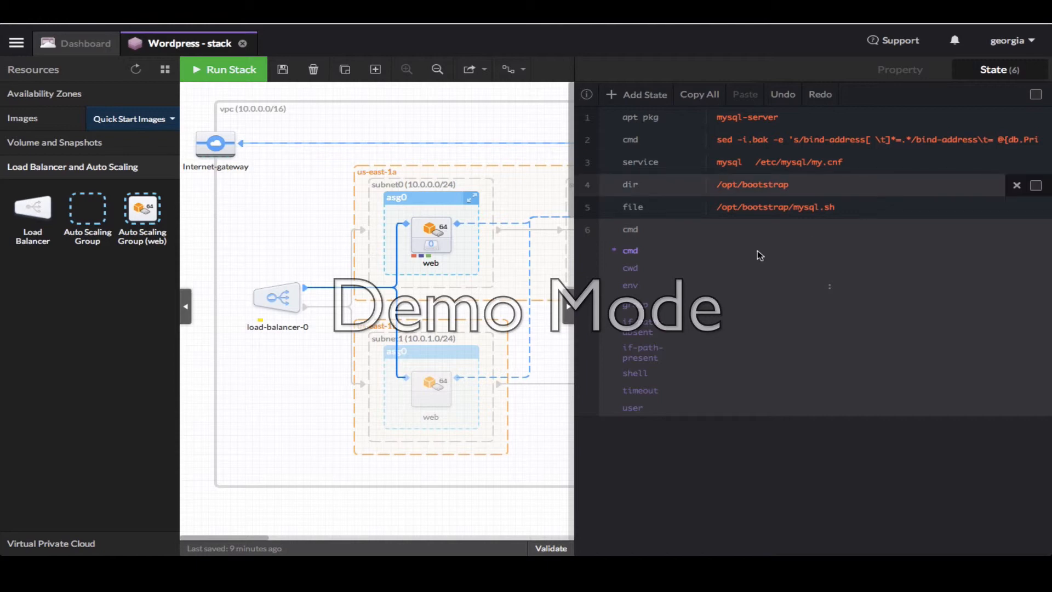
{"action": "left_click", "coordinate": [738, 250]}
{"action": "type", "text": "mysql -uroot < /opt/bootstrap/mysql.sh && touch /opt/bootstrap/done"}
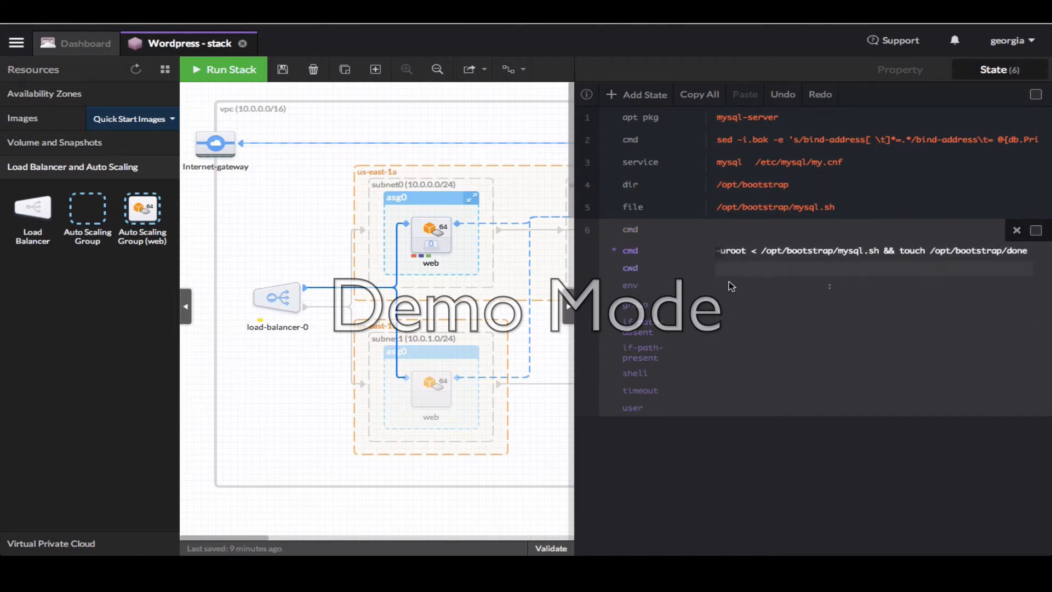
{"action": "left_click", "coordinate": [752, 324]}
{"action": "type", "text": "touch /opt/bootstrap/done"}
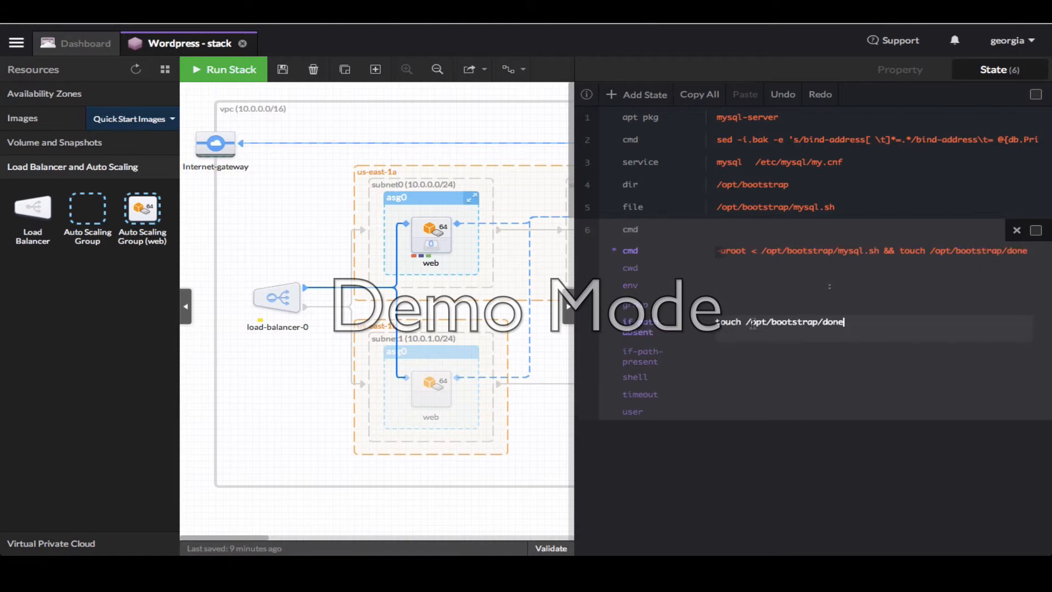
{"action": "left_click_drag", "start_coordinate": [746, 324], "coordinate": [688, 323]}
{"action": "key", "text": "BackSpace"}
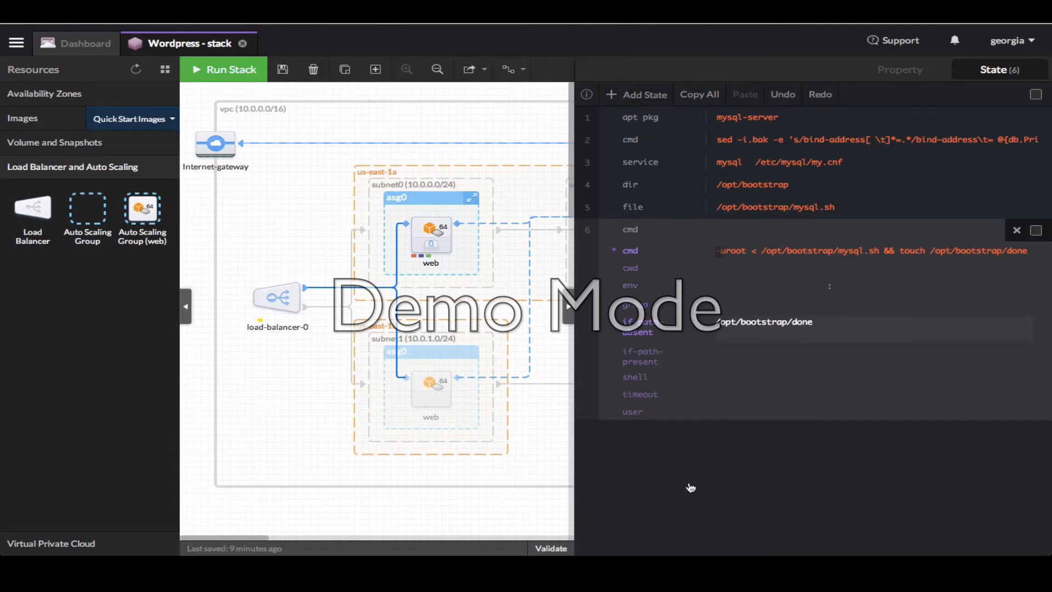
{"action": "left_click", "coordinate": [721, 527]}
{"action": "left_click", "coordinate": [582, 232]}
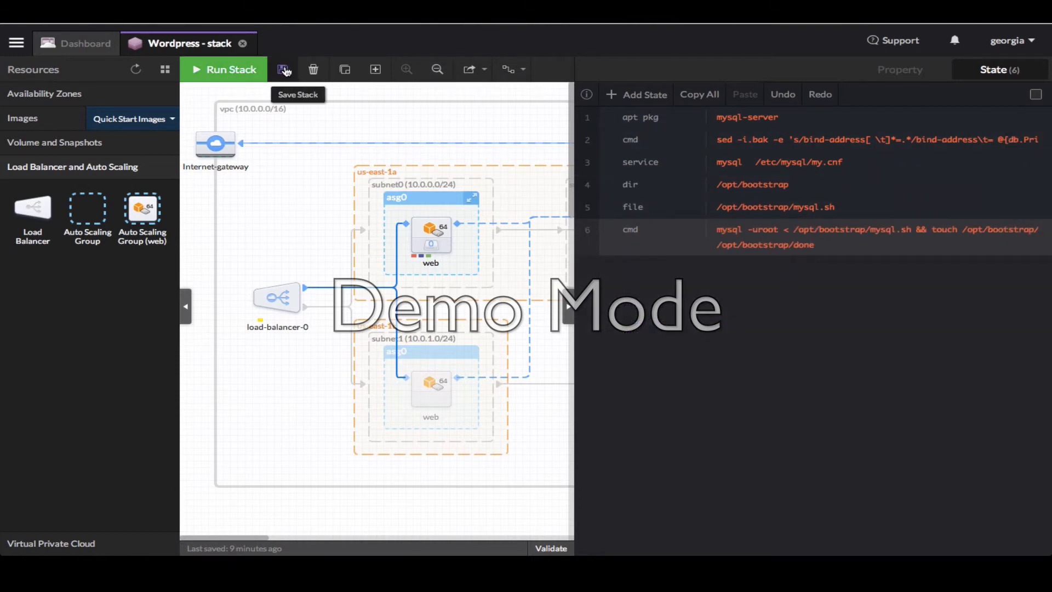
Save the stack and open the states of the web instance in asg0
{"action": "left_click", "coordinate": [519, 90]}
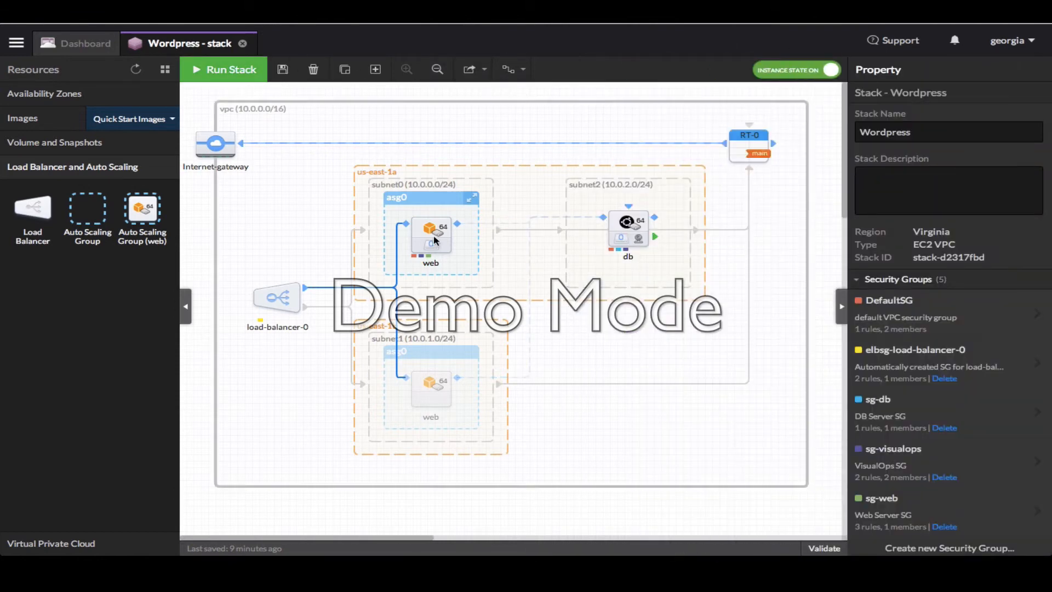
{"action": "left_click", "coordinate": [433, 236]}
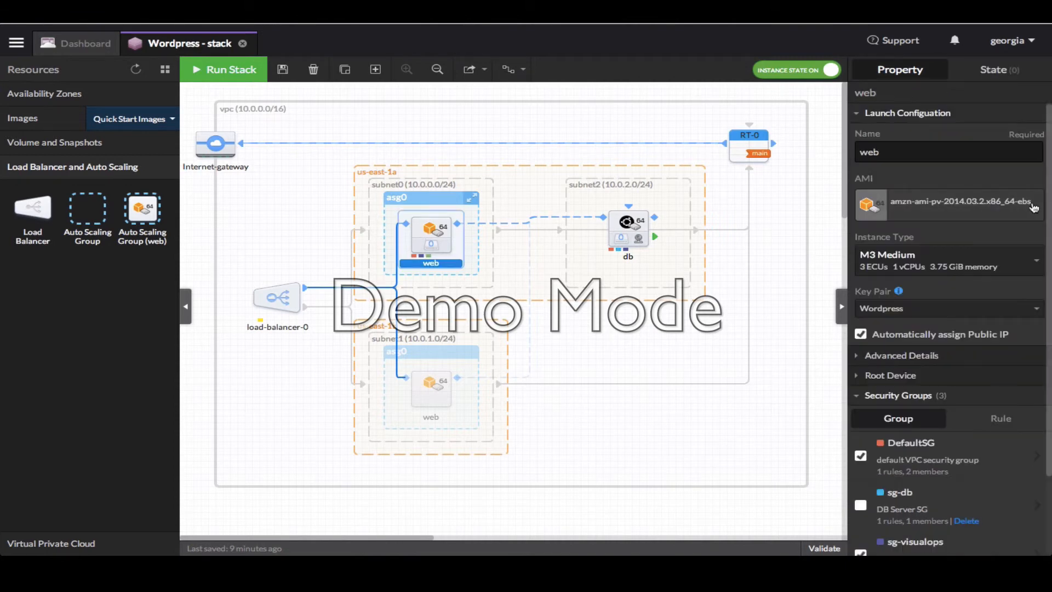
{"action": "left_click", "coordinate": [998, 69]}
Add a yum pkg state installing httpd, php, php-fpm and php-mysql
{"action": "left_click", "coordinate": [807, 222]}
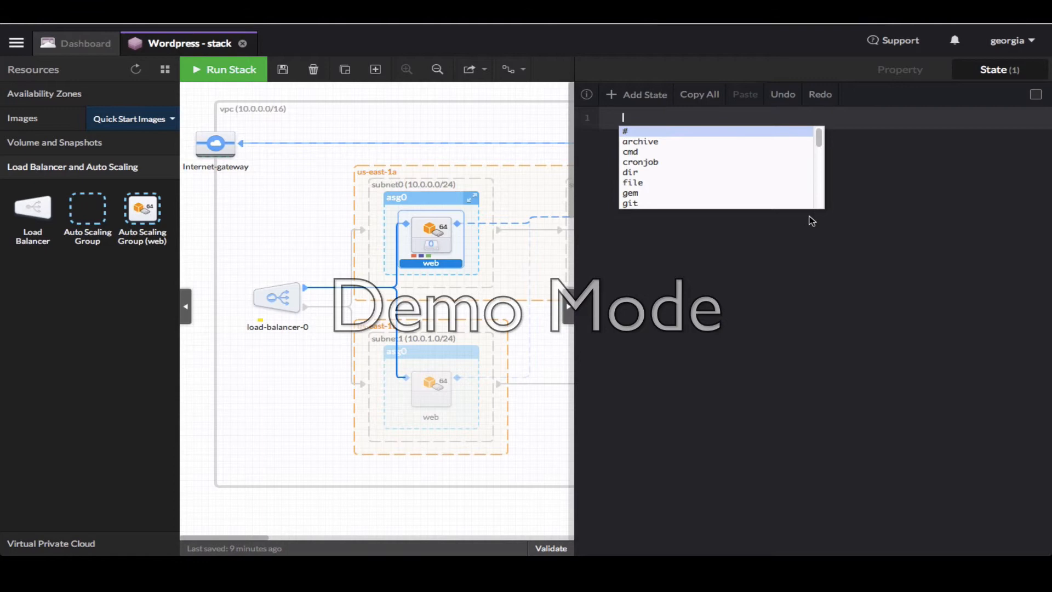
{"action": "type", "text": "yum"}
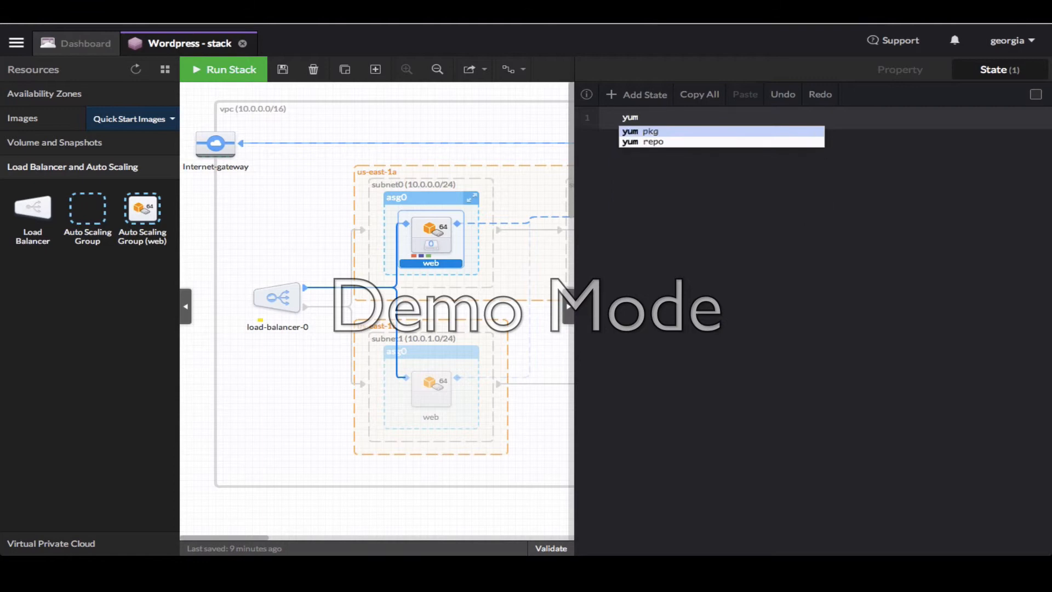
{"action": "key", "text": "Return"}
{"action": "key", "text": "Tab"}
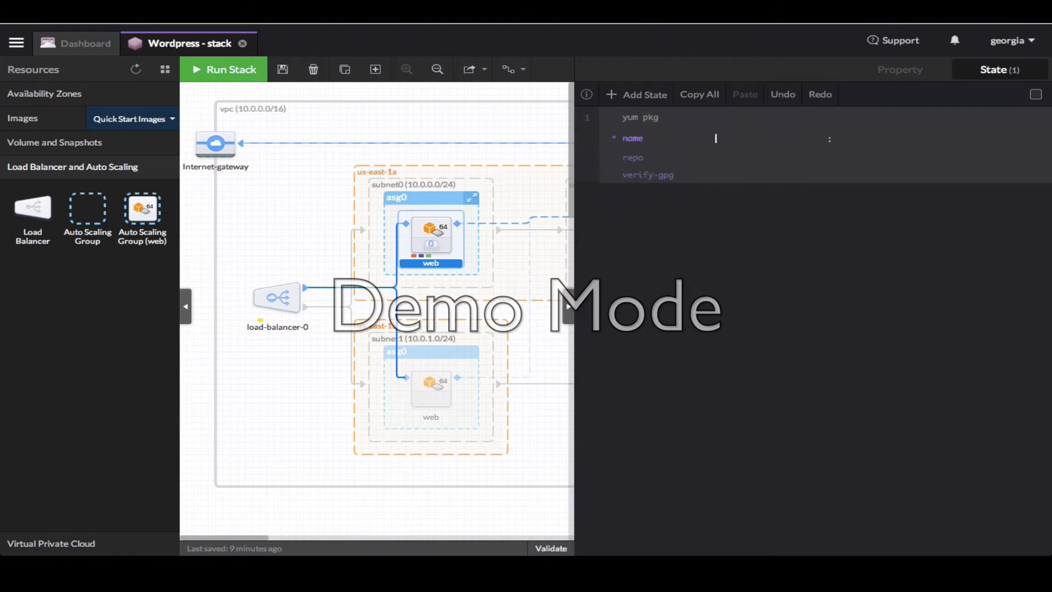
{"action": "type", "text": "httpd"}
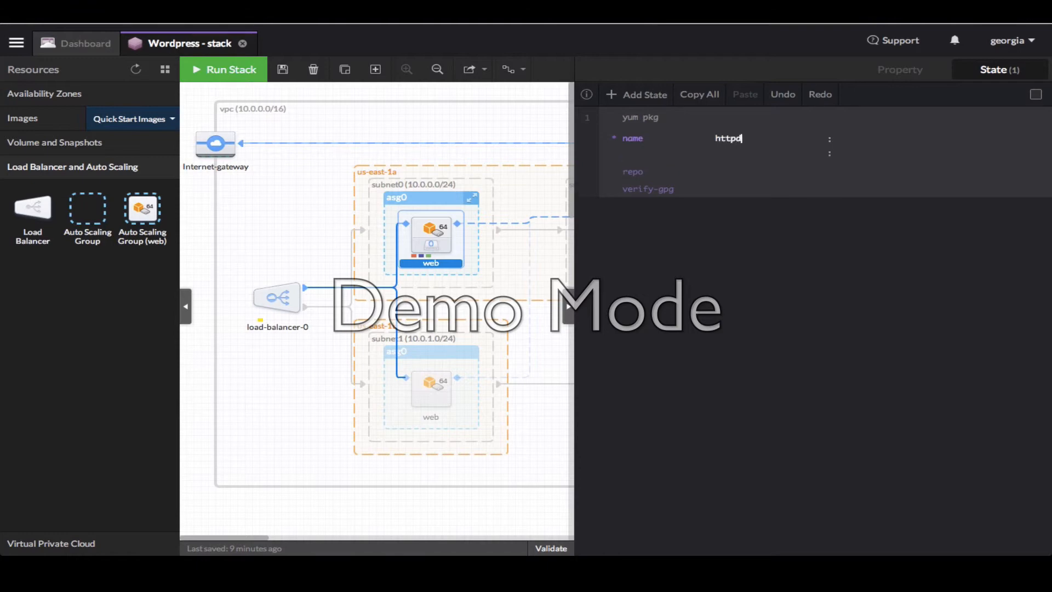
{"action": "key", "text": "Return"}
{"action": "type", "text": "php"}
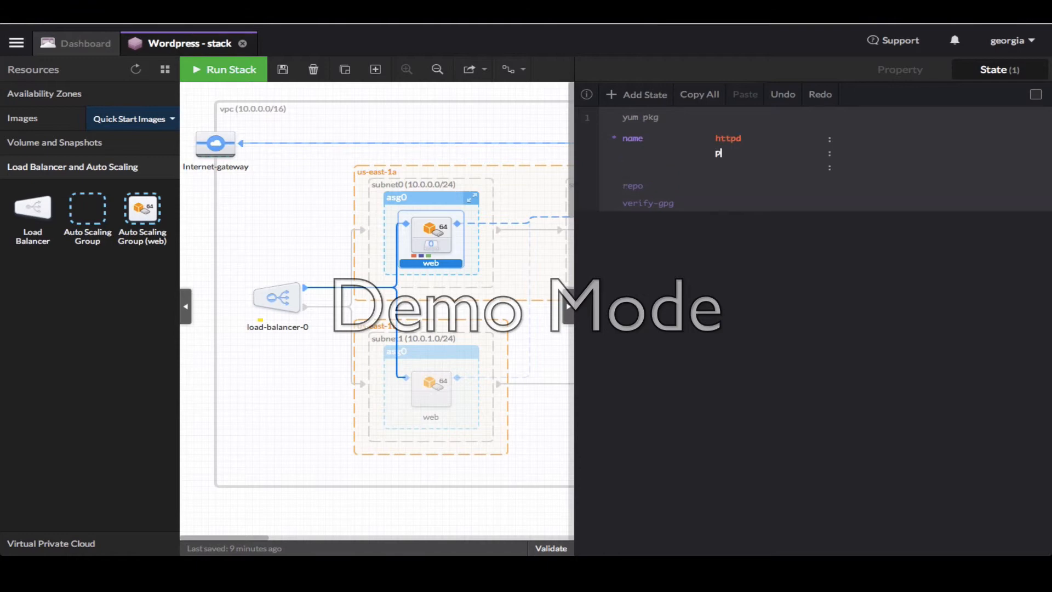
{"action": "key", "text": "Tab"}
{"action": "type", "text": "php-fpm"}
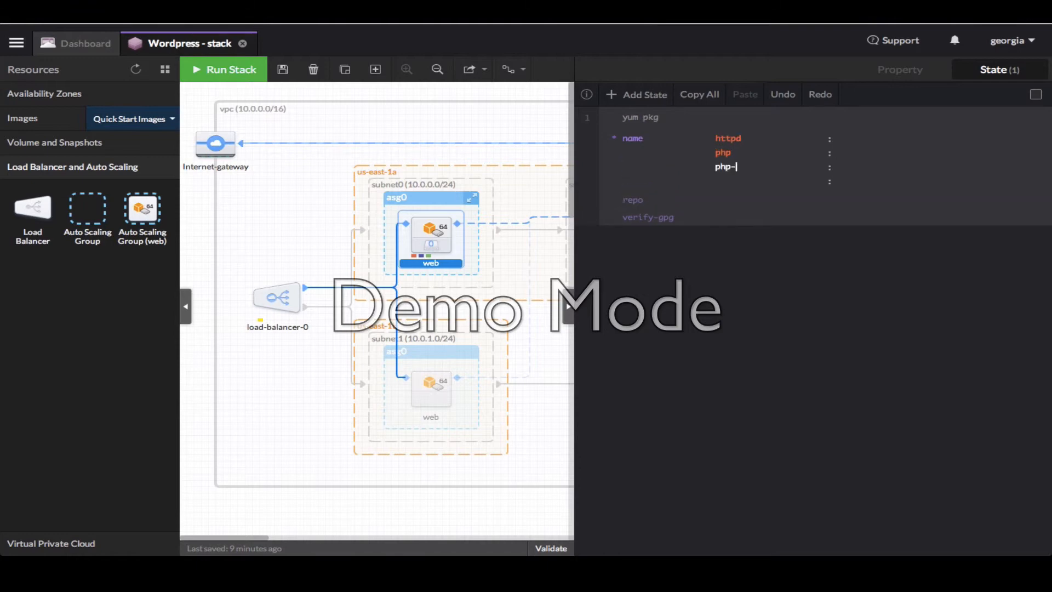
{"action": "key", "text": "Tab"}
{"action": "type", "text": "php-mysql"}
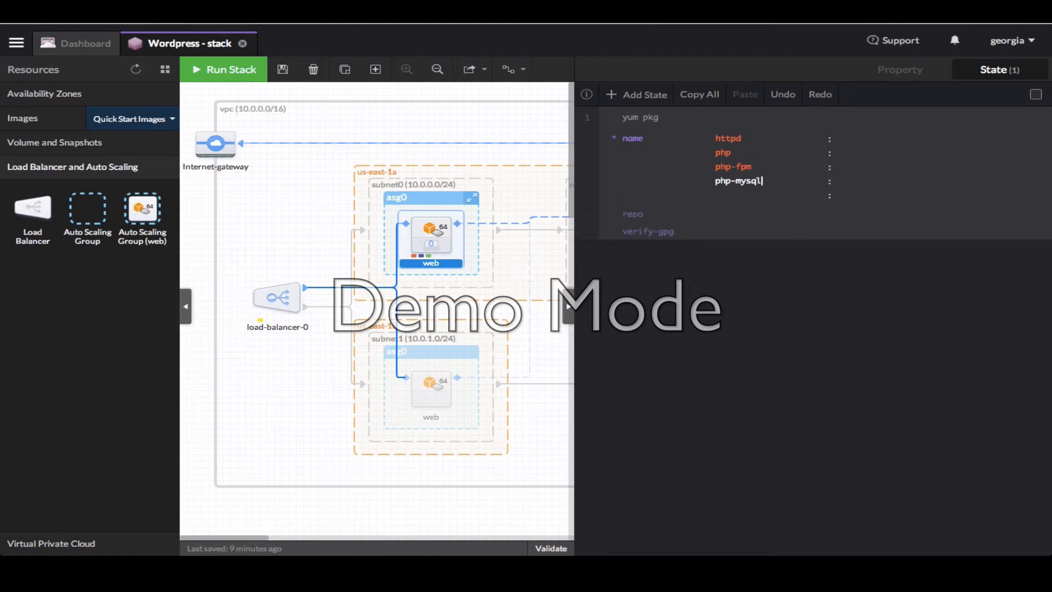
Add an archive state unpacking WordPress latest.zip into /var/www/html/, skipped if /var/www/html/wordpress exists
{"action": "left_click", "coordinate": [634, 96]}
{"action": "type", "text": "arc"}
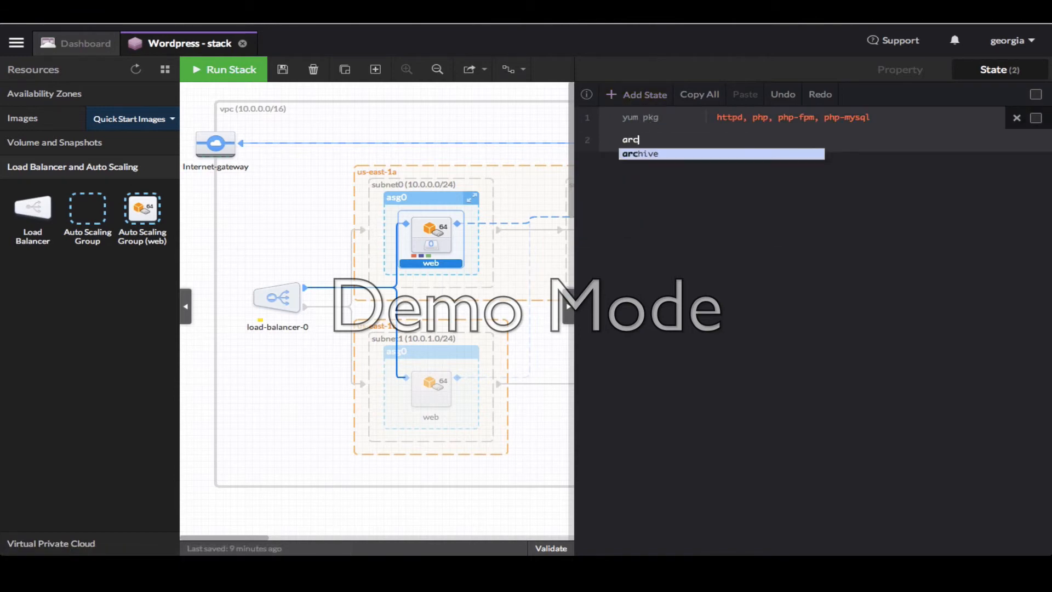
{"action": "key", "text": "Return"}
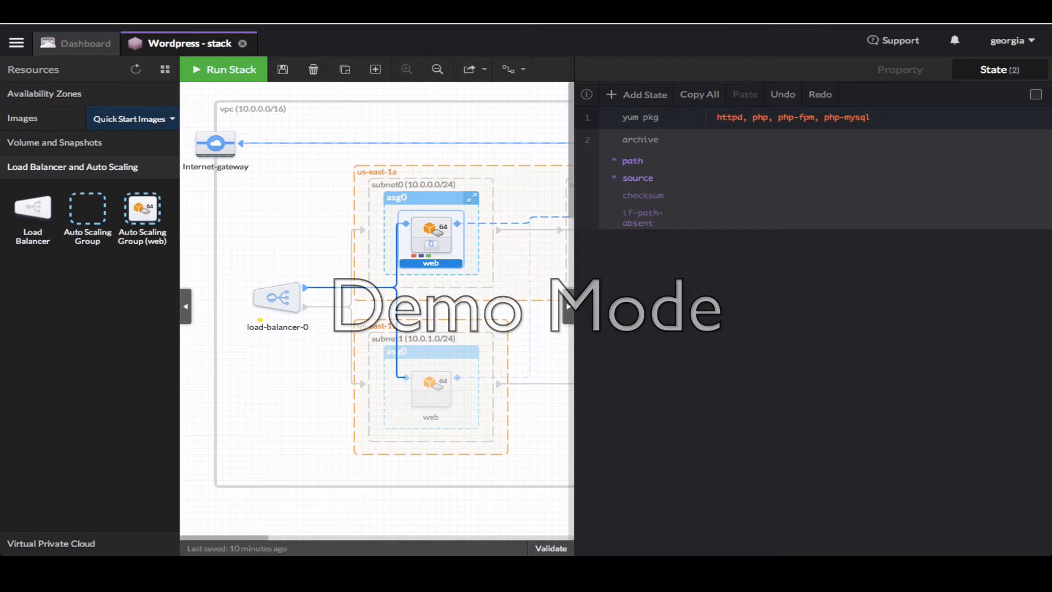
{"action": "left_click", "coordinate": [722, 178]}
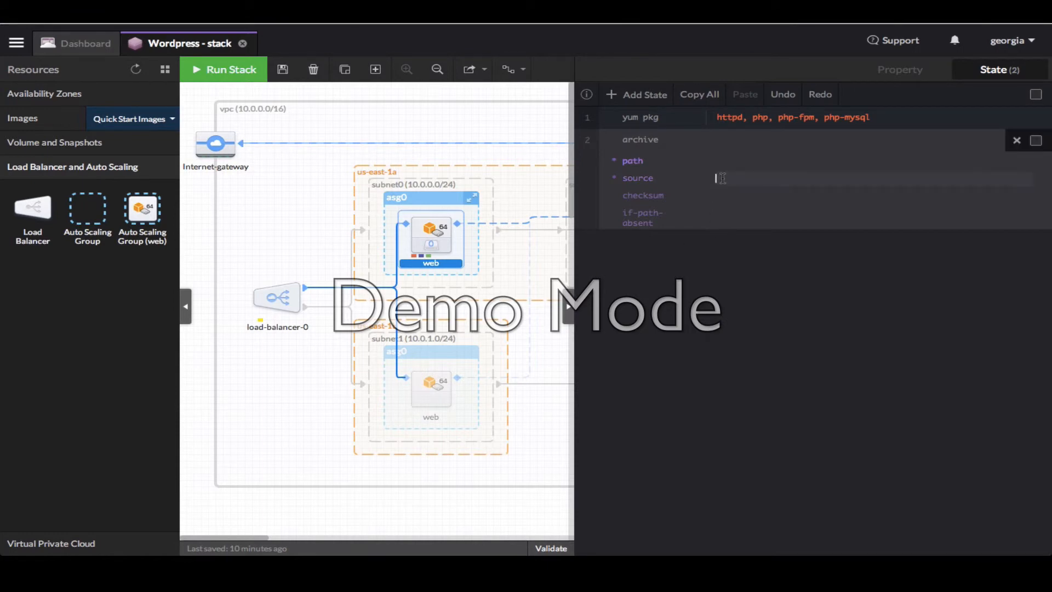
{"action": "type", "text": "http://wordpress.org/latest.zip"}
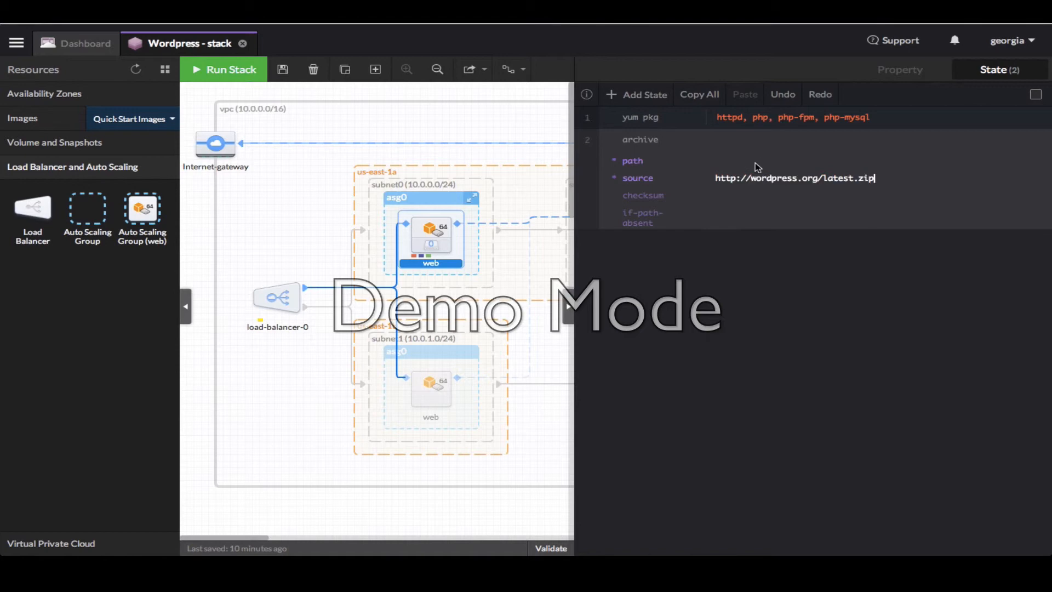
{"action": "left_click", "coordinate": [731, 161]}
{"action": "type", "text": "/var/www/html/"}
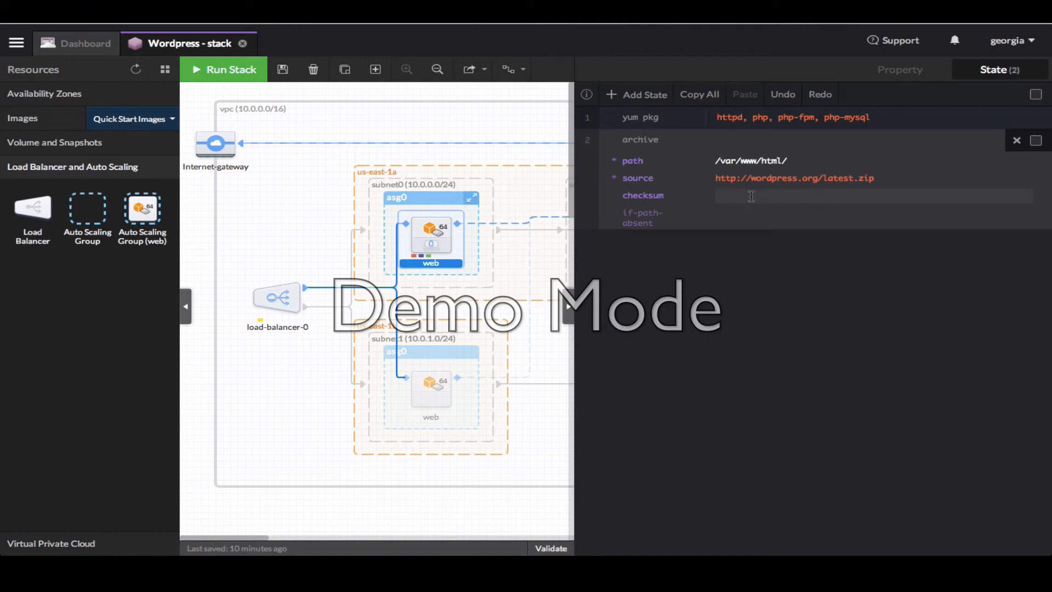
{"action": "left_click", "coordinate": [731, 214]}
{"action": "type", "text": "/var/www/html/"}
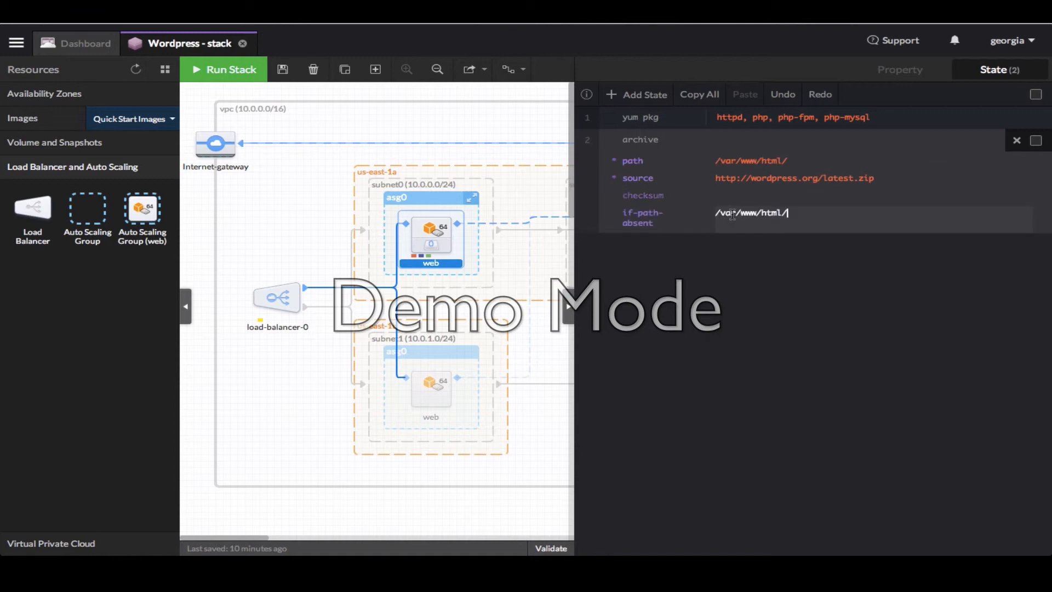
{"action": "type", "text": "wordpress"}
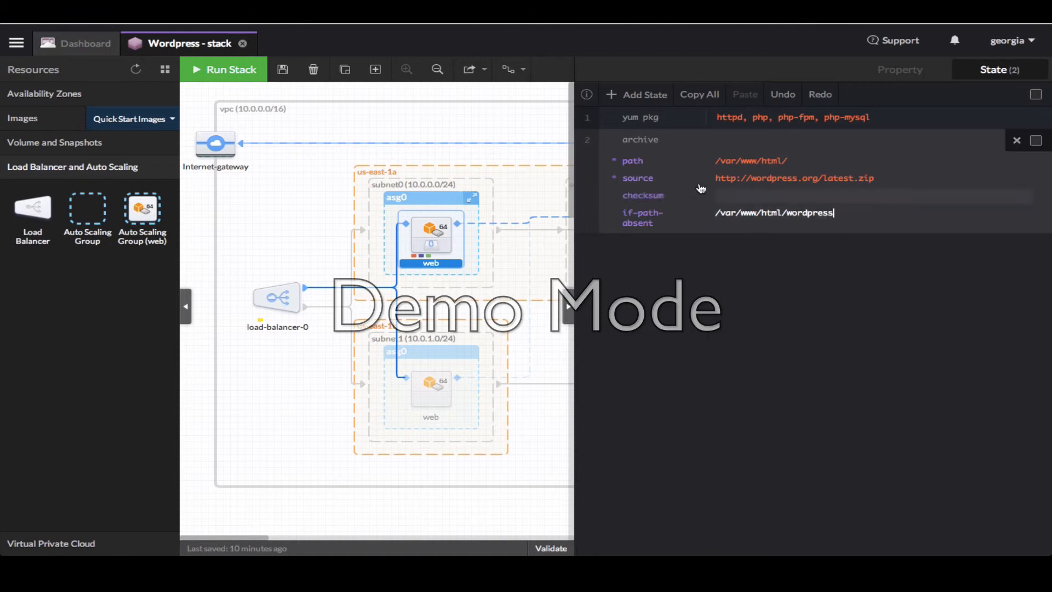
{"action": "left_click", "coordinate": [626, 101]}
{"action": "left_click", "coordinate": [627, 99]}
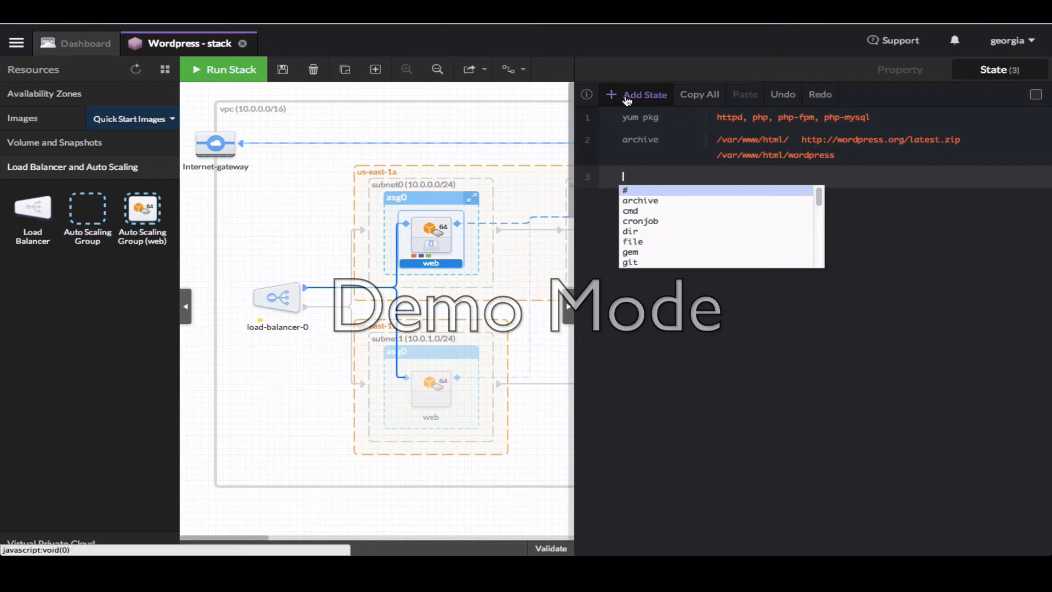
Make the third state a file at /var/www/html/wordpress/wp-config.php with the pasted wp-config content
{"action": "type", "text": "file"}
{"action": "key", "text": "Return"}
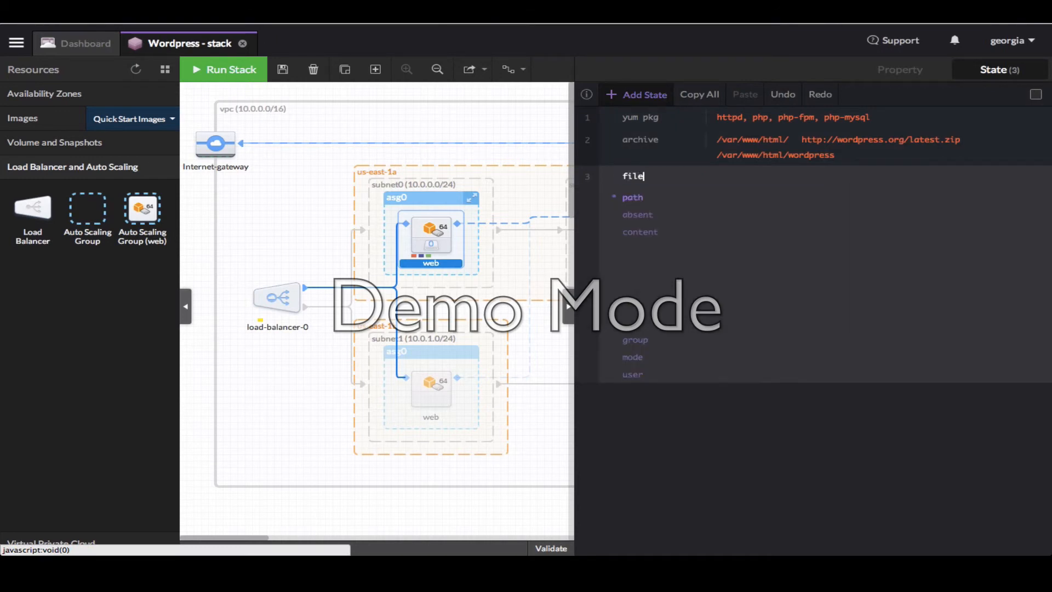
{"action": "left_click", "coordinate": [740, 194]}
{"action": "type", "text": "/var/www/html/wordpress/wp-config.php"}
{"action": "left_click", "coordinate": [834, 269]}
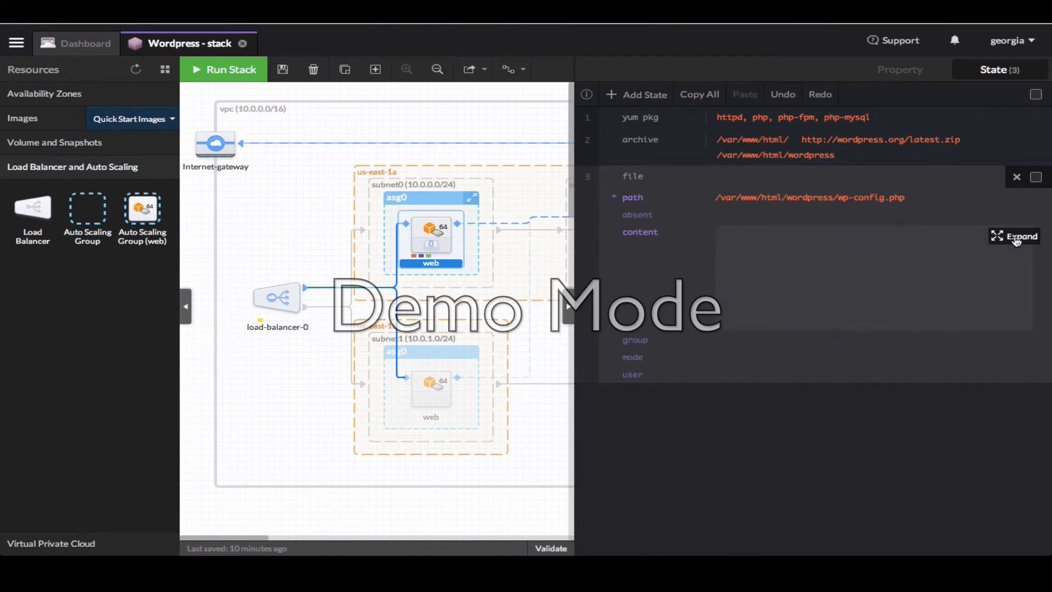
{"action": "left_click", "coordinate": [1016, 236]}
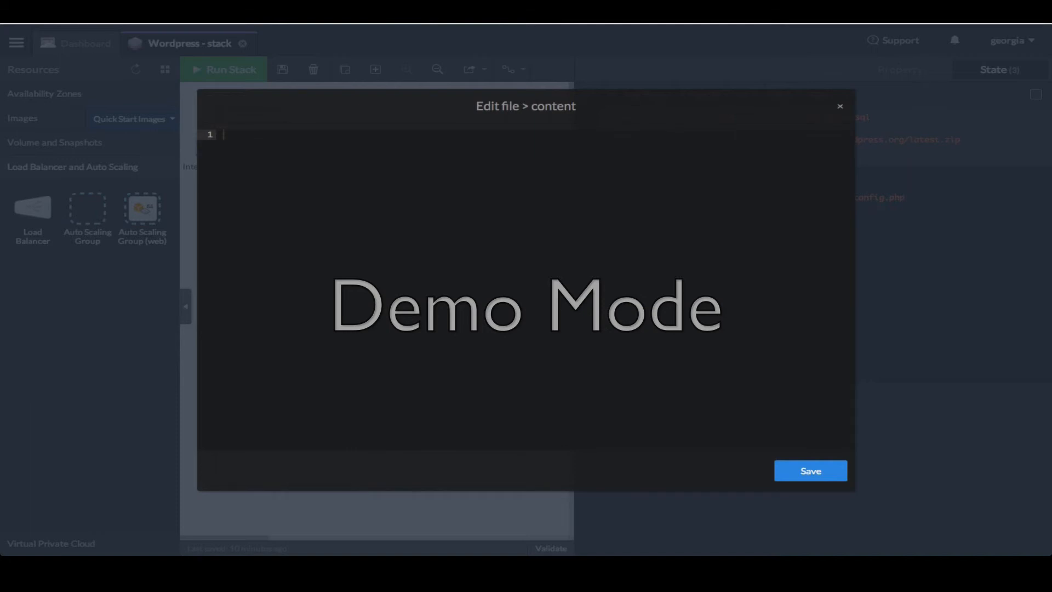
{"action": "key", "text": "ctrl+v"}
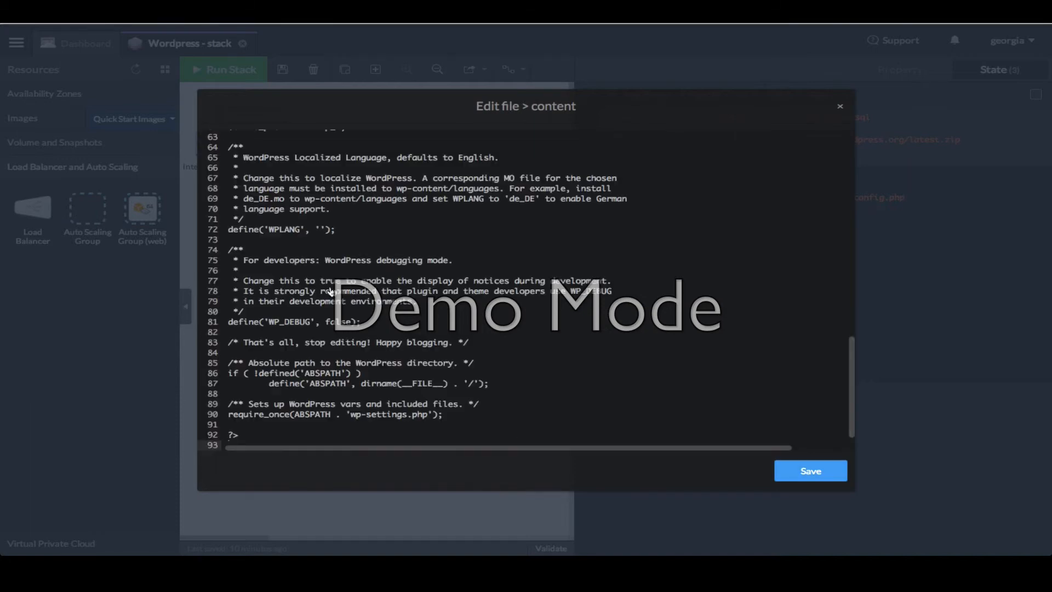
Set DB_HOST in wp-config to @{db.PrivateIpAddress} and save the file content
{"action": "scroll", "coordinate": [420, 228], "scroll_direction": "up", "scroll_amount": 15}
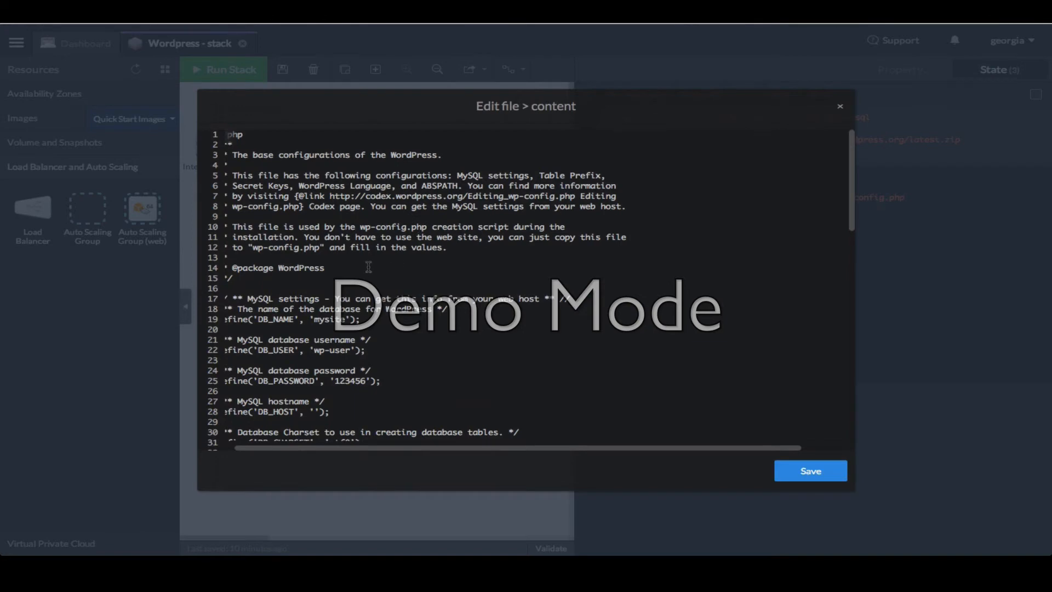
{"action": "scroll", "coordinate": [368, 266], "scroll_direction": "down", "scroll_amount": 3}
{"action": "scroll", "coordinate": [368, 267], "scroll_direction": "down", "scroll_amount": 1}
{"action": "scroll", "coordinate": [368, 267], "scroll_direction": "up", "scroll_amount": 1}
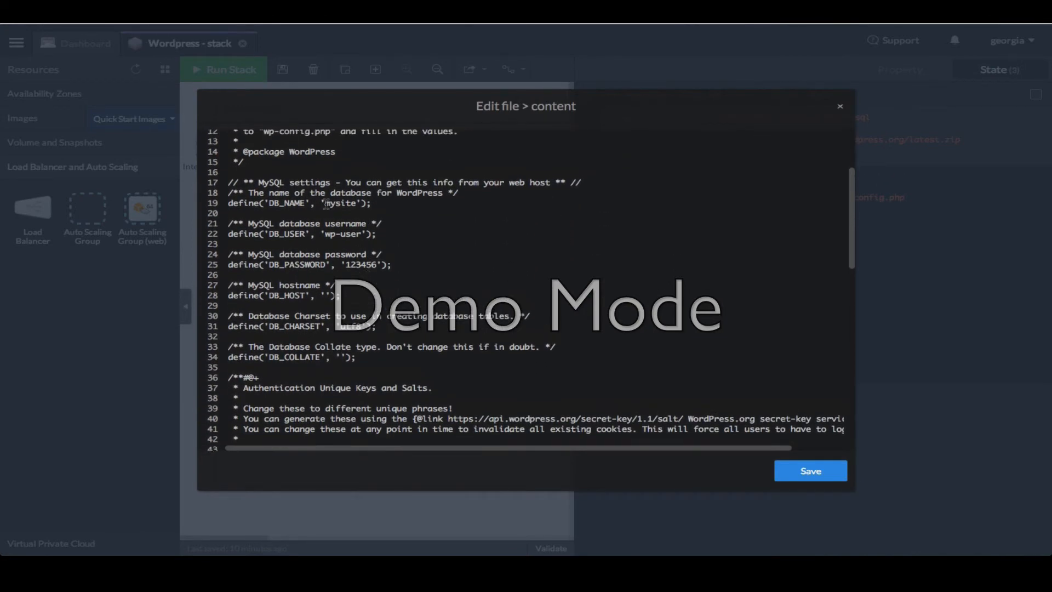
{"action": "left_click_drag", "start_coordinate": [324, 203], "coordinate": [358, 203]}
{"action": "left_click_drag", "start_coordinate": [324, 234], "coordinate": [377, 265]}
{"action": "left_click", "coordinate": [331, 295]}
{"action": "type", "text": "@{"}
{"action": "key", "text": "Down"}
{"action": "key", "text": "Down"}
{"action": "key", "text": "Down"}
{"action": "key", "text": "Down"}
{"action": "key", "text": "Down"}
{"action": "key", "text": "Down"}
{"action": "key", "text": "Down"}
{"action": "key", "text": "Down"}
{"action": "key", "text": "Down"}
{"action": "key", "text": "Down"}
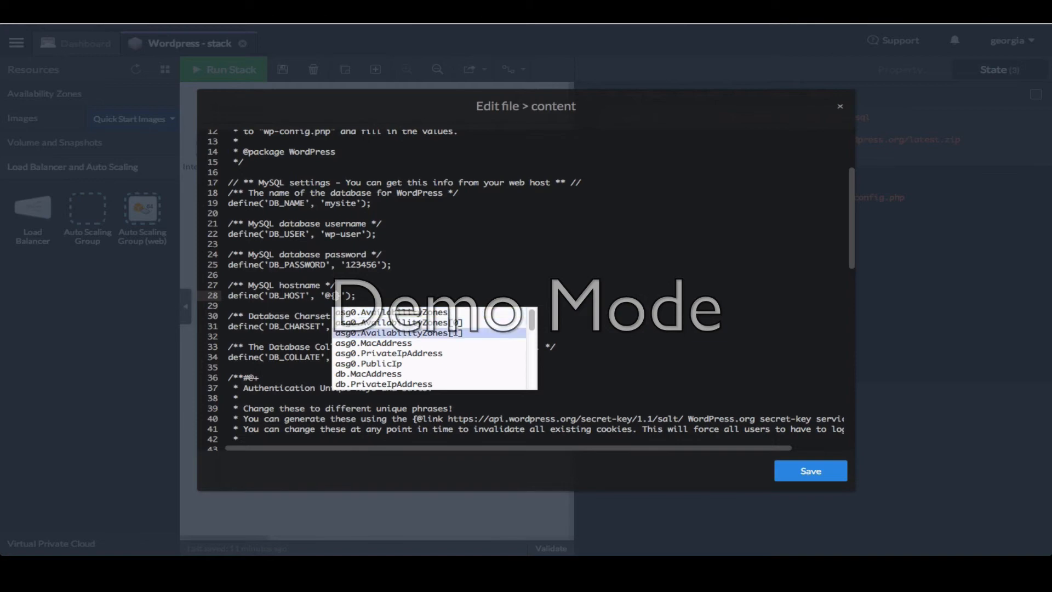
{"action": "key", "text": "Down"}
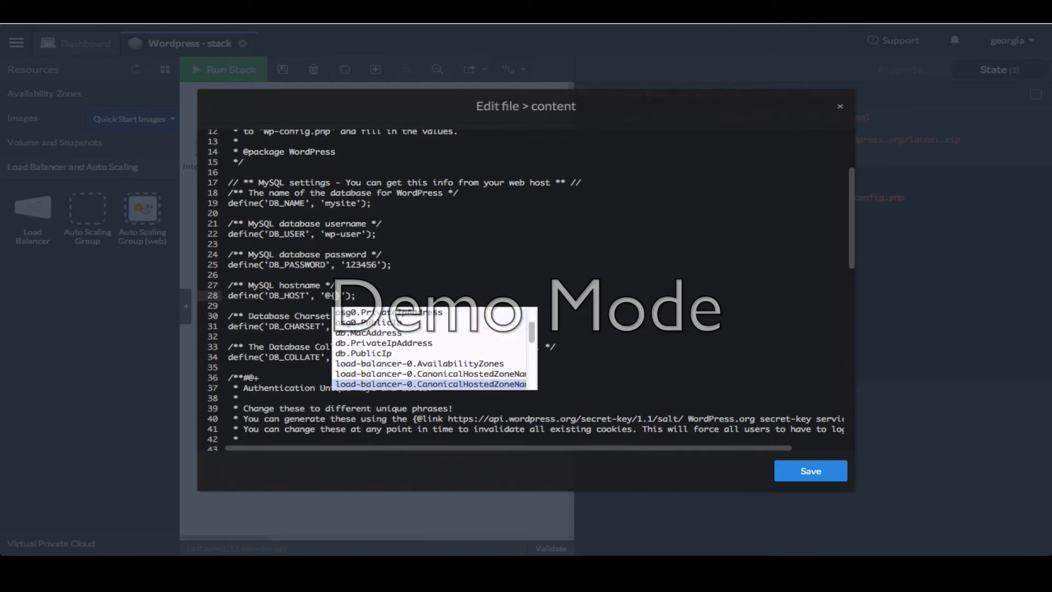
{"action": "key", "text": "Up"}
{"action": "key", "text": "Up"}
{"action": "key", "text": "Up"}
{"action": "key", "text": "Up"}
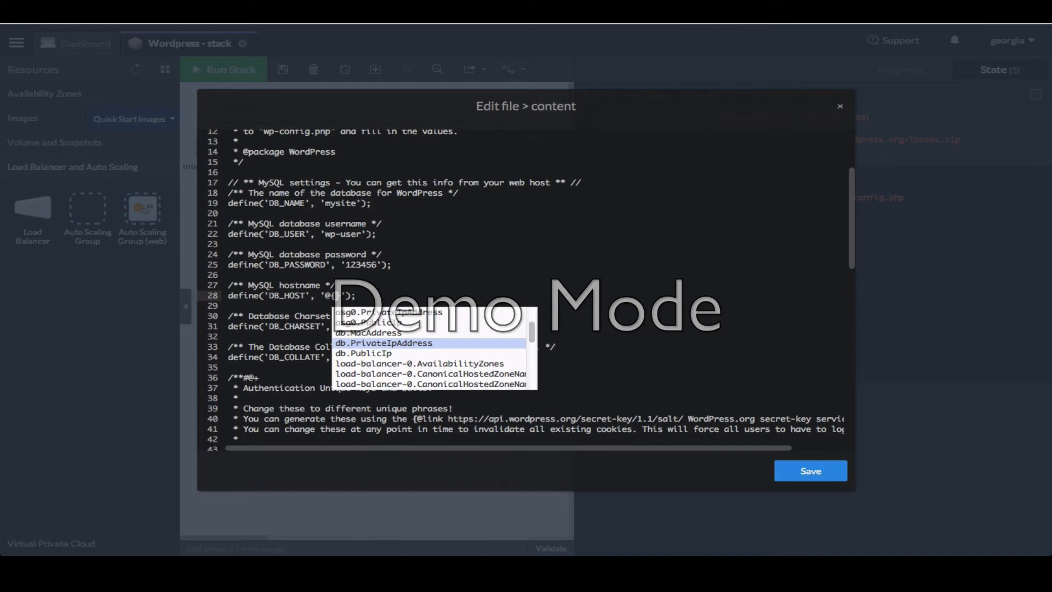
{"action": "key", "text": "Return"}
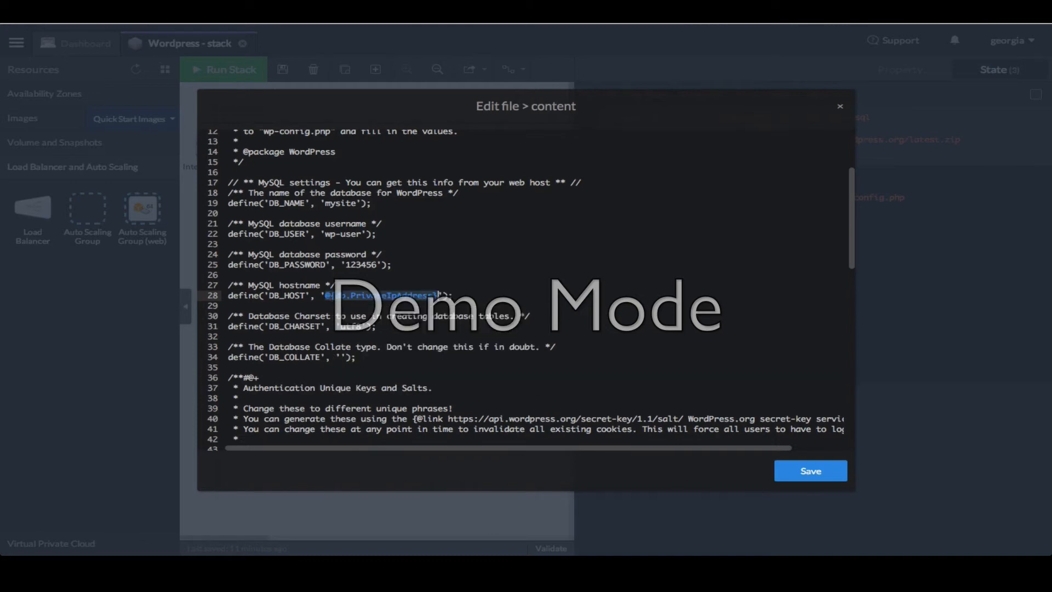
{"action": "left_click", "coordinate": [821, 474]}
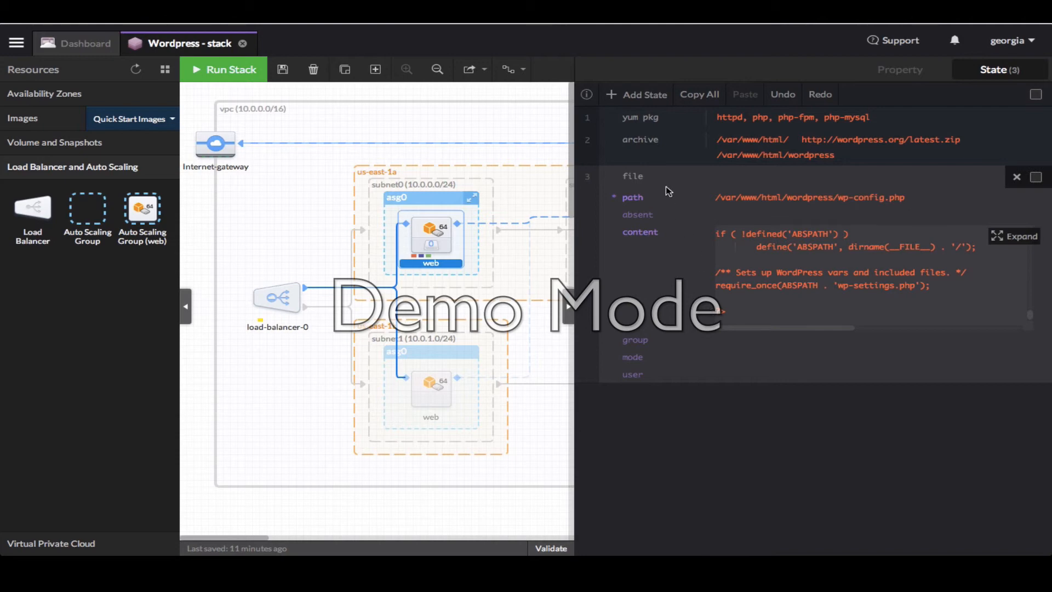
Add a fourth web state that waits on @{db.state.6}
{"action": "left_click", "coordinate": [639, 98]}
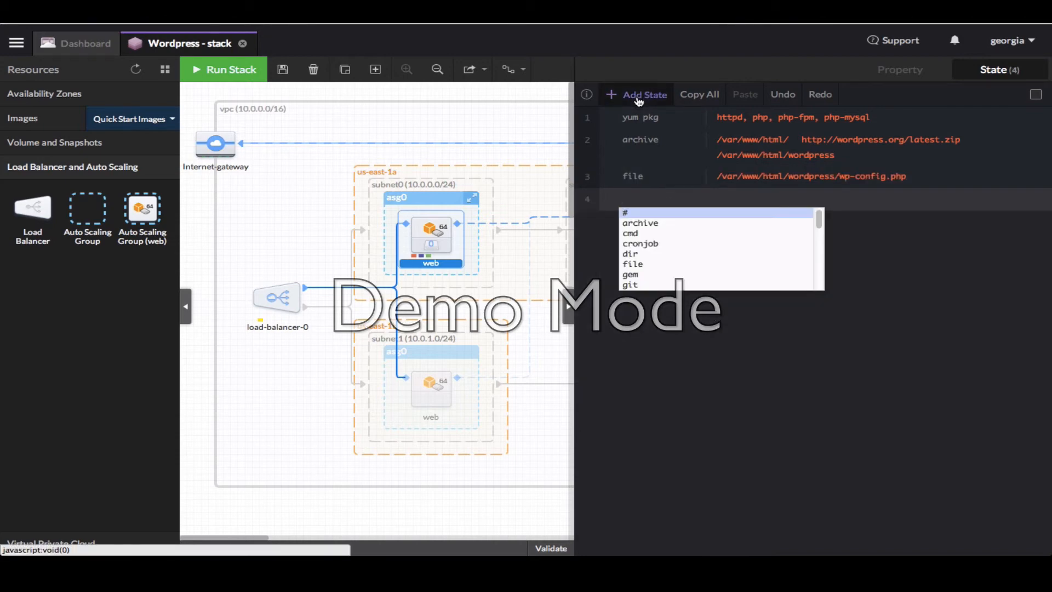
{"action": "type", "text": "wait"}
{"action": "key", "text": "Return"}
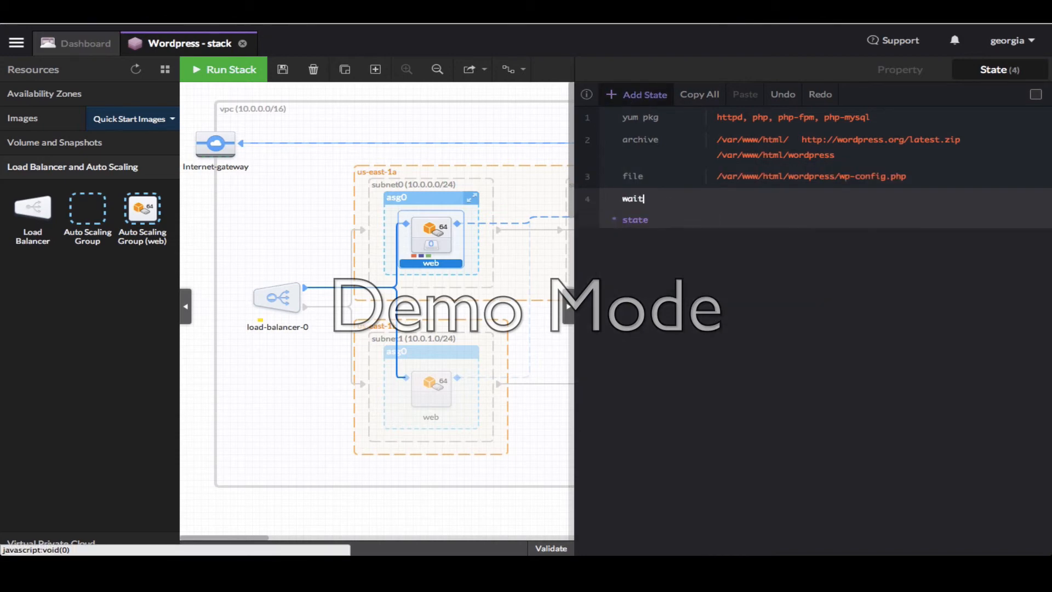
{"action": "key", "text": "Down"}
{"action": "key", "text": "Down"}
{"action": "key", "text": "Down"}
{"action": "key", "text": "Down"}
{"action": "key", "text": "Down"}
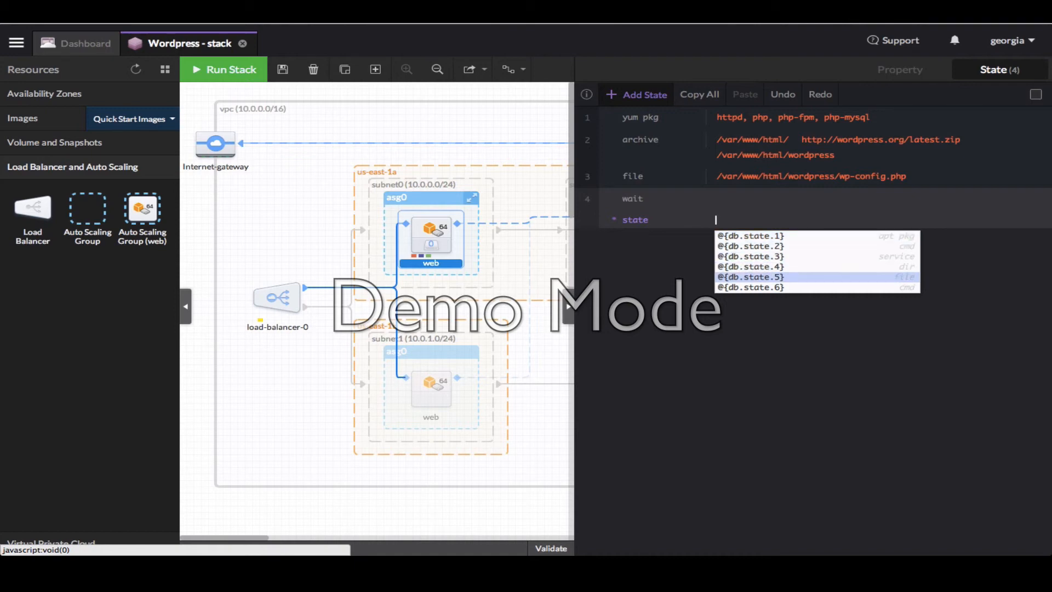
{"action": "key", "text": "Return"}
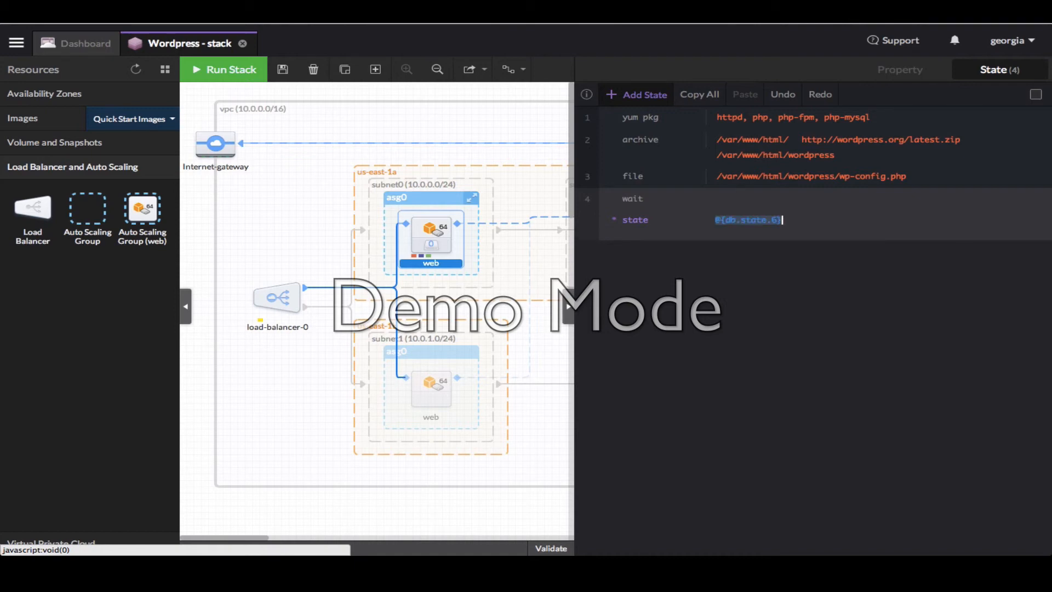
Add a fifth web state: service httpd watching /etc/httpd/conf/httpd.conf
{"action": "left_click", "coordinate": [645, 97]}
{"action": "type", "text": "service"}
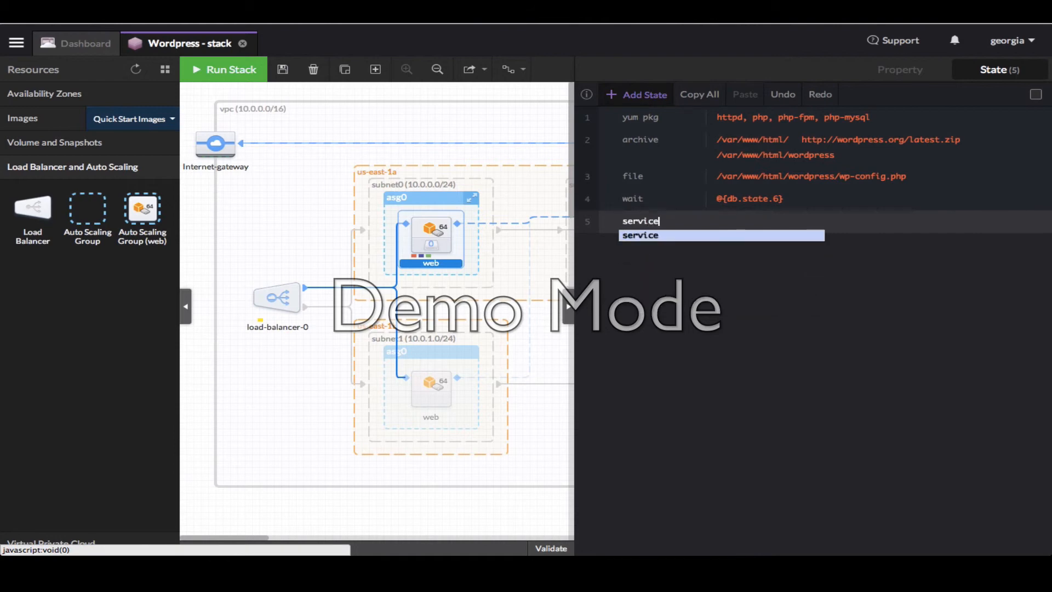
{"action": "key", "text": "Return"}
{"action": "type", "text": "httpd"}
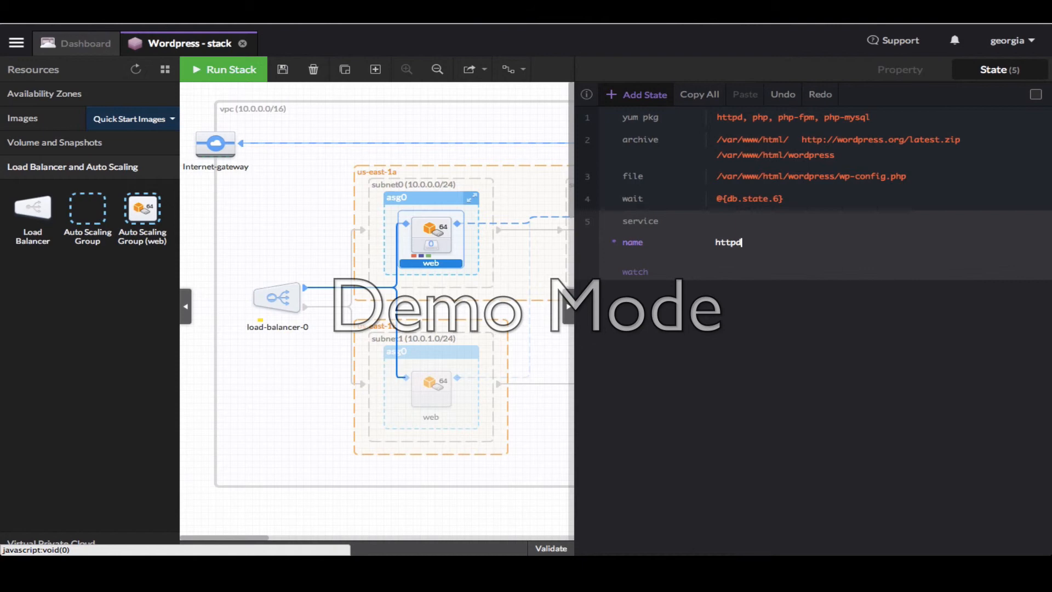
{"action": "key", "text": "Return"}
{"action": "type", "text": "/et"}
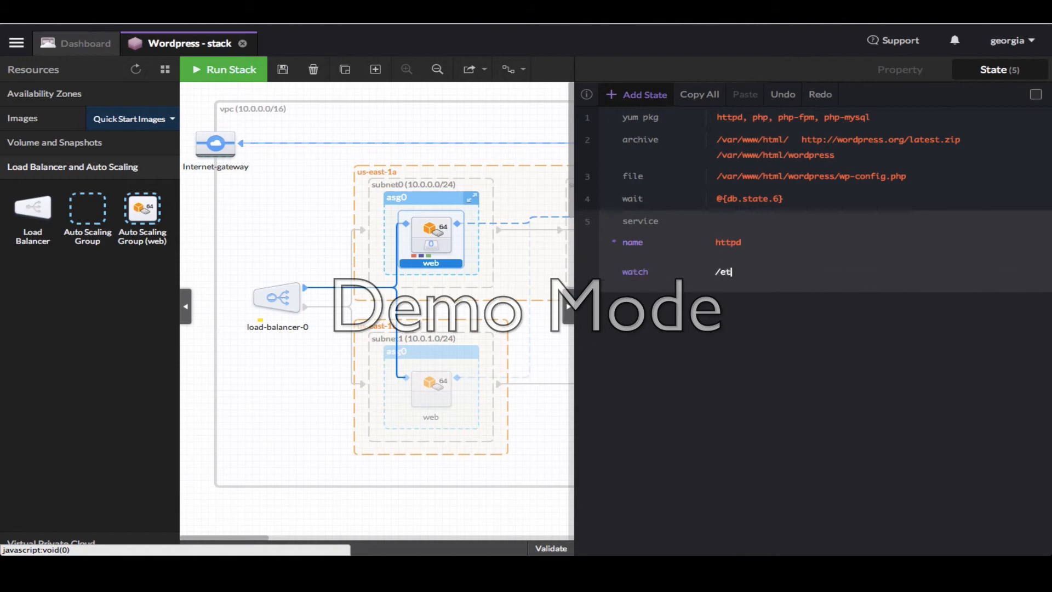
{"action": "type", "text": "c/httpd/conf/httpd.conf"}
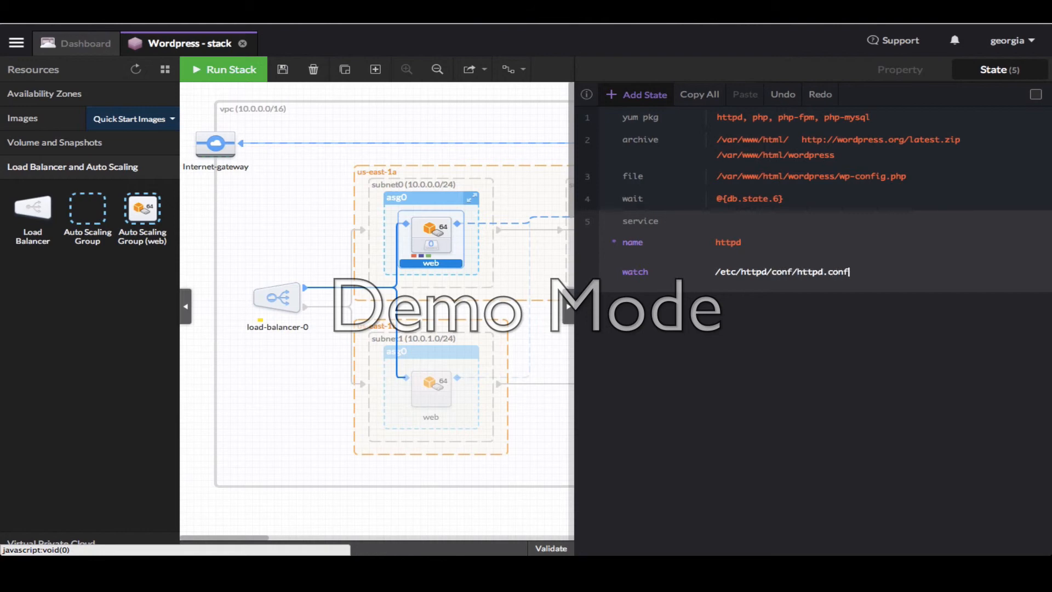
{"action": "left_click", "coordinate": [705, 333]}
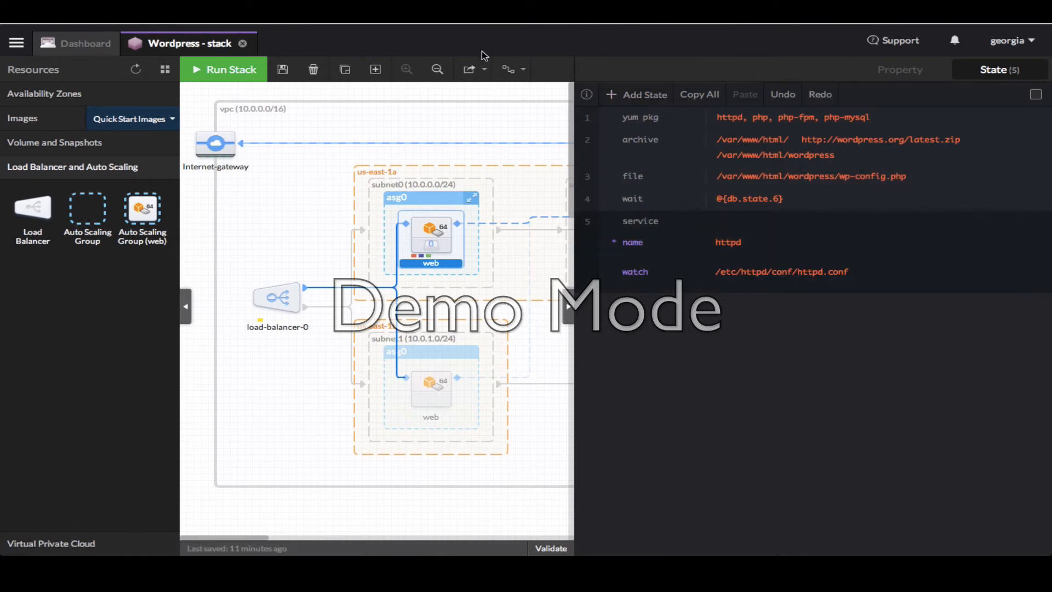
Save the stack and run it as app 'Wordpress' with Testing usage, checking Stack Validation
{"action": "left_click", "coordinate": [504, 96]}
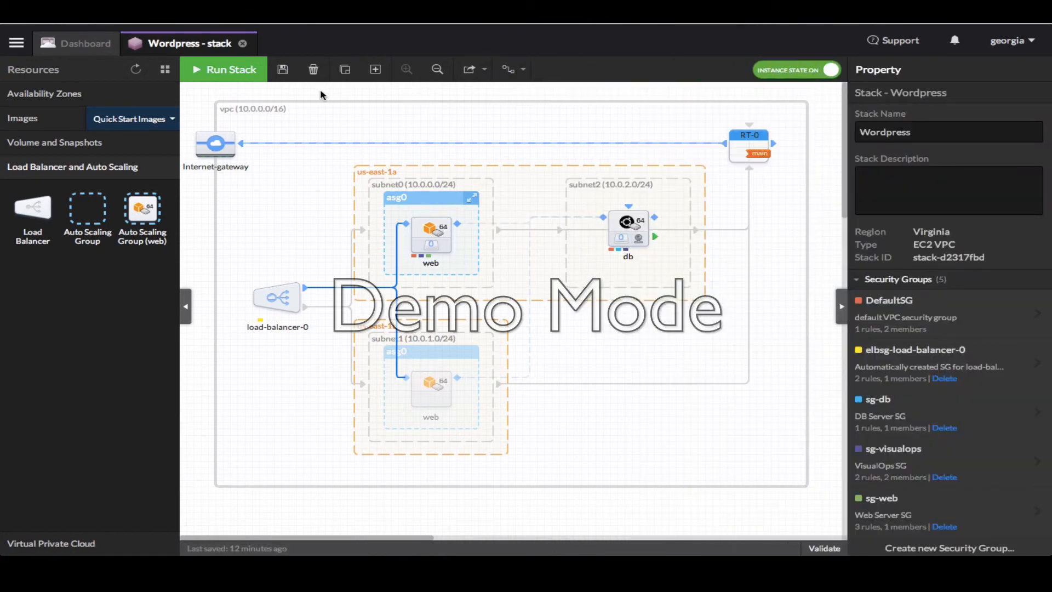
{"action": "left_click", "coordinate": [285, 71]}
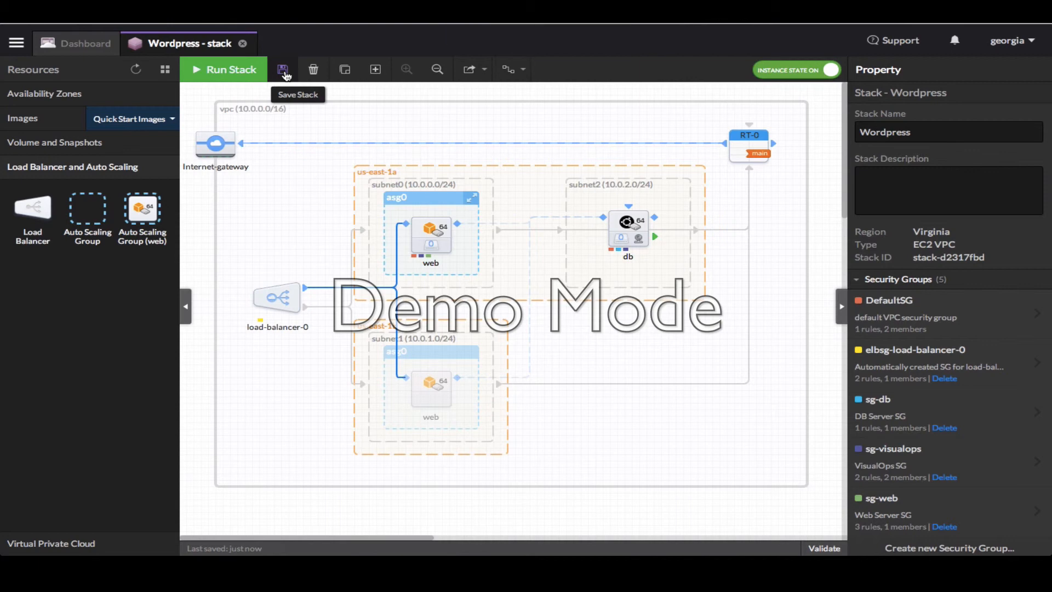
{"action": "left_click", "coordinate": [244, 76]}
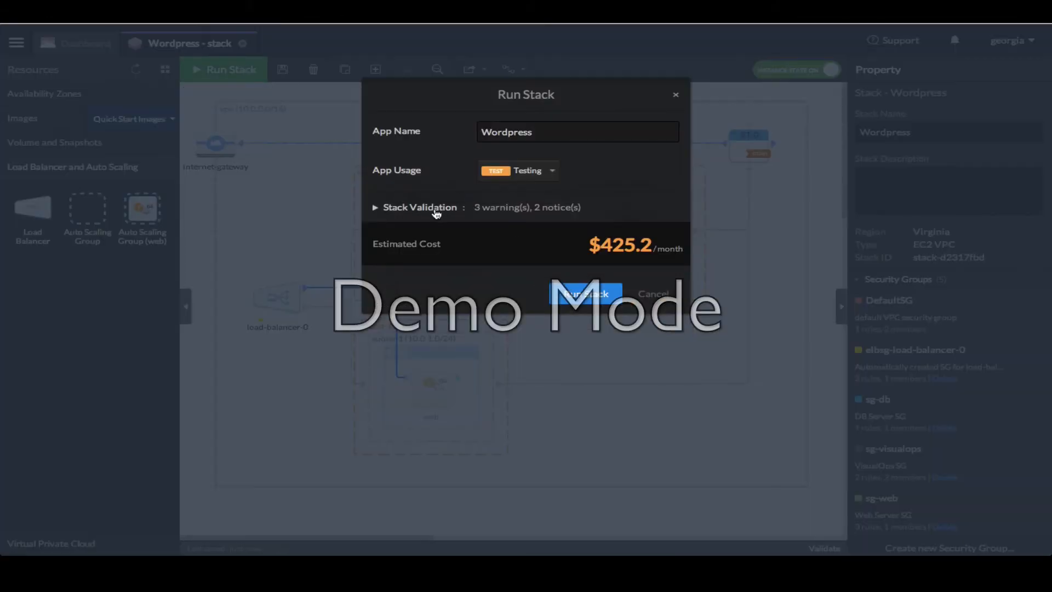
{"action": "left_click_drag", "start_coordinate": [550, 134], "coordinate": [460, 139]}
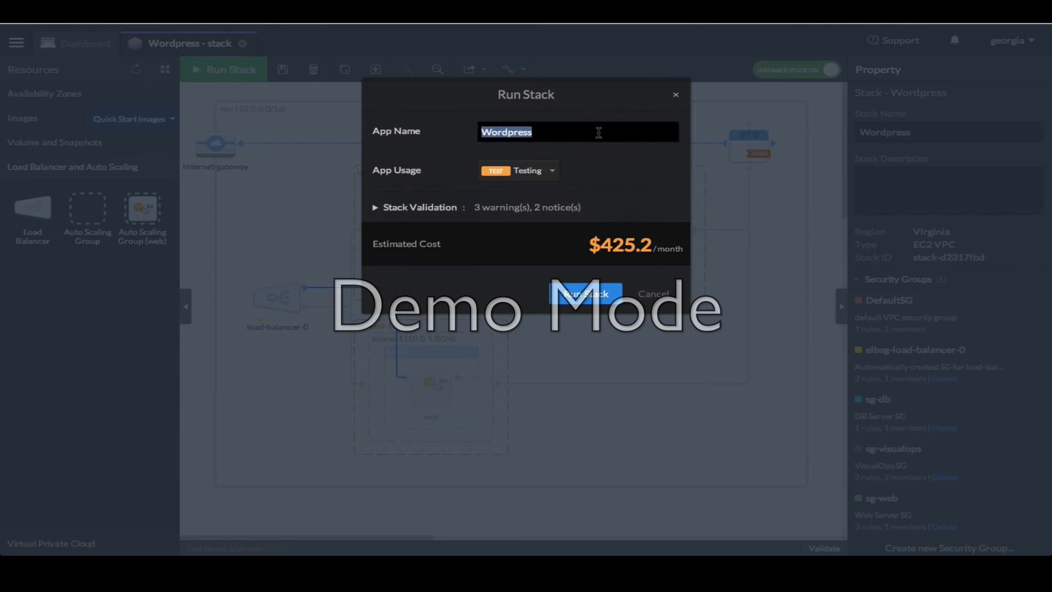
{"action": "left_click", "coordinate": [554, 171]}
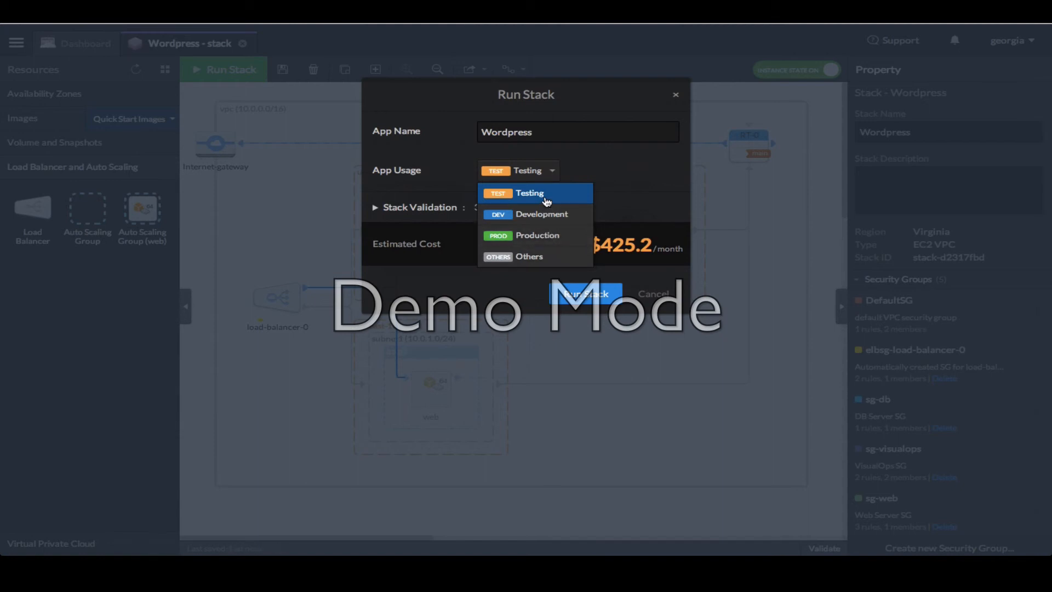
{"action": "left_click", "coordinate": [546, 201]}
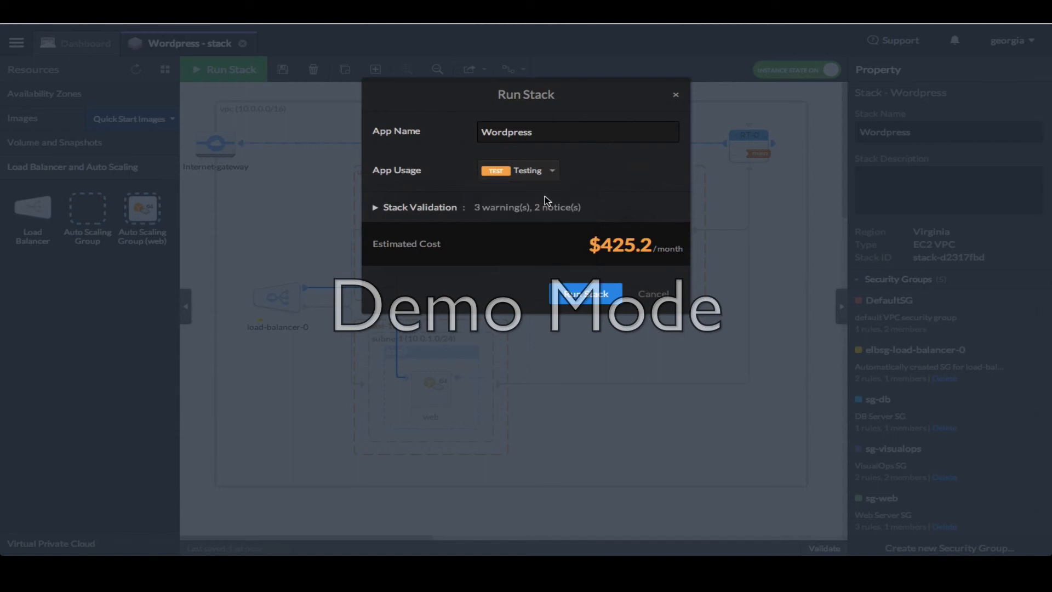
{"action": "left_click", "coordinate": [378, 209]}
{"action": "left_click", "coordinate": [405, 229]}
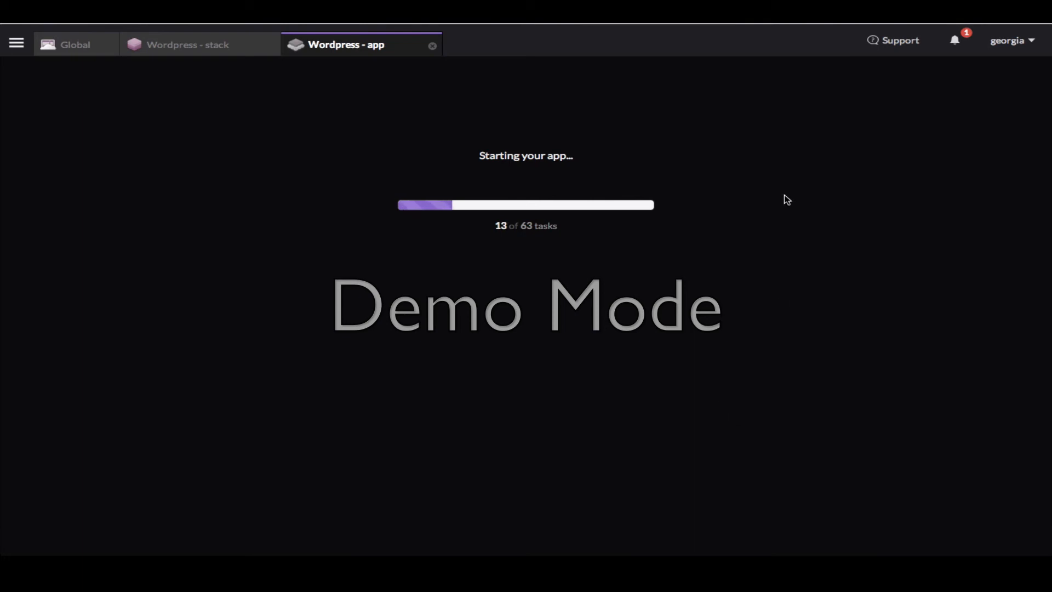
Check launch notifications, refresh the db instance's State Log, then switch the app to Edit App
{"action": "left_click", "coordinate": [963, 41]}
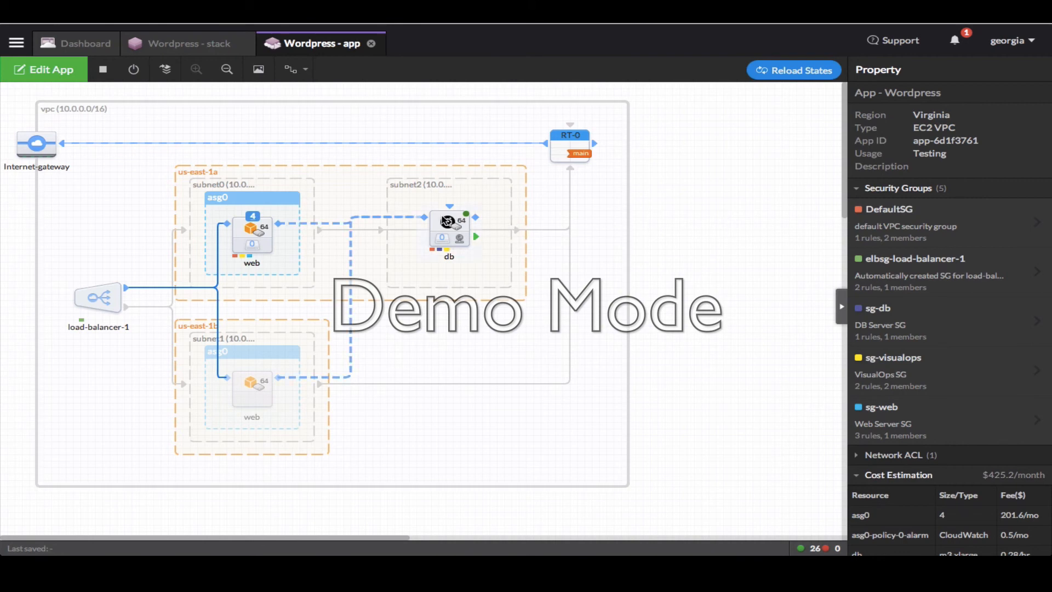
{"action": "left_click", "coordinate": [446, 222]}
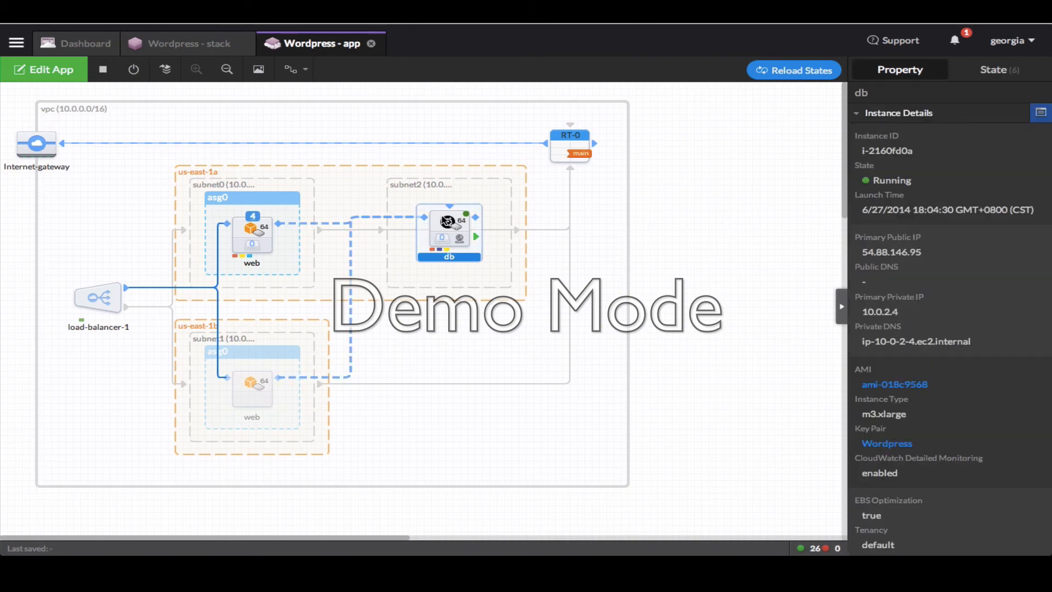
{"action": "left_click", "coordinate": [1002, 80]}
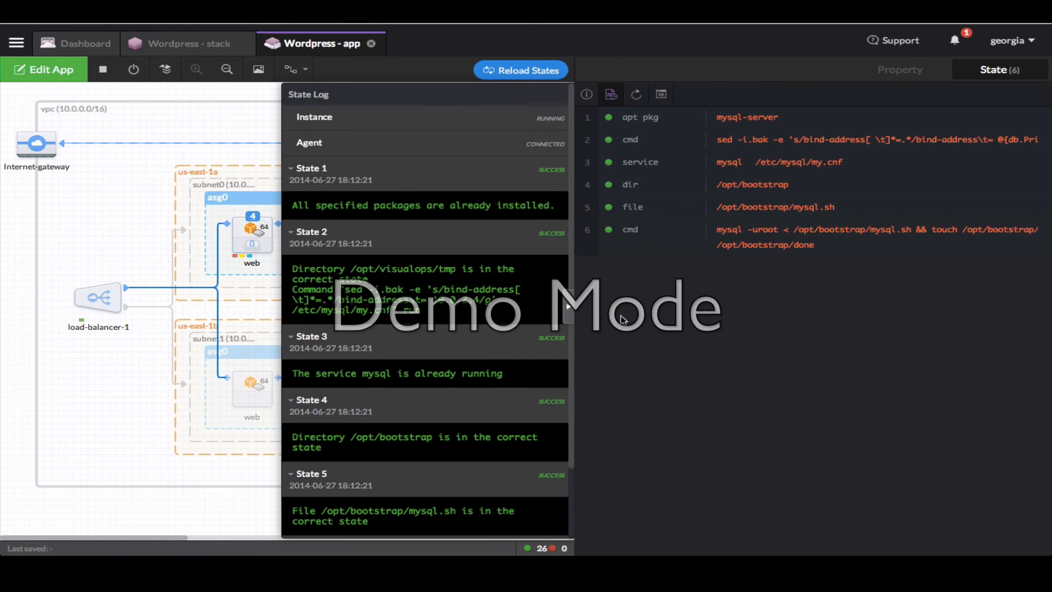
{"action": "left_click", "coordinate": [637, 95]}
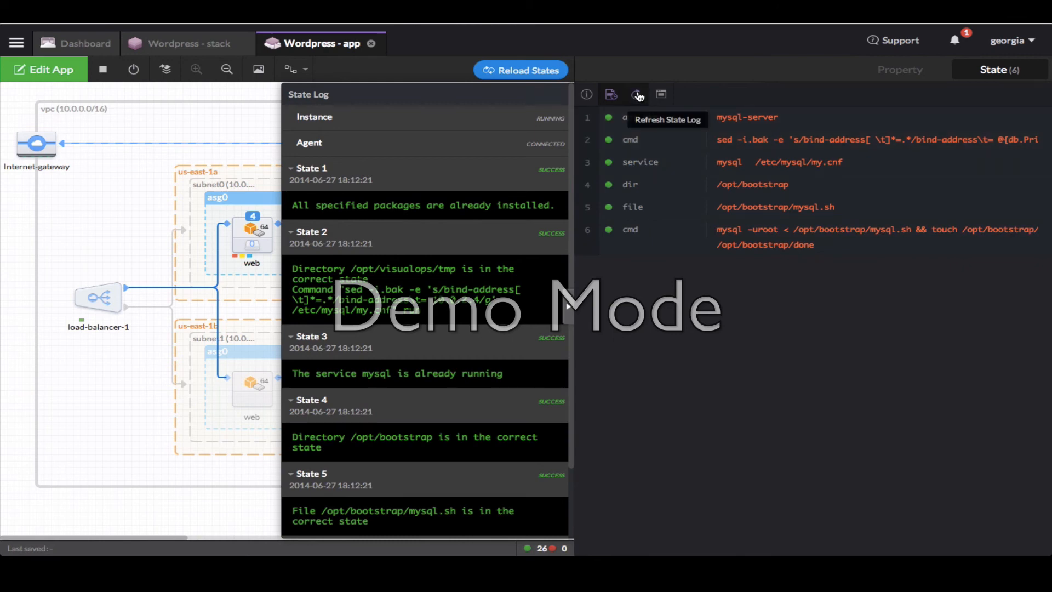
{"action": "left_click", "coordinate": [51, 65]}
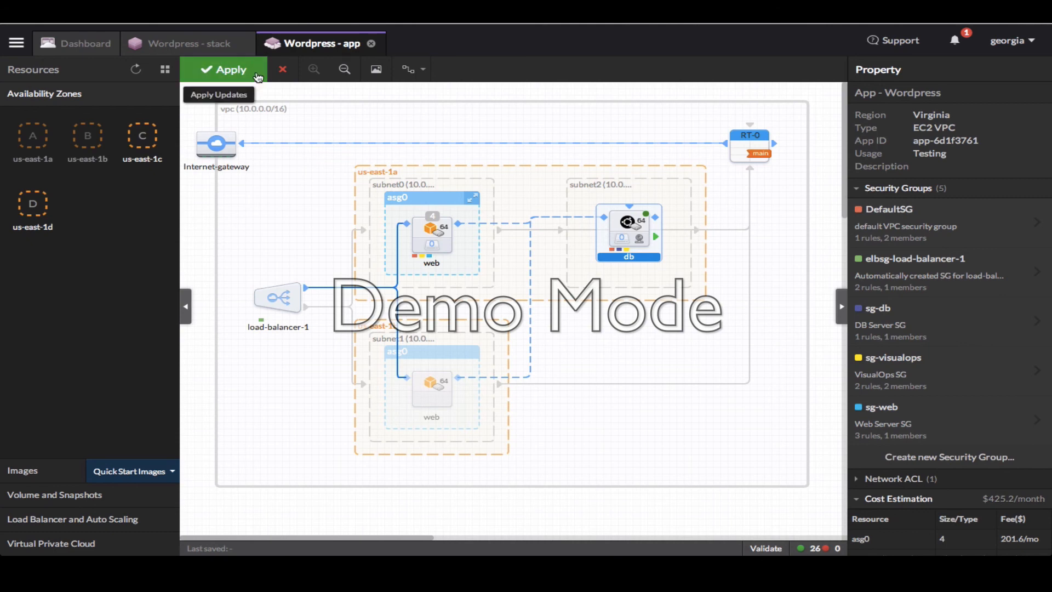
Cancel editing and copy load-balancer-1's first DNS name from its details
{"action": "left_click", "coordinate": [282, 74]}
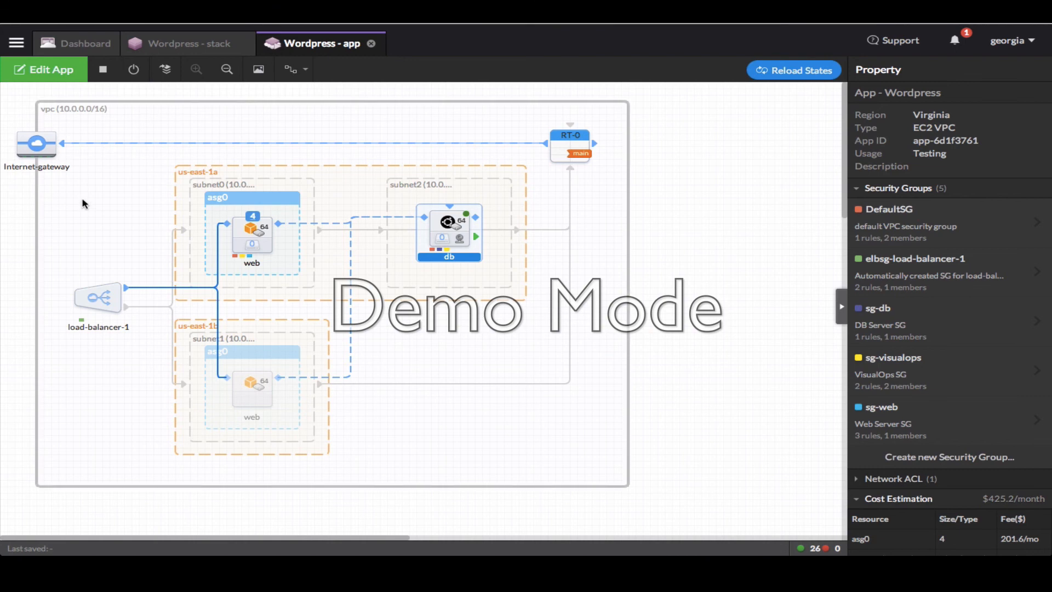
{"action": "left_click", "coordinate": [96, 296]}
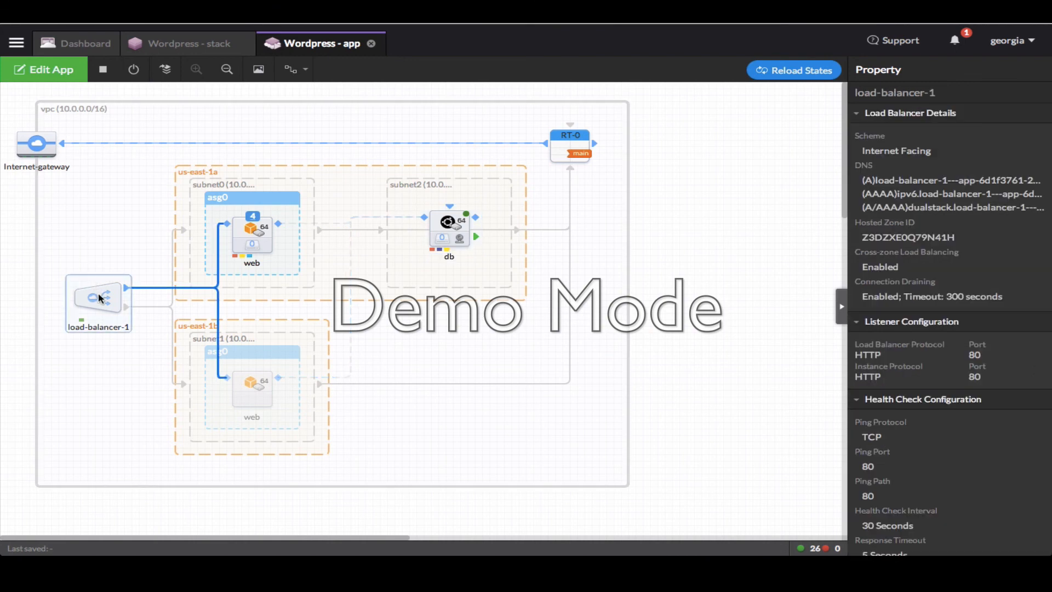
{"action": "left_click", "coordinate": [891, 183]}
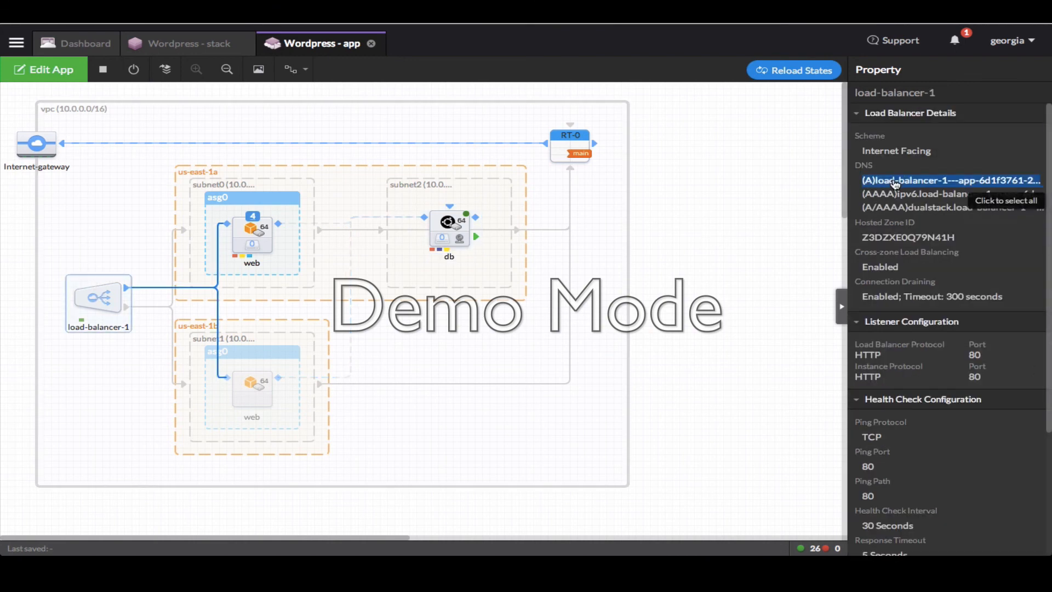
{"action": "right_click", "coordinate": [894, 182]}
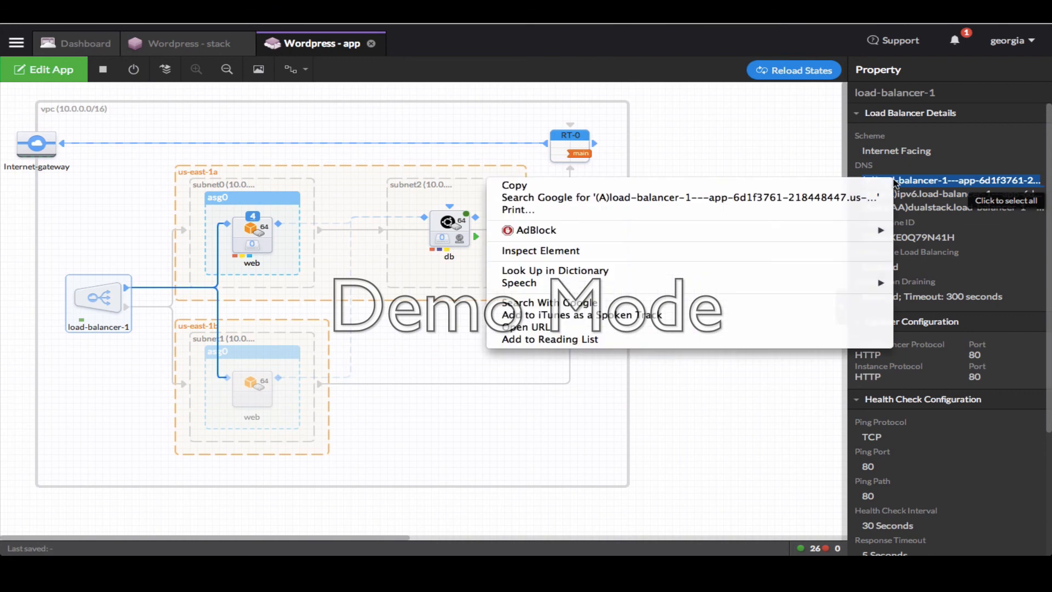
{"action": "left_click", "coordinate": [734, 189]}
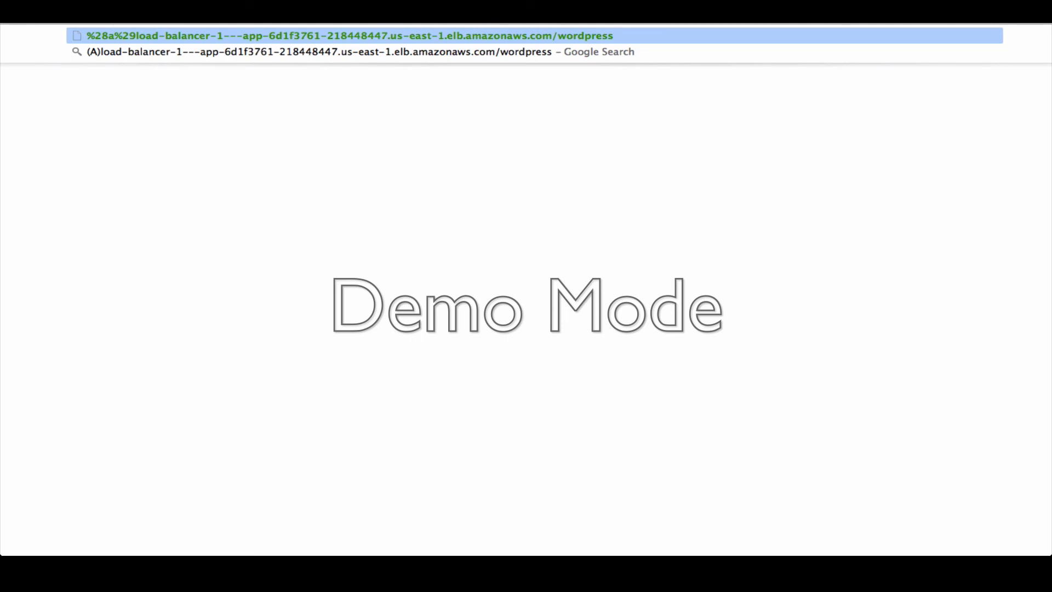
Load the load balancer's DNS address with /wordpress in the browser, without the (A) prefix
{"action": "key", "text": "BackSpace"}
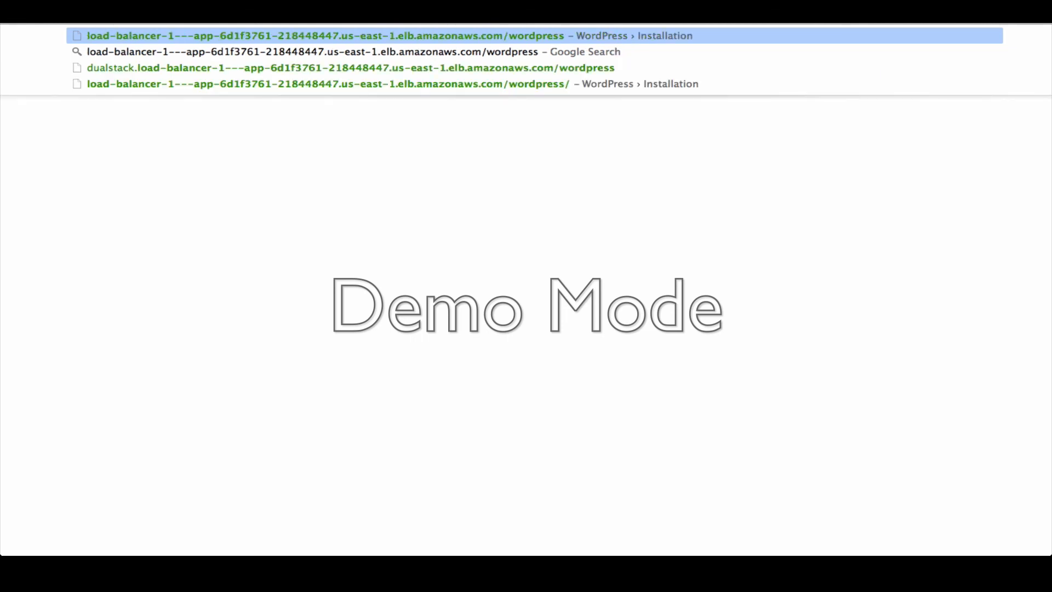
{"action": "key", "text": "Return"}
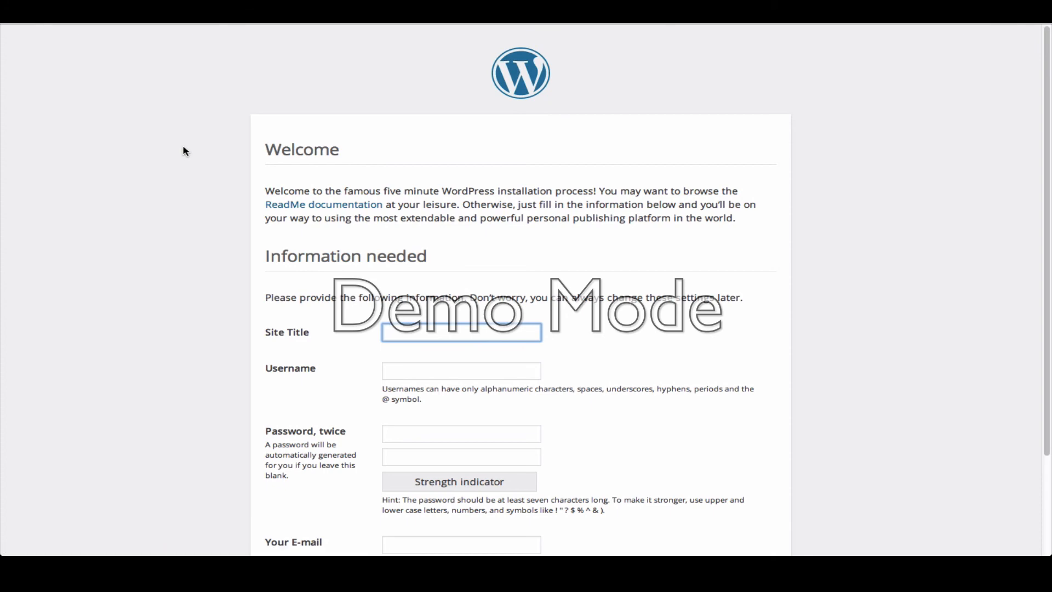
{"action": "scroll", "coordinate": [185, 151], "scroll_direction": "down", "scroll_amount": 3}
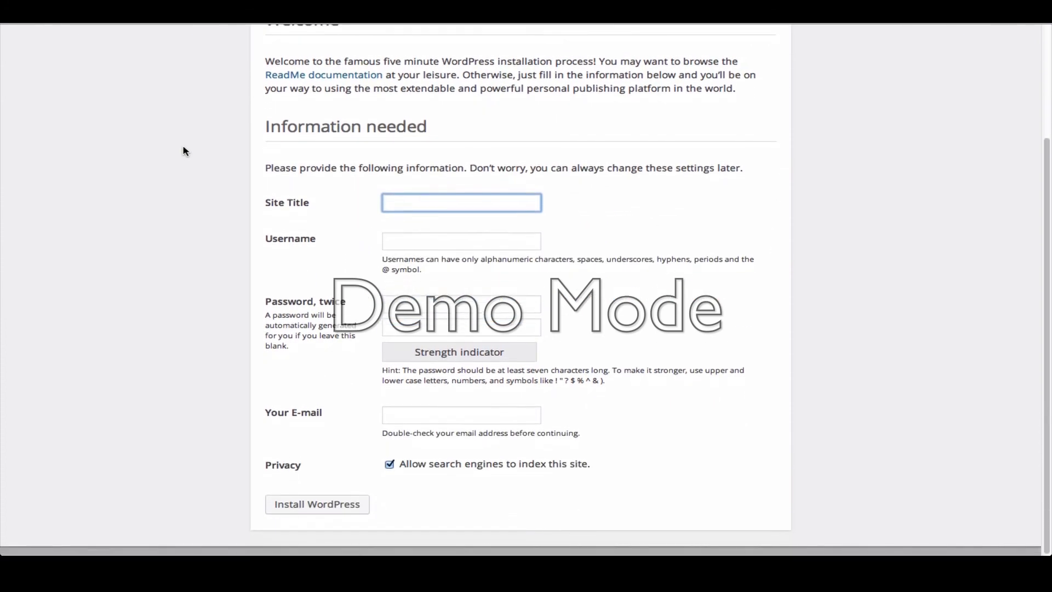
{"action": "scroll", "coordinate": [185, 151], "scroll_direction": "up", "scroll_amount": 3}
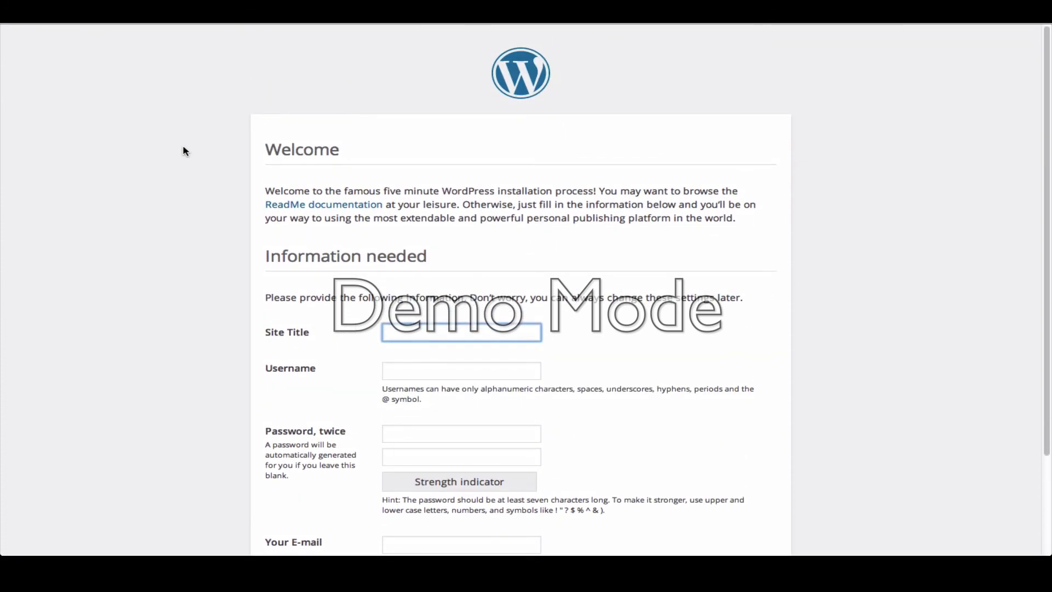